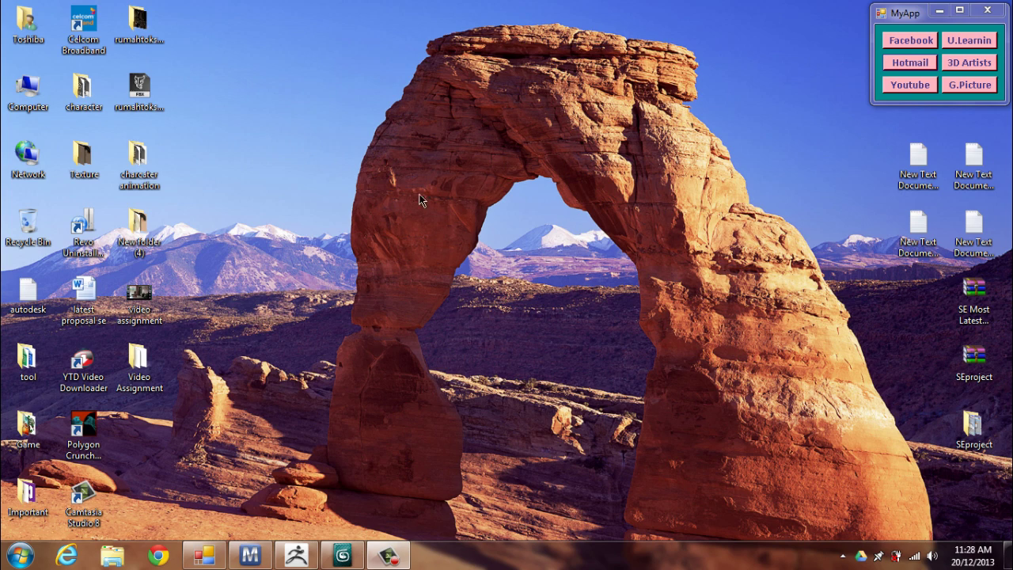
Step: Switch to Marvelous Designer and start an OBJ export of the dressed avatar with the file name sample
{"action": "left_click", "coordinate": [250, 555]}
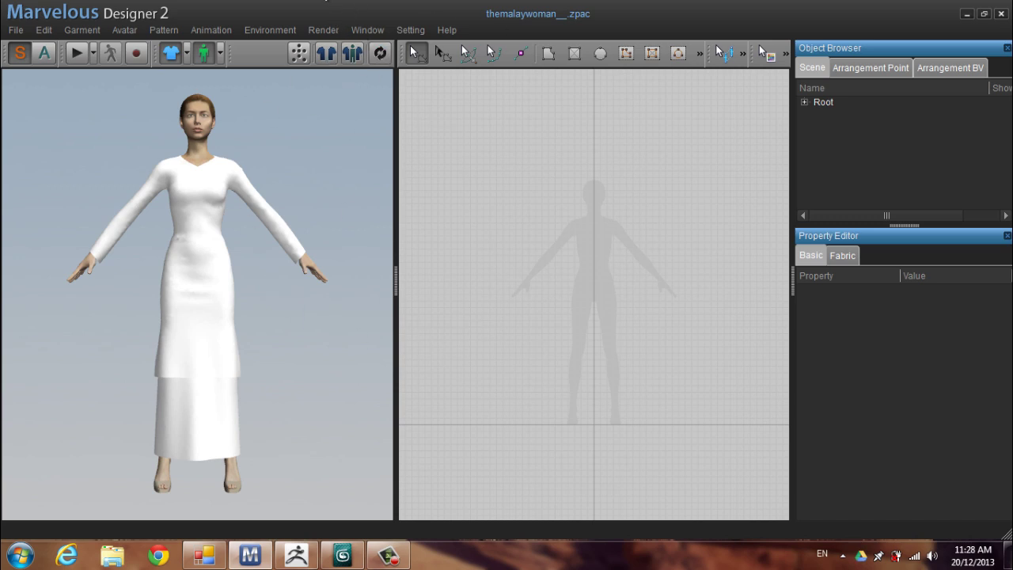
{"action": "left_click", "coordinate": [17, 31]}
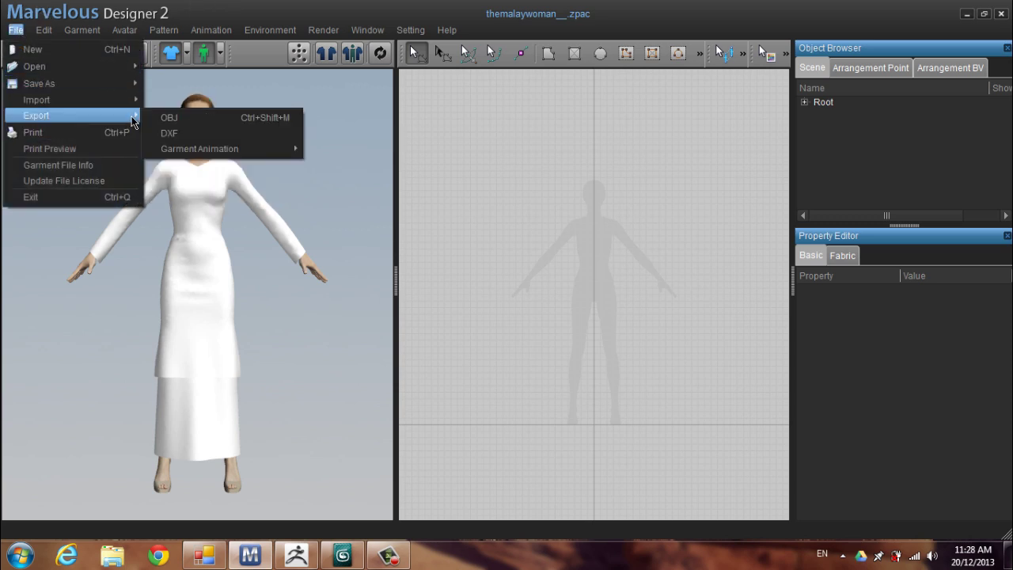
{"action": "left_click", "coordinate": [159, 121]}
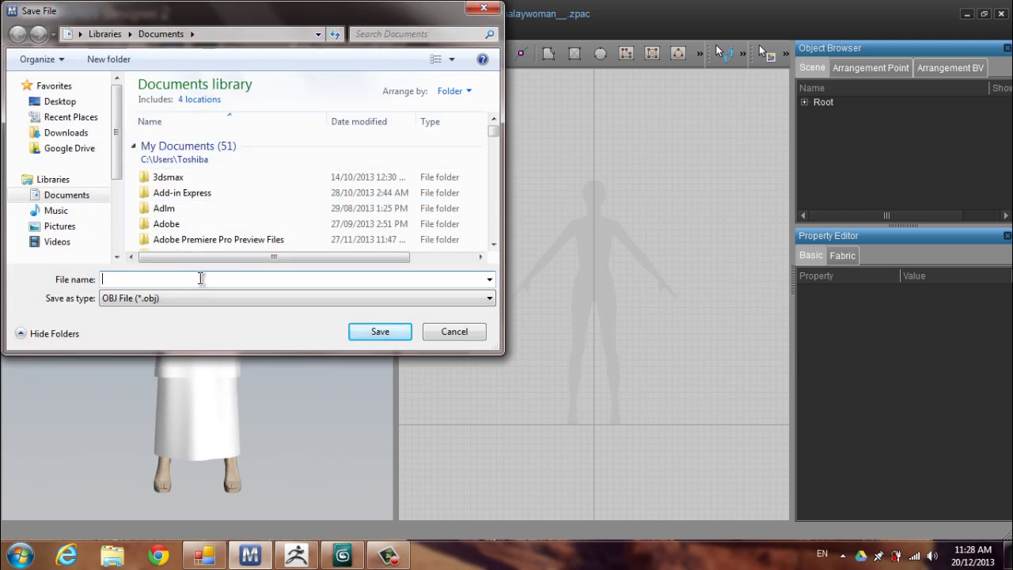
{"action": "type", "text": "sample"}
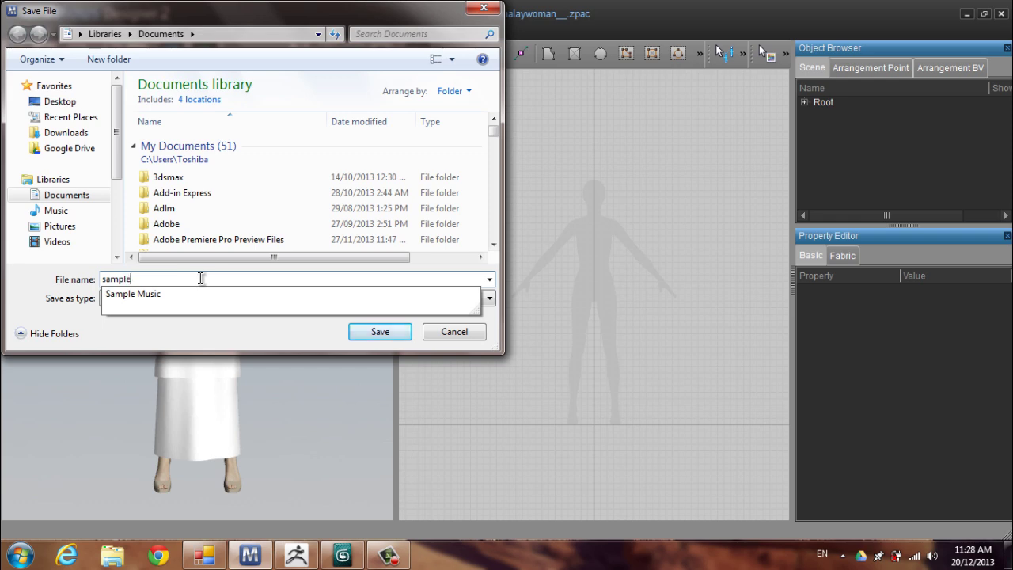
{"action": "left_click", "coordinate": [375, 331]}
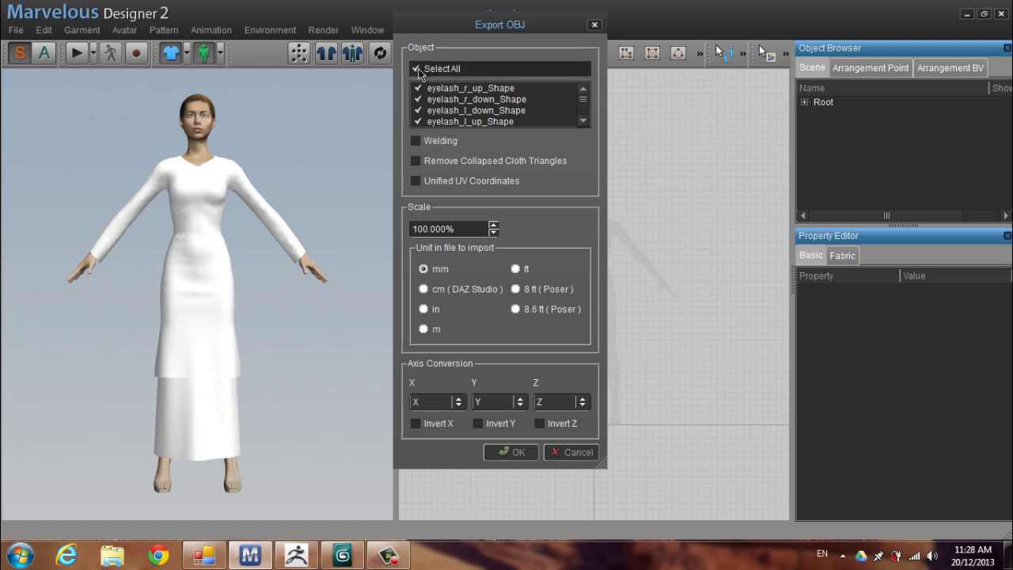
Step: Limit the OBJ export to Cloth_Shape only, set the unit to cm (DAZ Studio) and run the export
{"action": "left_click", "coordinate": [416, 69]}
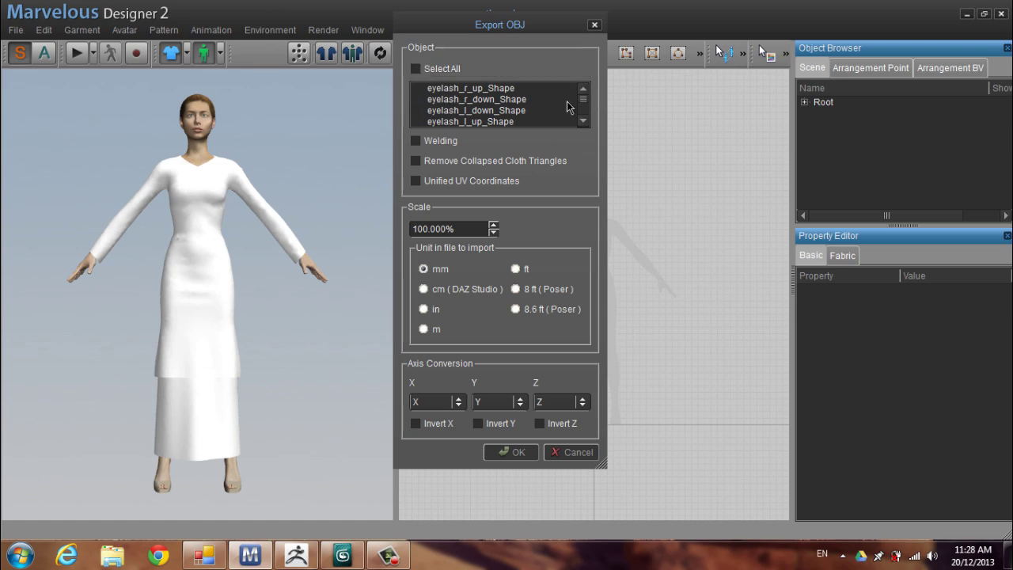
{"action": "scroll", "coordinate": [569, 104], "scroll_direction": "down", "scroll_amount": 3}
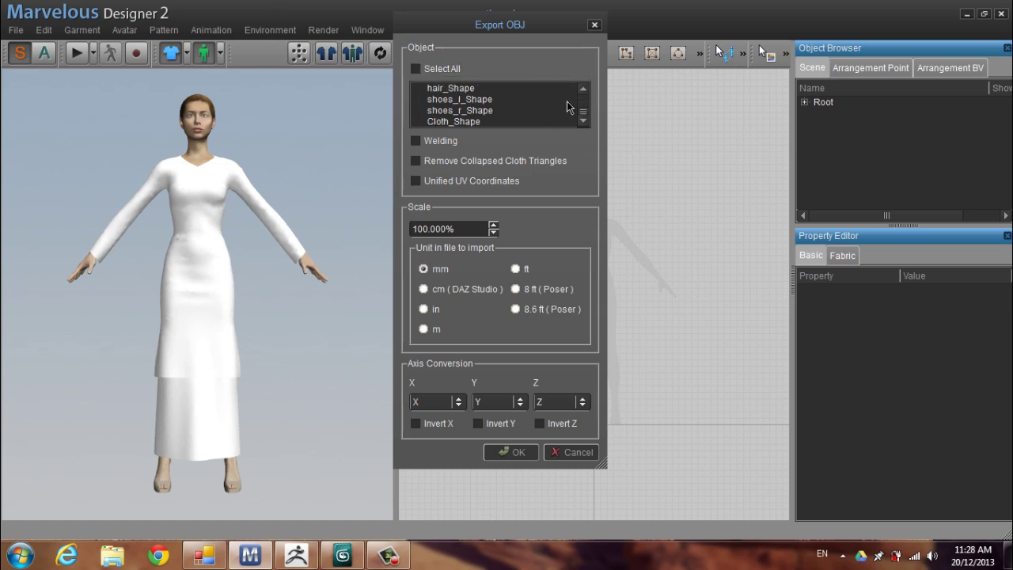
{"action": "left_click", "coordinate": [417, 125]}
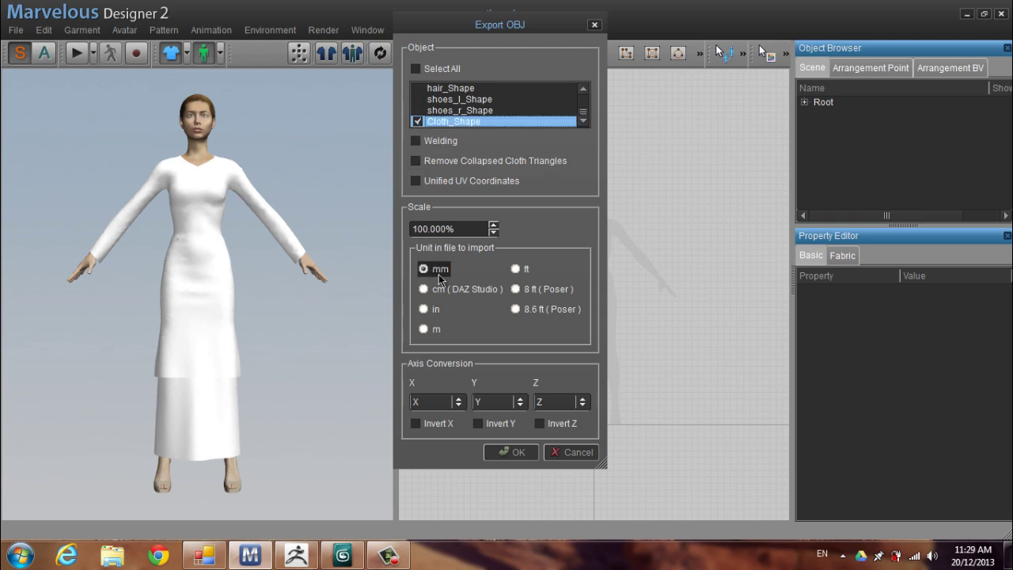
{"action": "left_click", "coordinate": [423, 290]}
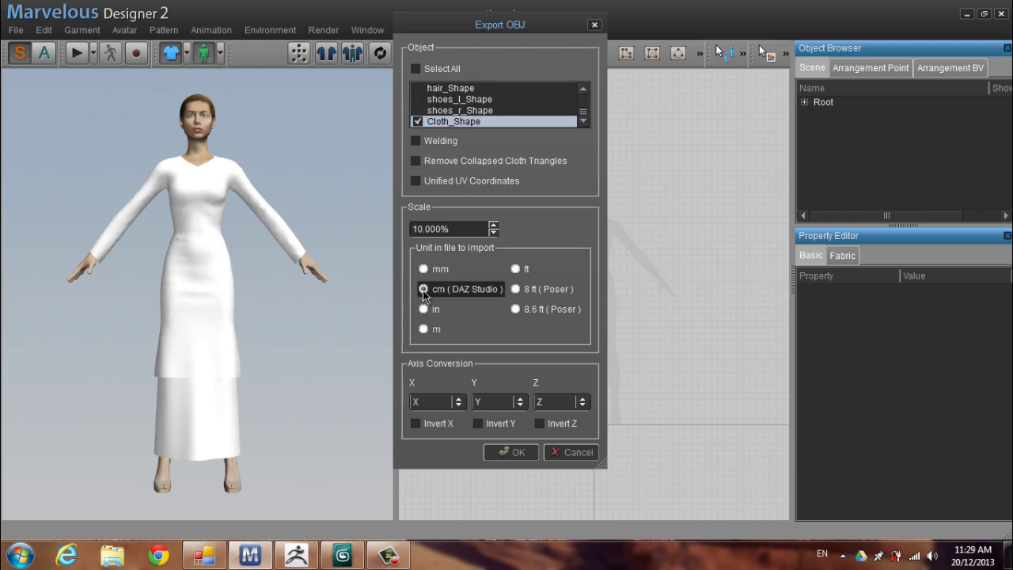
{"action": "left_click", "coordinate": [507, 453]}
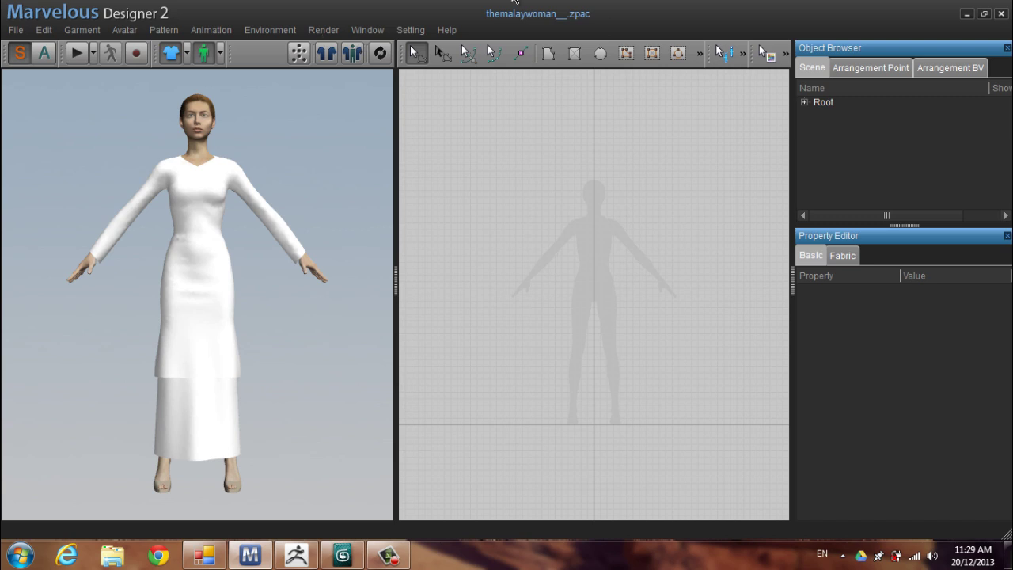
Step: Start outlining a headscarf pattern with the polygon tool beside the avatar silhouette's head in the 2D pattern view
{"action": "left_click", "coordinate": [548, 53]}
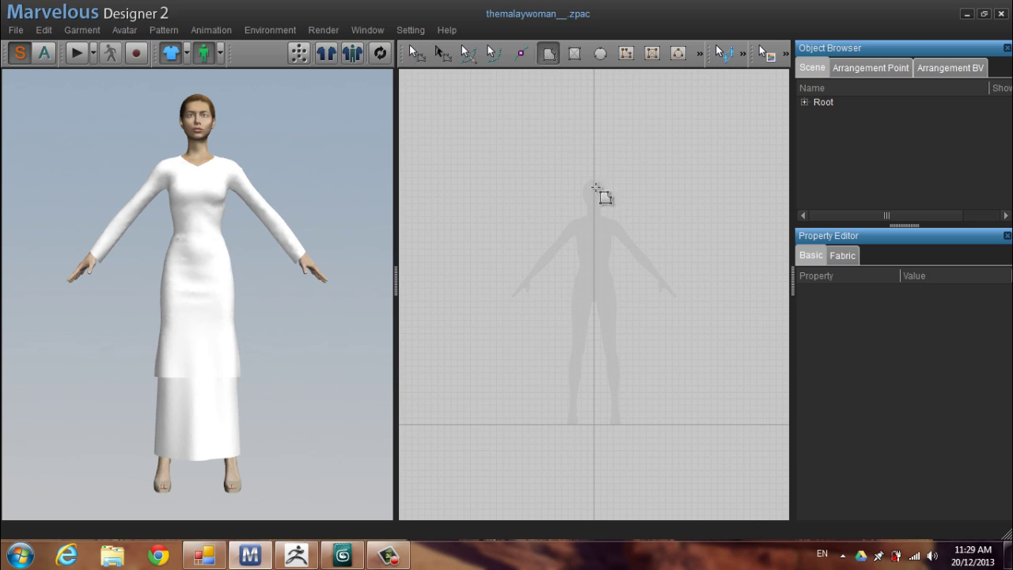
{"action": "middle_click_drag", "start_coordinate": [593, 220], "coordinate": [594, 231]}
{"action": "scroll", "coordinate": [594, 231], "scroll_direction": "down", "scroll_amount": 5}
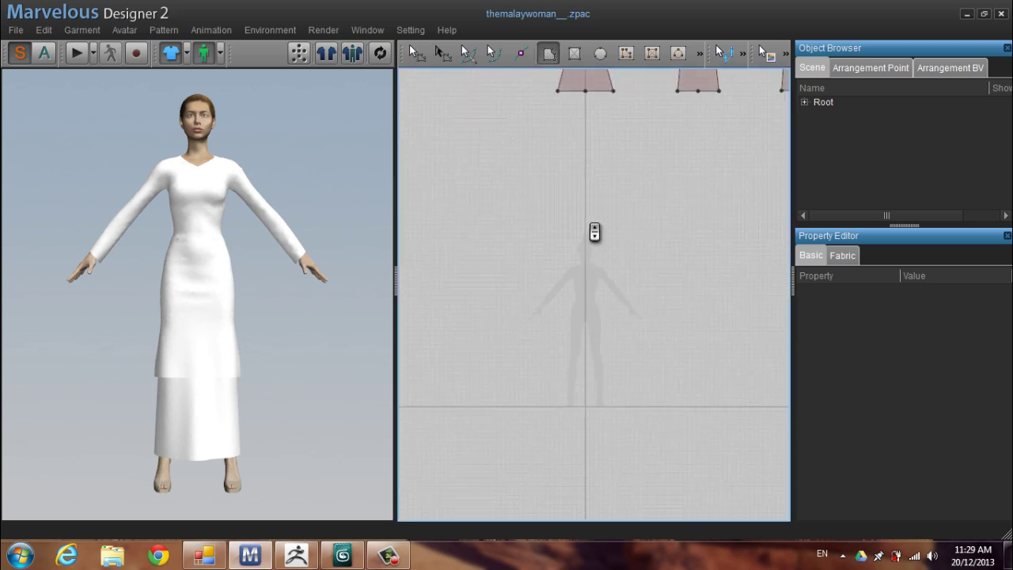
{"action": "scroll", "coordinate": [612, 282], "scroll_direction": "down", "scroll_amount": 4}
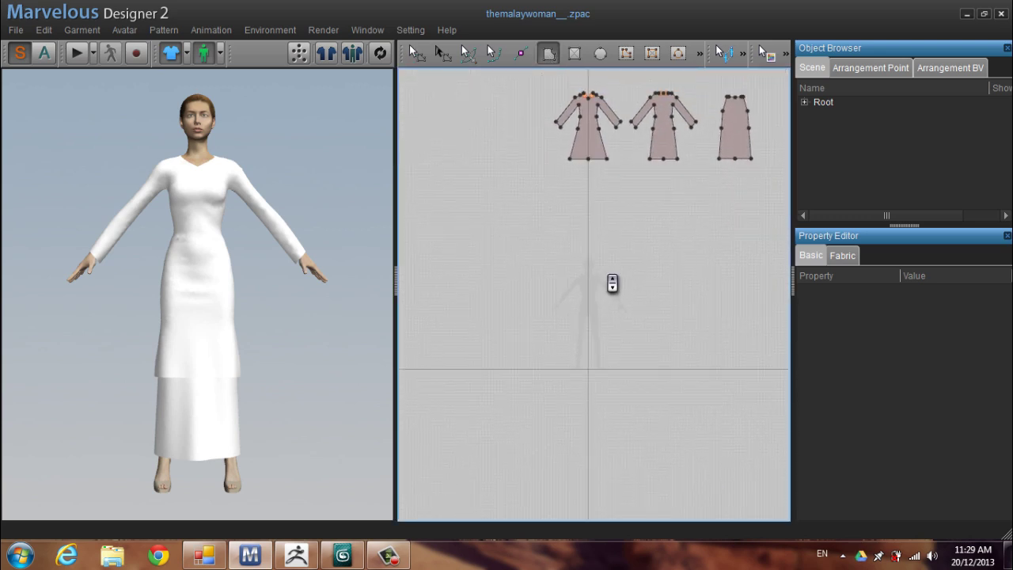
{"action": "left_click", "coordinate": [577, 271]}
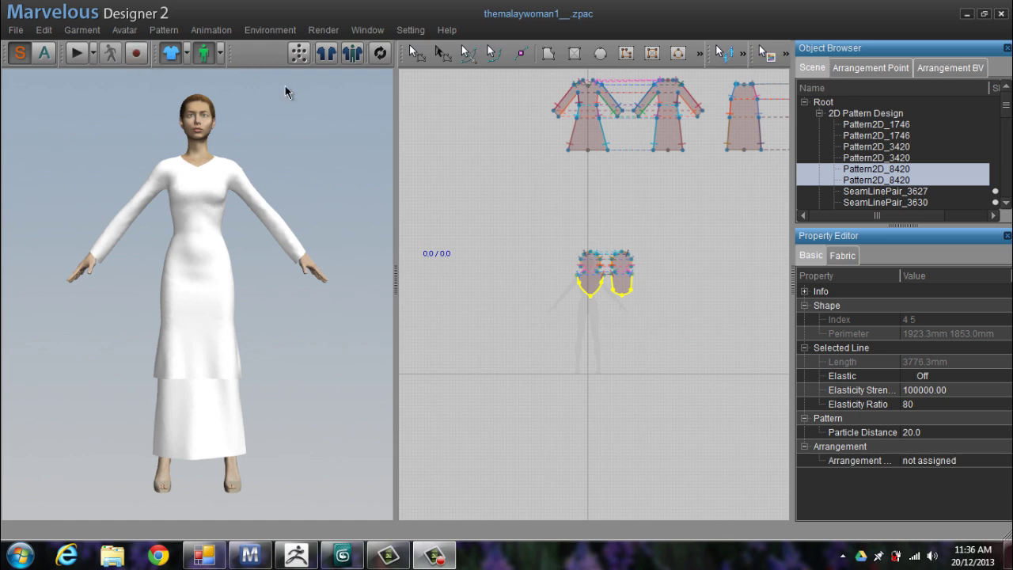
Step: Reset the garment's 3D arrangement and simulate it so the headscarf drapes over the avatar together with the dress
{"action": "left_click", "coordinate": [353, 52]}
{"action": "left_click", "coordinate": [562, 275]}
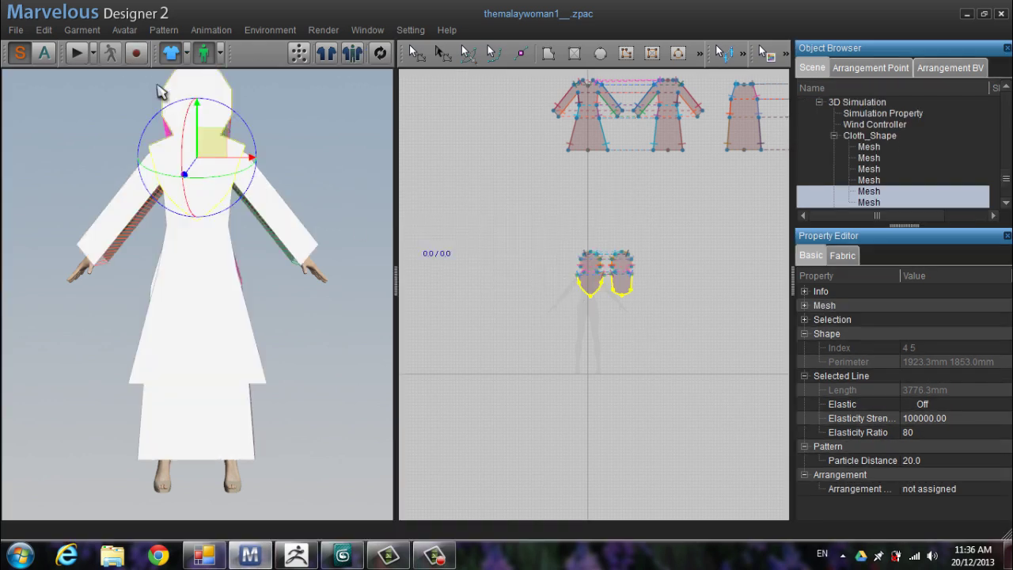
{"action": "left_click", "coordinate": [75, 61]}
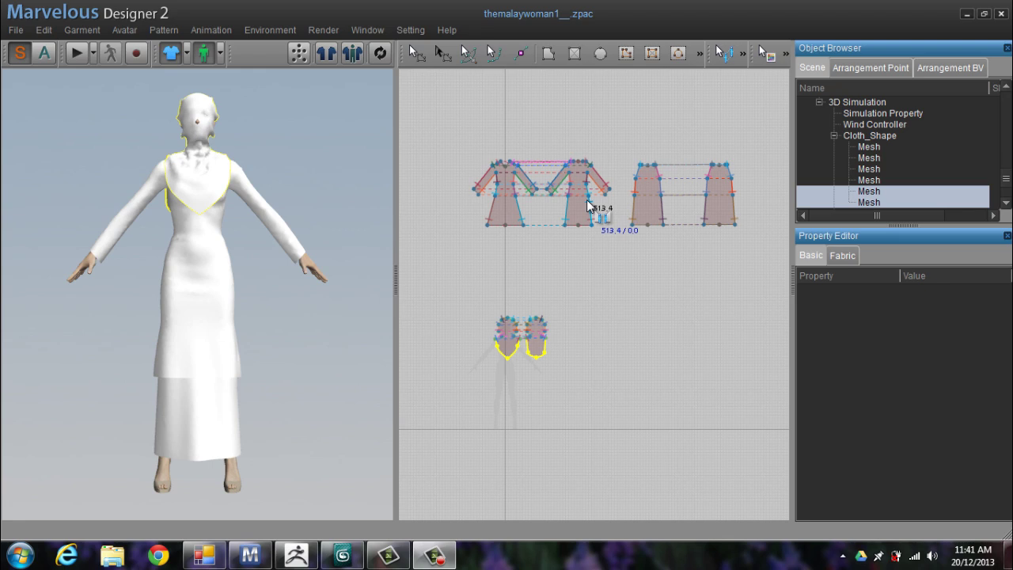
Step: Delete the two dress and two skirt patterns in the 2D view, keeping only the two headscarf pieces
{"action": "right_click_drag", "start_coordinate": [602, 219], "coordinate": [588, 271]}
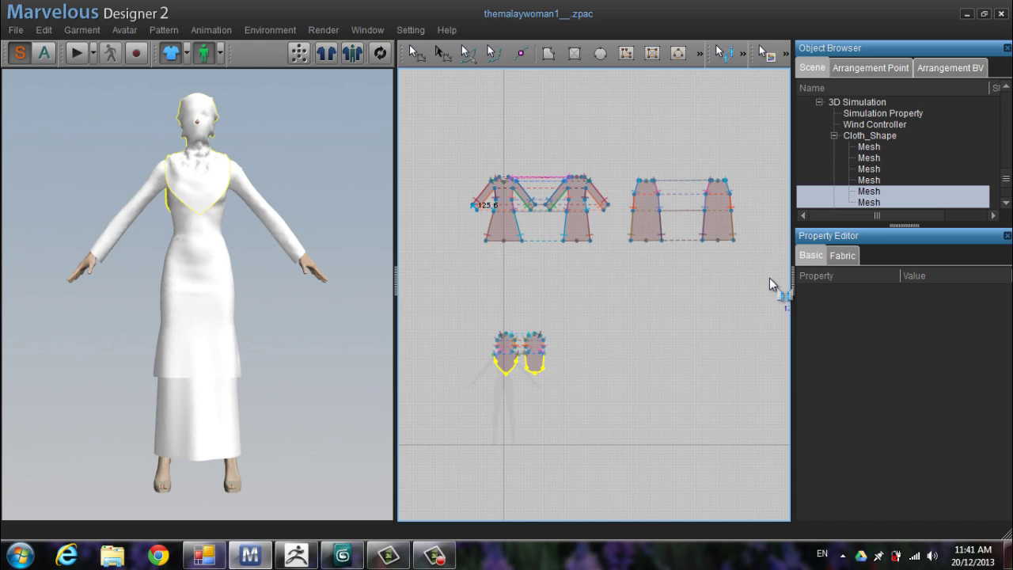
{"action": "left_click", "coordinate": [414, 53]}
{"action": "left_click_drag", "start_coordinate": [432, 110], "coordinate": [686, 288]}
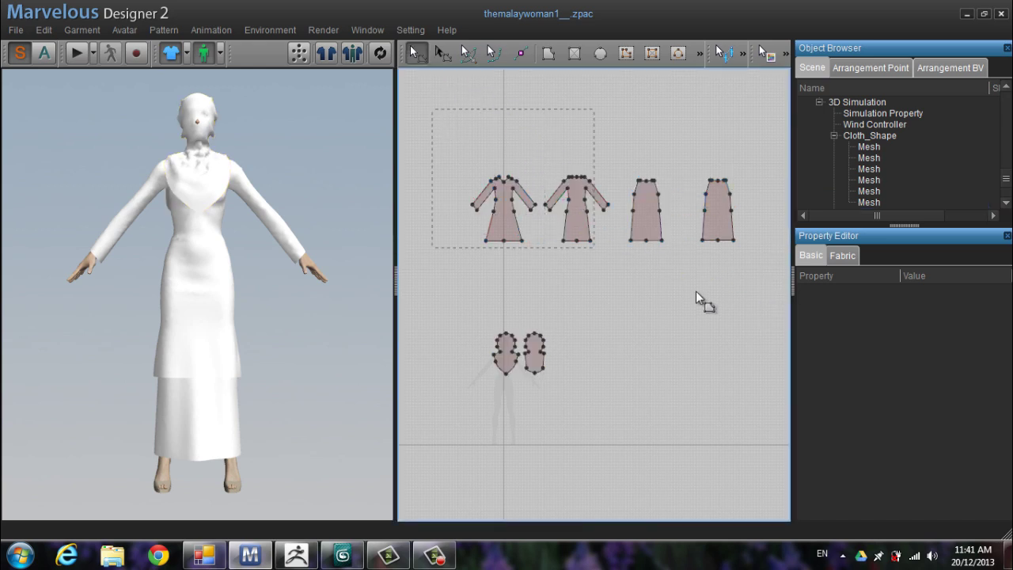
{"action": "left_click_drag", "start_coordinate": [764, 274], "coordinate": [765, 274]}
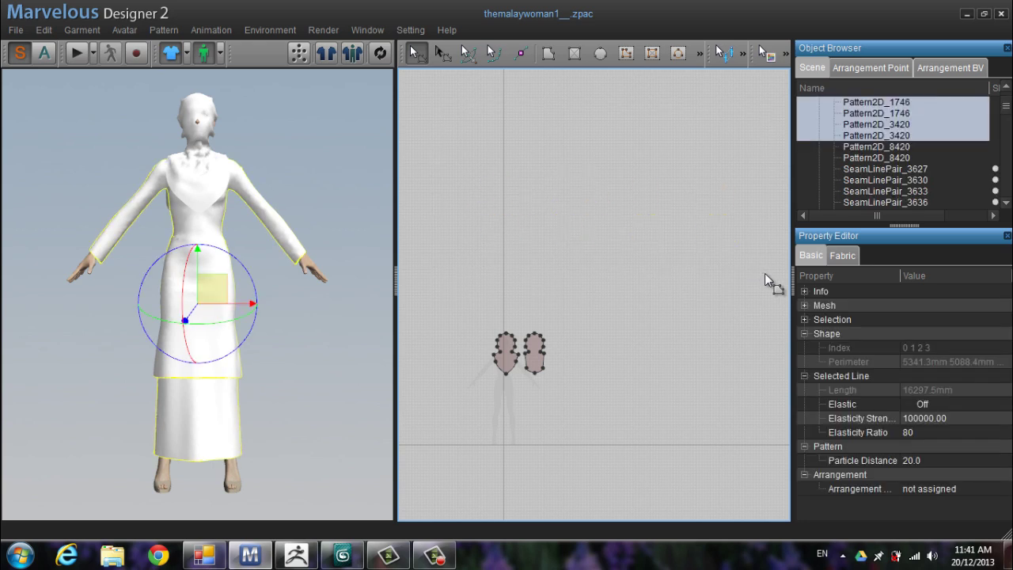
{"action": "key", "text": "Delete"}
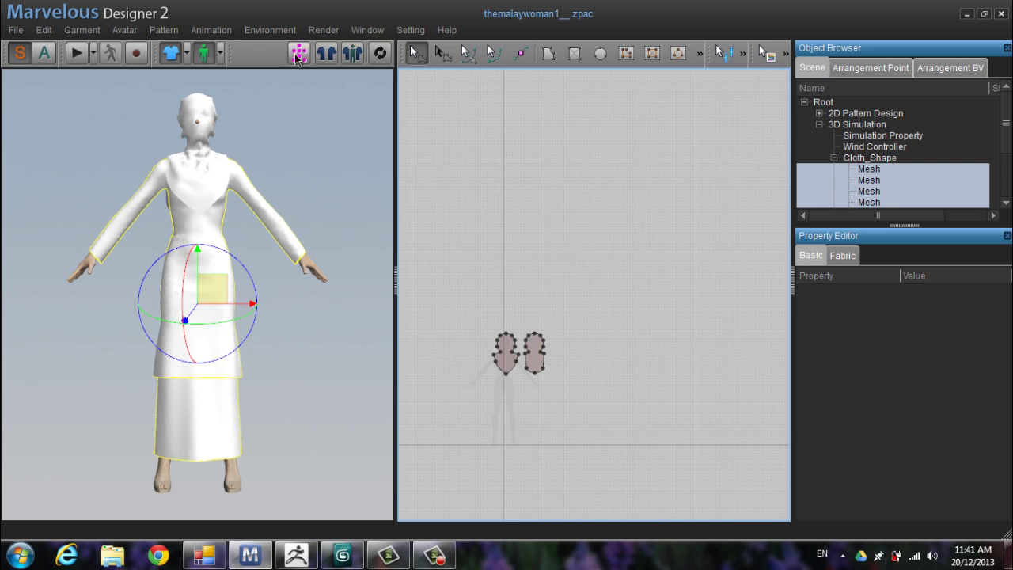
Step: Reset the 3D arrangement of the remaining headscarf pieces and simulate them on the bare avatar
{"action": "left_click", "coordinate": [349, 55]}
{"action": "left_click", "coordinate": [552, 276]}
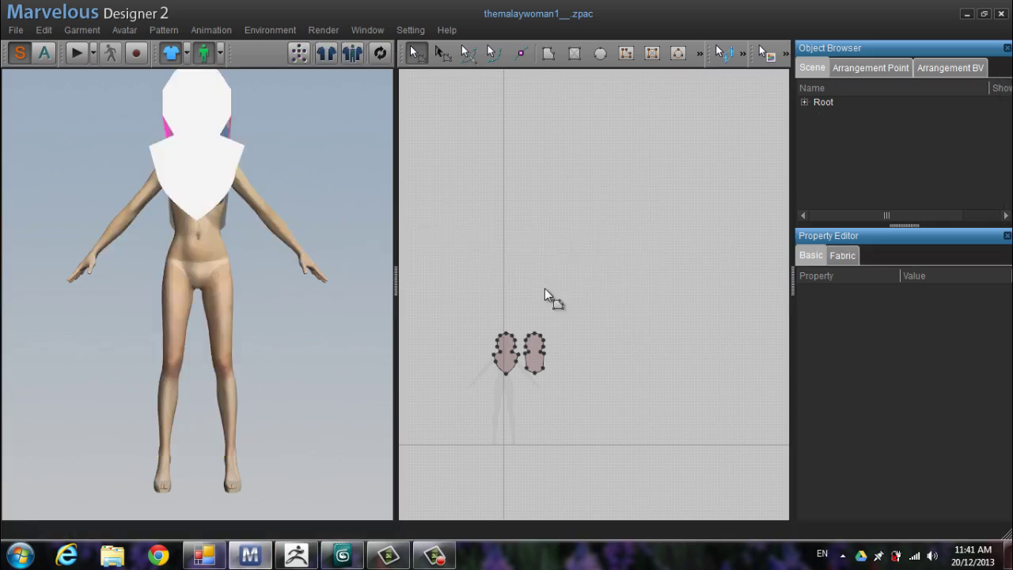
{"action": "left_click", "coordinate": [76, 53]}
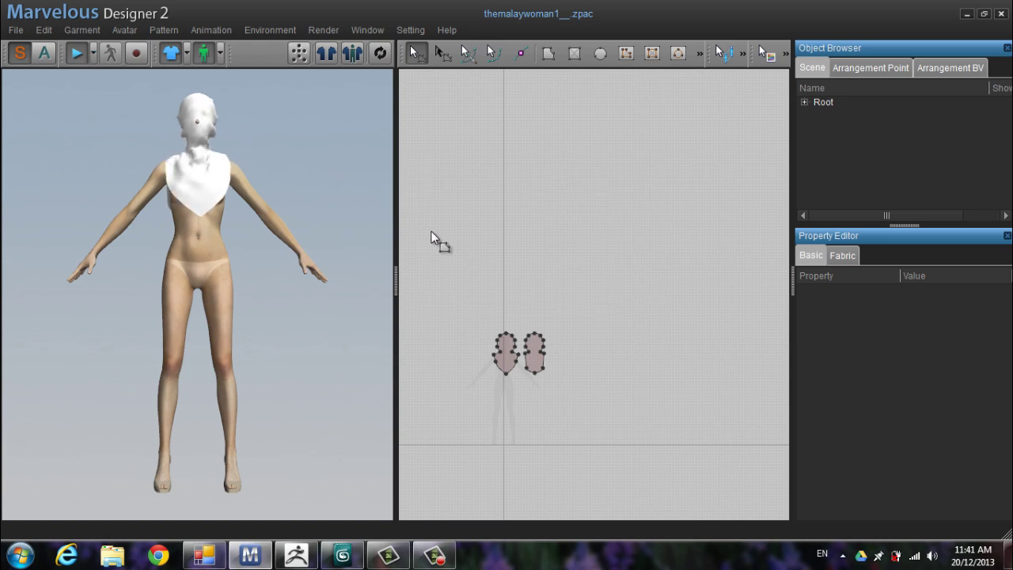
Step: Select both headscarf patterns and start an OBJ export with the file name sample1
{"action": "left_click_drag", "start_coordinate": [445, 290], "coordinate": [589, 401]}
{"action": "left_click", "coordinate": [15, 29]}
{"action": "mouse_move", "coordinate": [48, 116]}
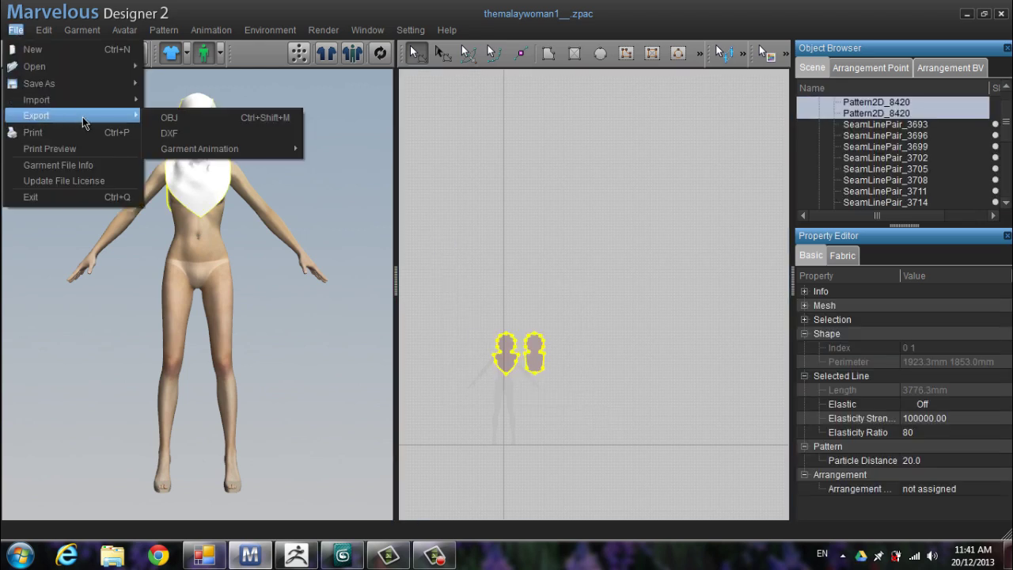
{"action": "left_click", "coordinate": [158, 116]}
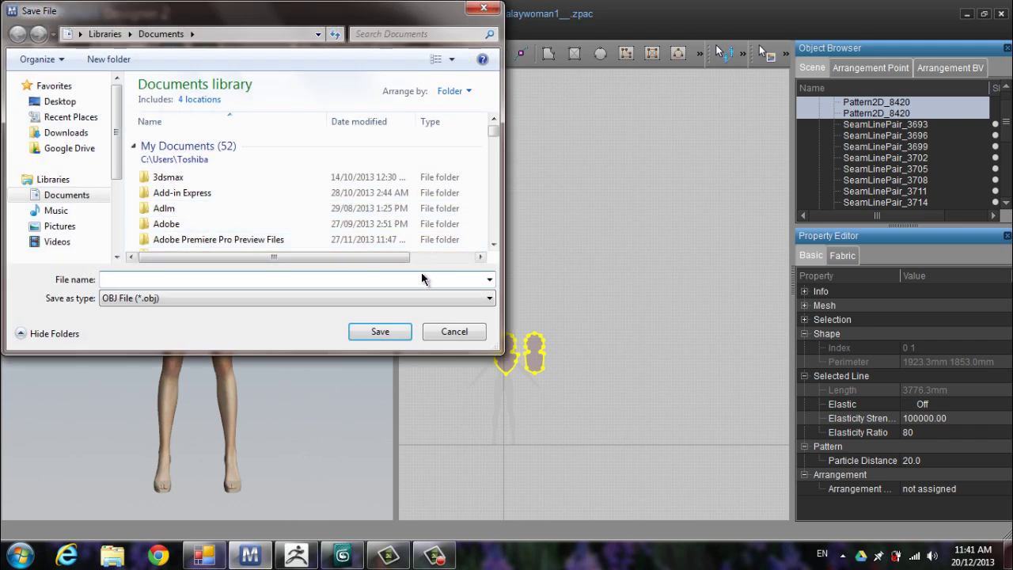
{"action": "type", "text": "sa"}
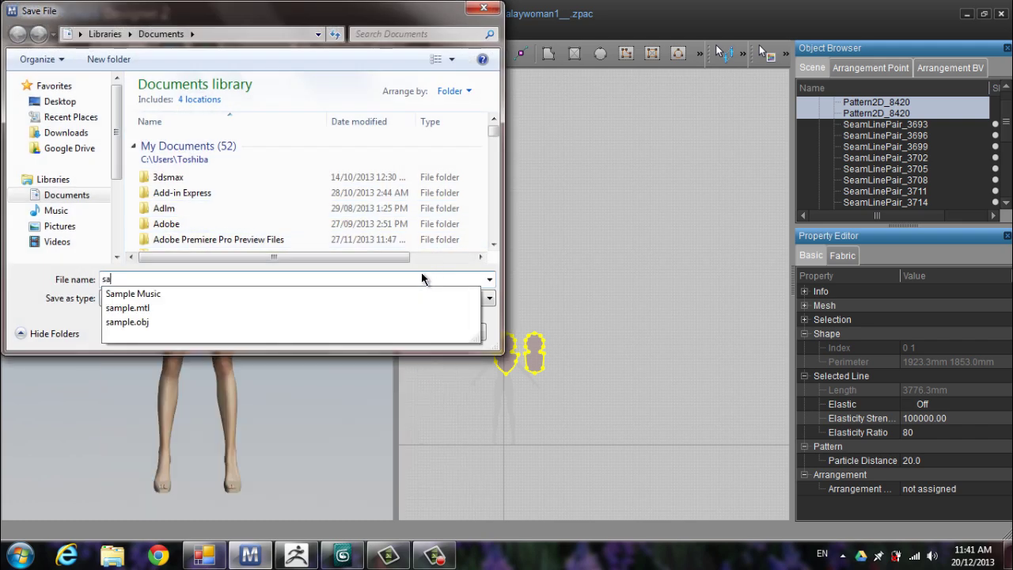
{"action": "type", "text": "mple1"}
{"action": "key", "text": "Return"}
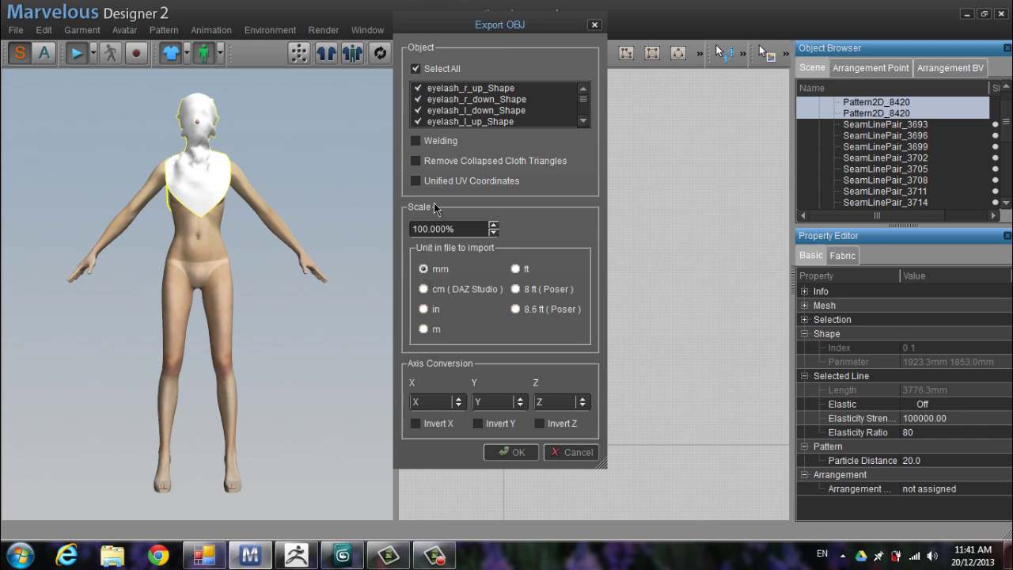
Step: Export the headscarf OBJ with only Cloth_Shape included and the unit set to cm (DAZ Studio)
{"action": "left_click", "coordinate": [416, 70]}
{"action": "scroll", "coordinate": [491, 110], "scroll_direction": "down", "scroll_amount": 2}
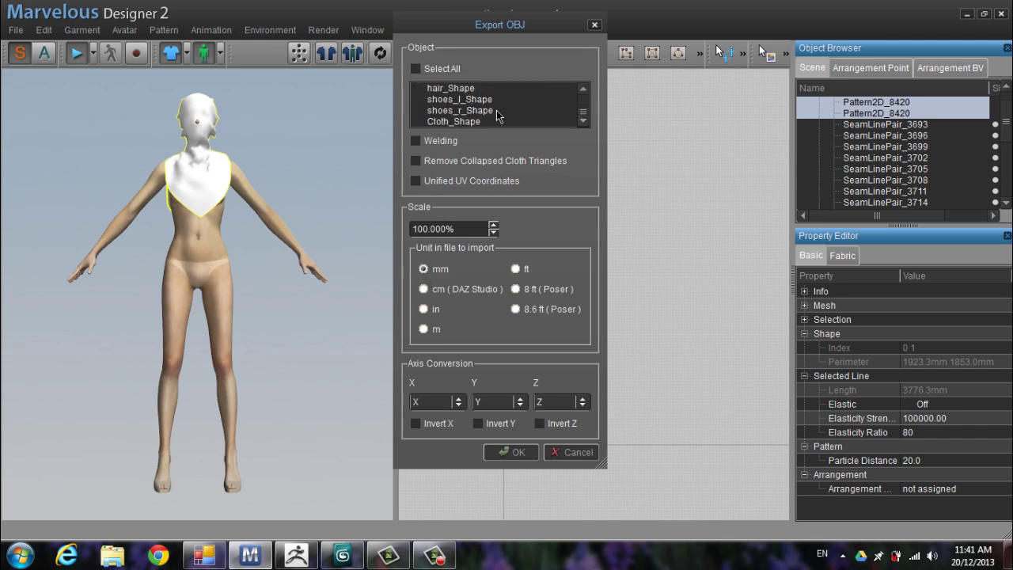
{"action": "left_click", "coordinate": [417, 121]}
{"action": "left_click", "coordinate": [424, 289]}
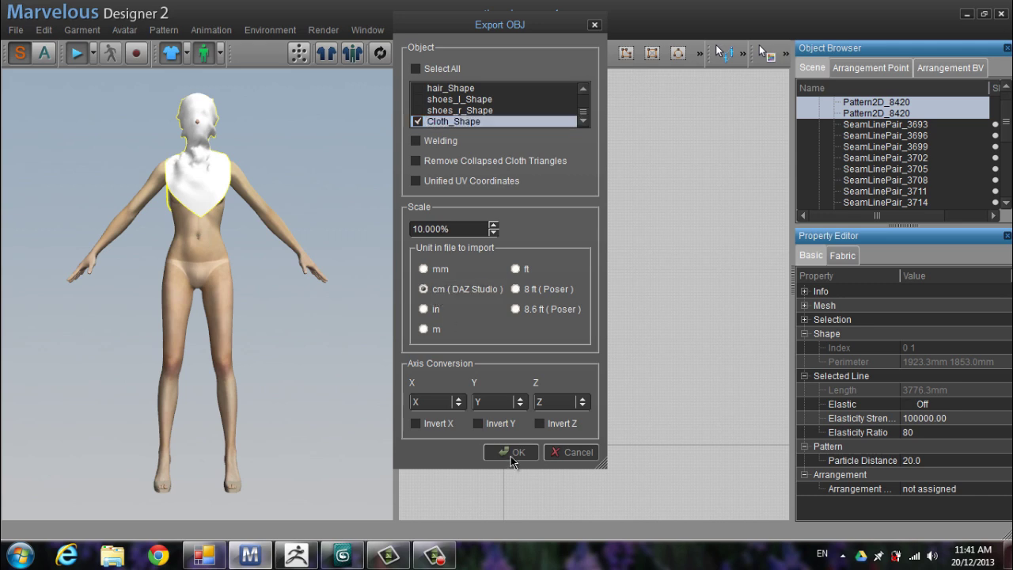
{"action": "left_click", "coordinate": [511, 454]}
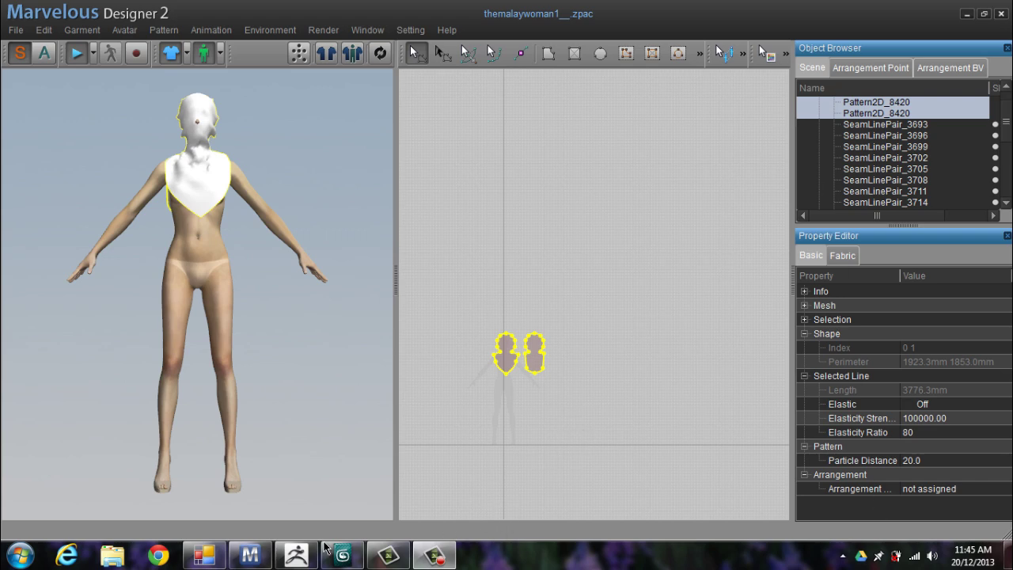
Step: Switch to ZBrush, import sample1 from the Documents library and draw the headscarf mesh onto the canvas
{"action": "left_click", "coordinate": [298, 557]}
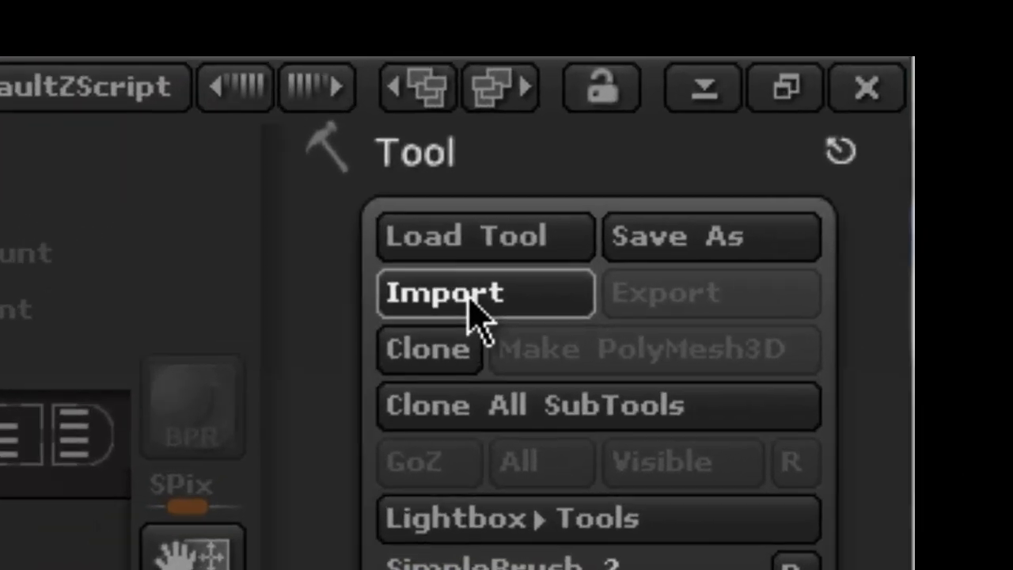
{"action": "left_click", "coordinate": [469, 299]}
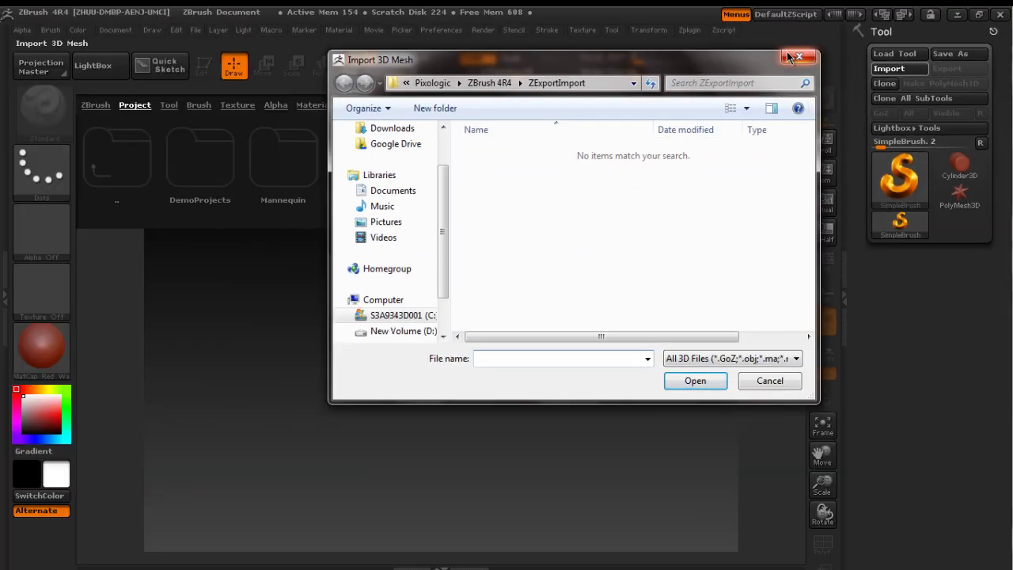
{"action": "scroll", "coordinate": [446, 197], "scroll_direction": "up", "scroll_amount": 2}
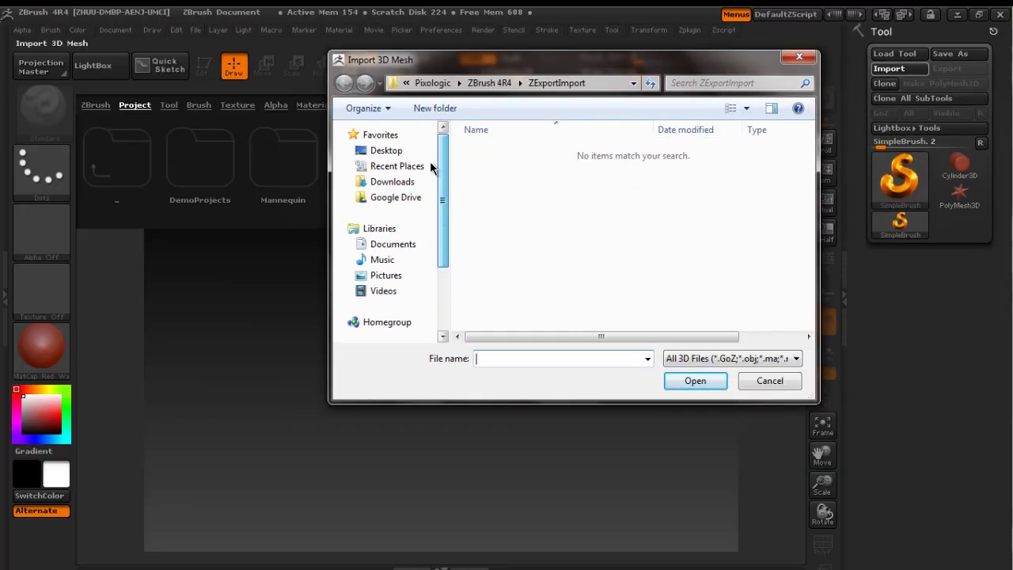
{"action": "left_click", "coordinate": [426, 247]}
{"action": "left_click_drag", "start_coordinate": [808, 181], "coordinate": [796, 266]}
{"action": "left_click", "coordinate": [517, 244]}
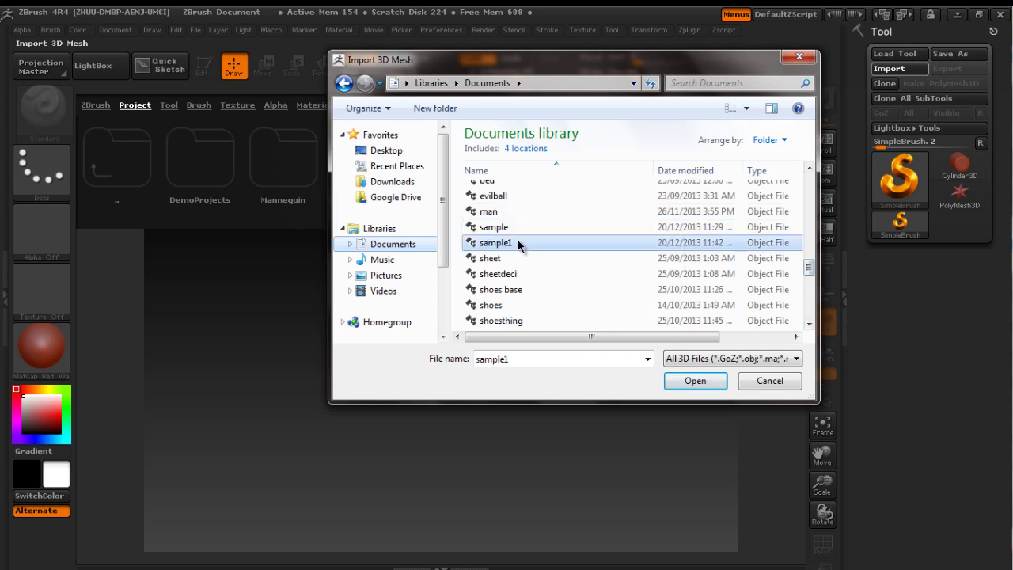
{"action": "left_click", "coordinate": [704, 381]}
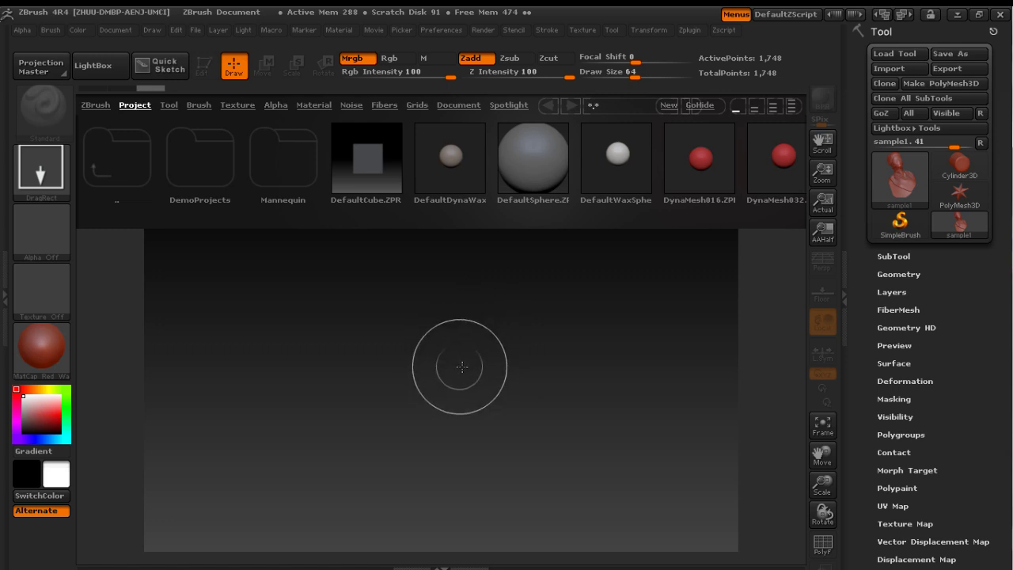
{"action": "mouse_move", "coordinate": [466, 380]}
{"action": "left_mouse_down"}
{"action": "mouse_move", "coordinate": [335, 380]}
{"action": "mouse_move", "coordinate": [465, 501]}
{"action": "mouse_move", "coordinate": [472, 524]}
{"action": "left_mouse_up"}
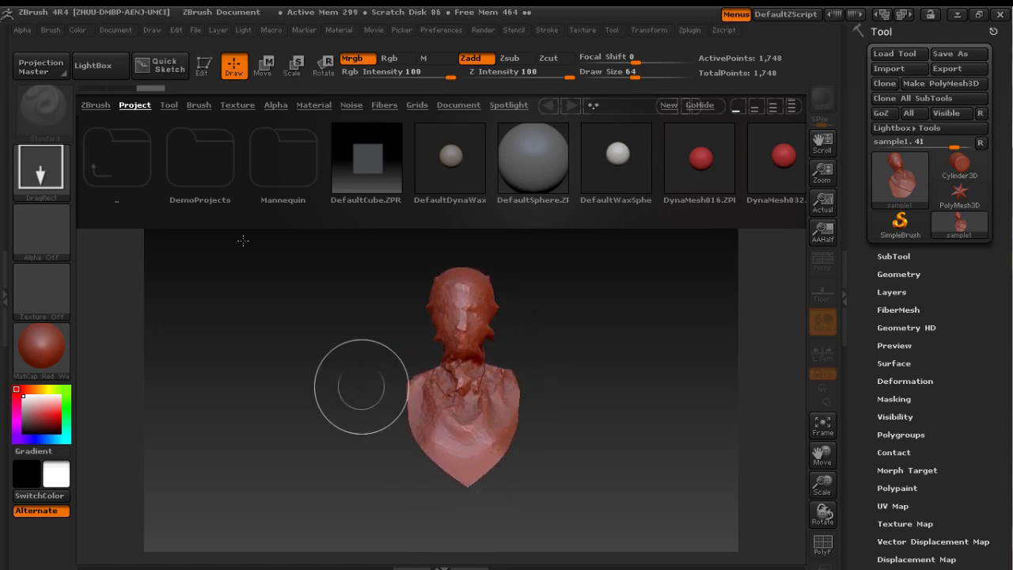
Step: Put the headscarf mesh into Edit mode and convert it to a DynaMesh at resolution 128
{"action": "left_click", "coordinate": [202, 68]}
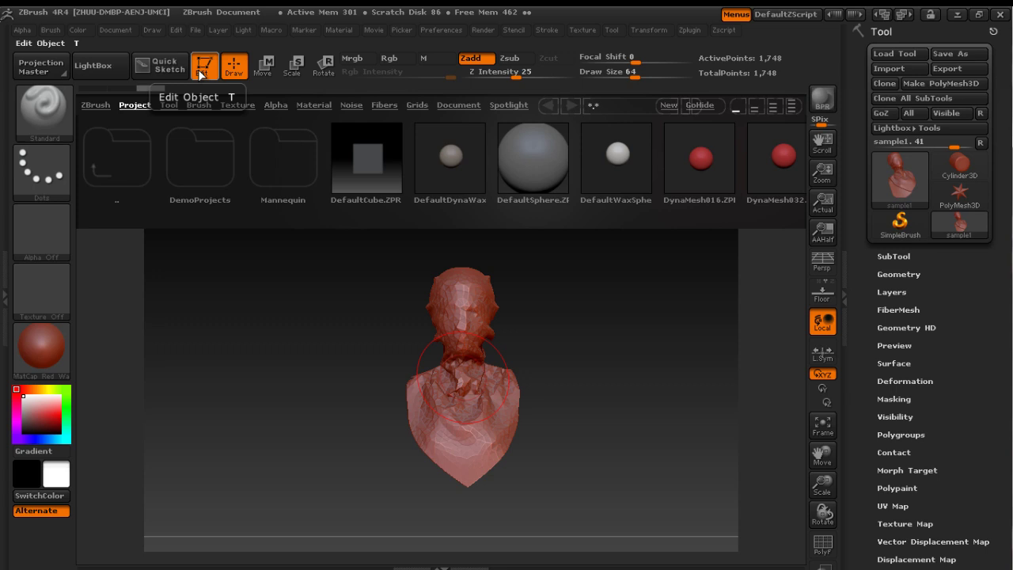
{"action": "left_click_drag", "start_coordinate": [815, 492], "coordinate": [828, 511]}
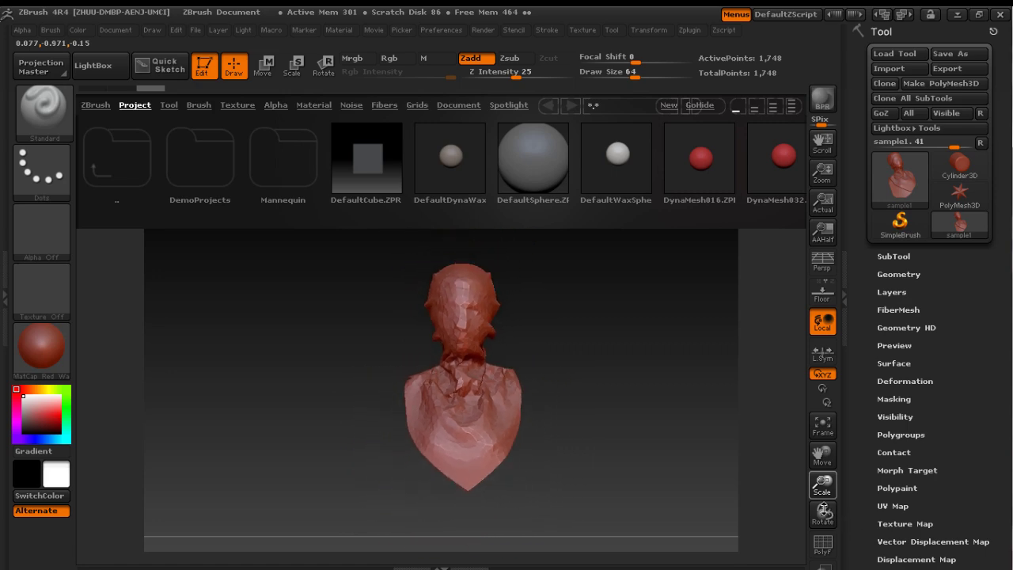
{"action": "left_click", "coordinate": [891, 274]}
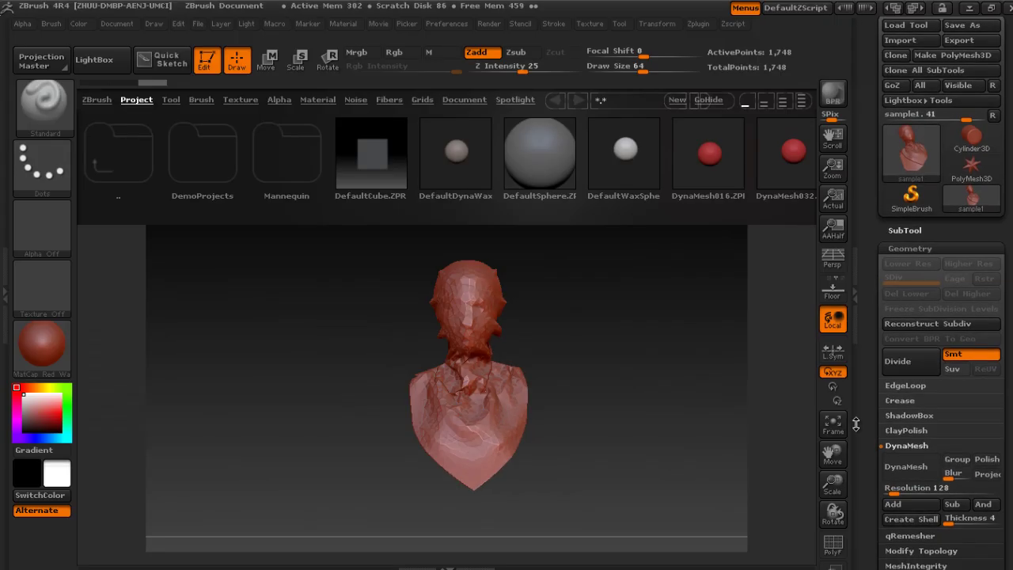
{"action": "left_click_drag", "start_coordinate": [854, 430], "coordinate": [845, 356]}
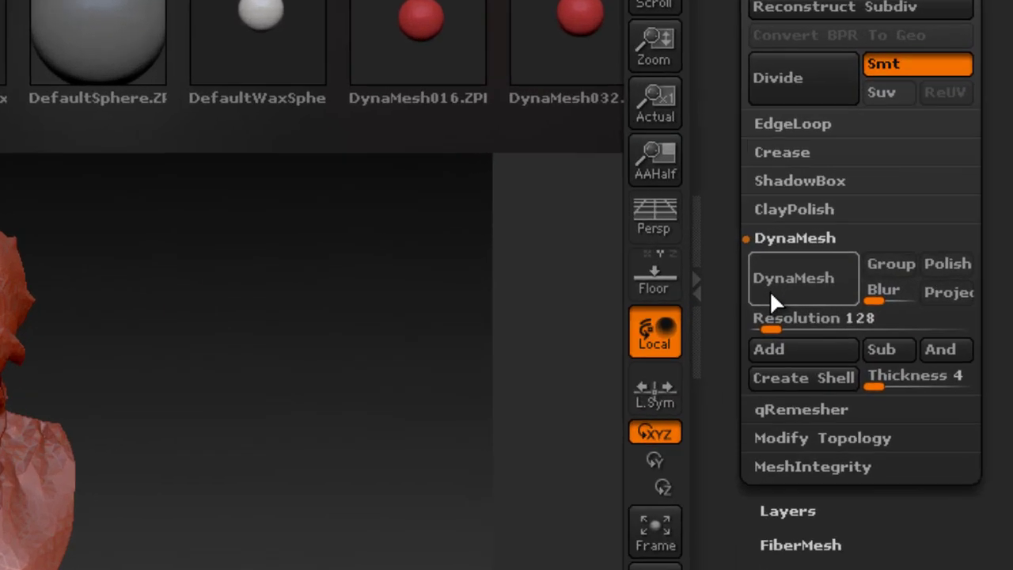
{"action": "left_click", "coordinate": [771, 292]}
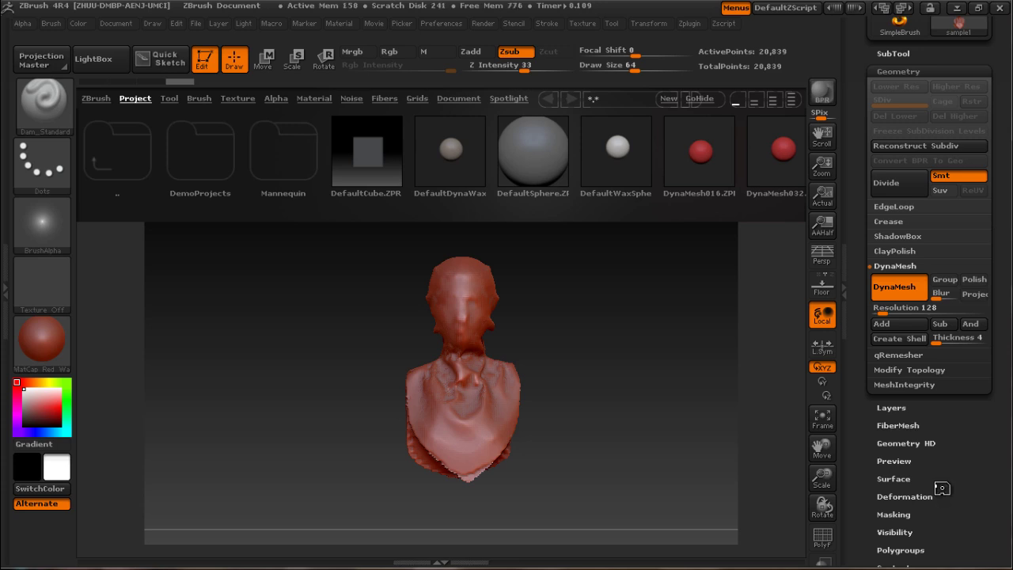
Step: Choose the Dam_Standard sculpting brush for the headscarf mesh
{"action": "left_click", "coordinate": [61, 107]}
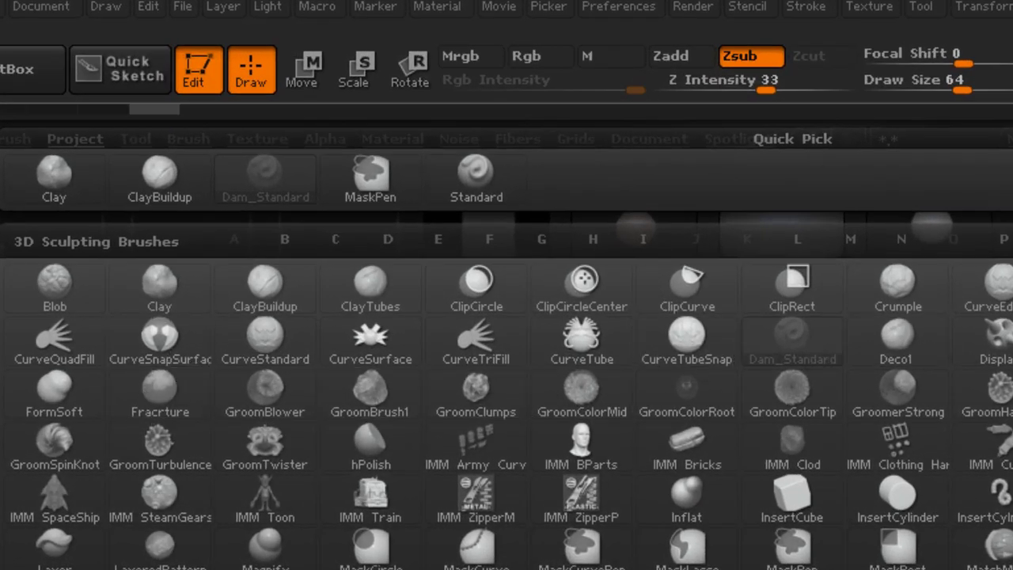
{"action": "left_click", "coordinate": [794, 340]}
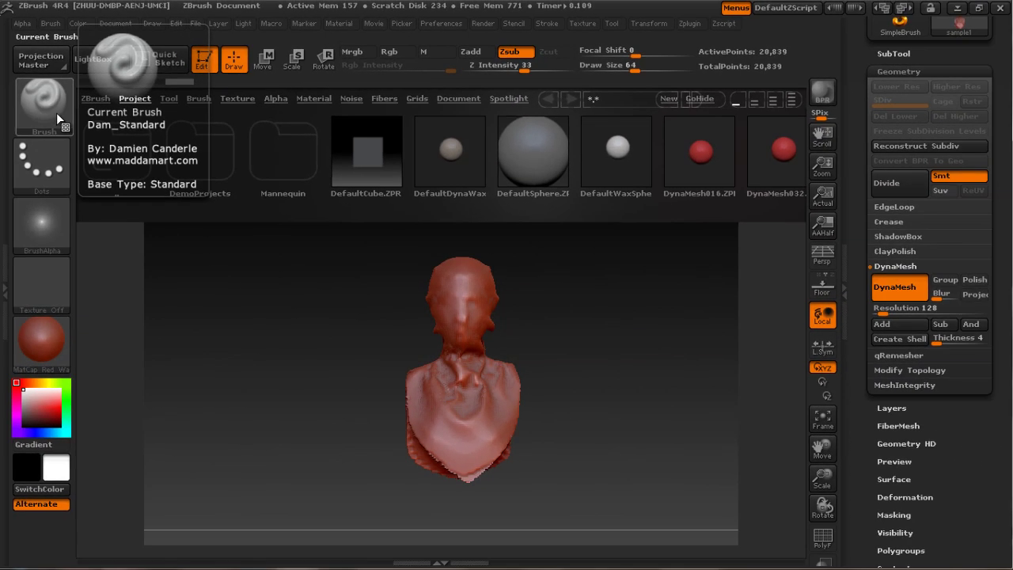
{"action": "mouse_move", "coordinate": [454, 302]}
{"action": "left_mouse_down"}
{"action": "mouse_move", "coordinate": [474, 305]}
{"action": "mouse_move", "coordinate": [454, 290]}
{"action": "left_mouse_up"}
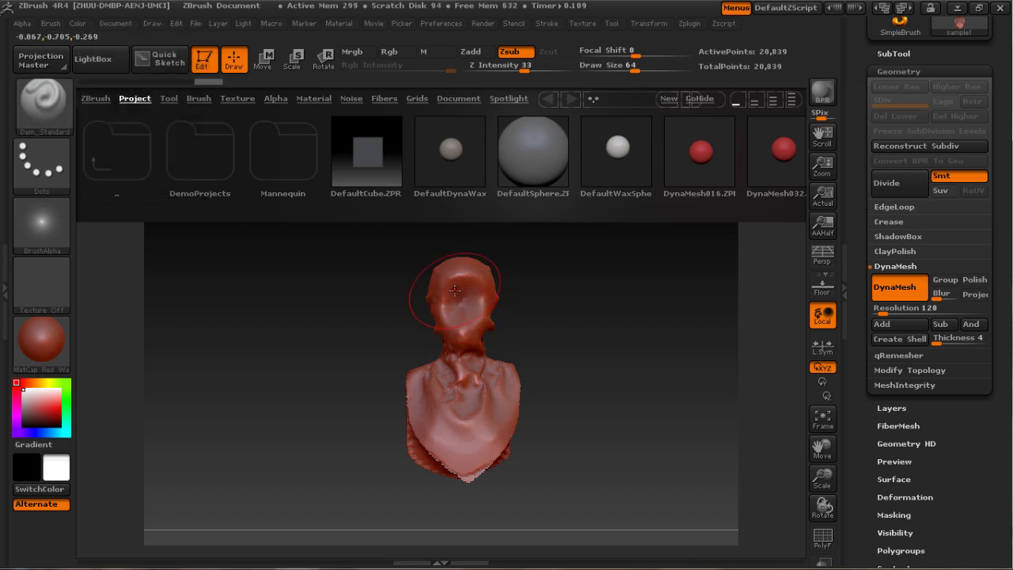
{"action": "key", "text": "ctrl"}
{"action": "key", "text": "ctrl+z"}
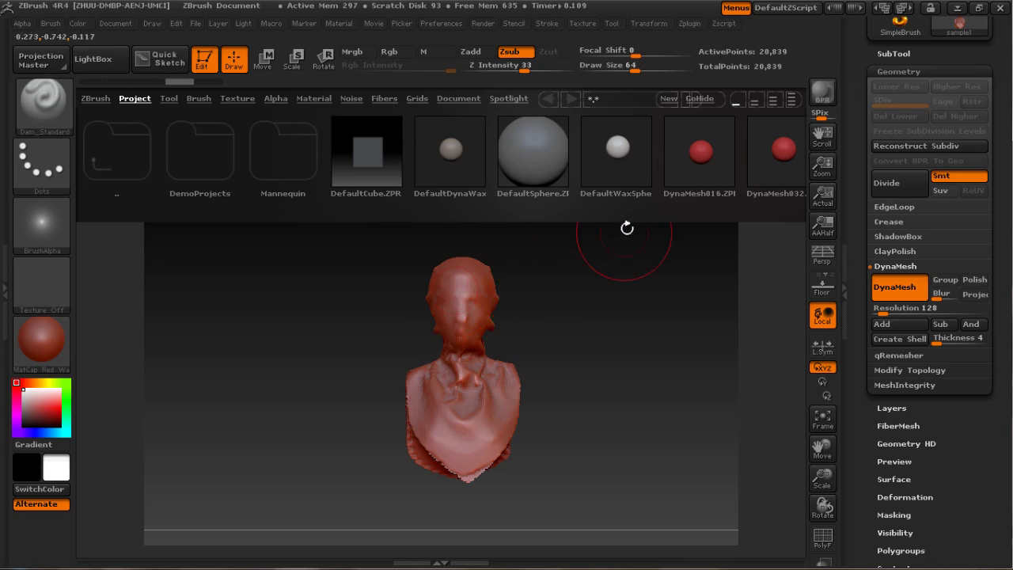
Step: Activate symmetry and carve mirrored grooves into the face area of the headscarf with the Dam_Standard brush
{"action": "left_click", "coordinate": [638, 24]}
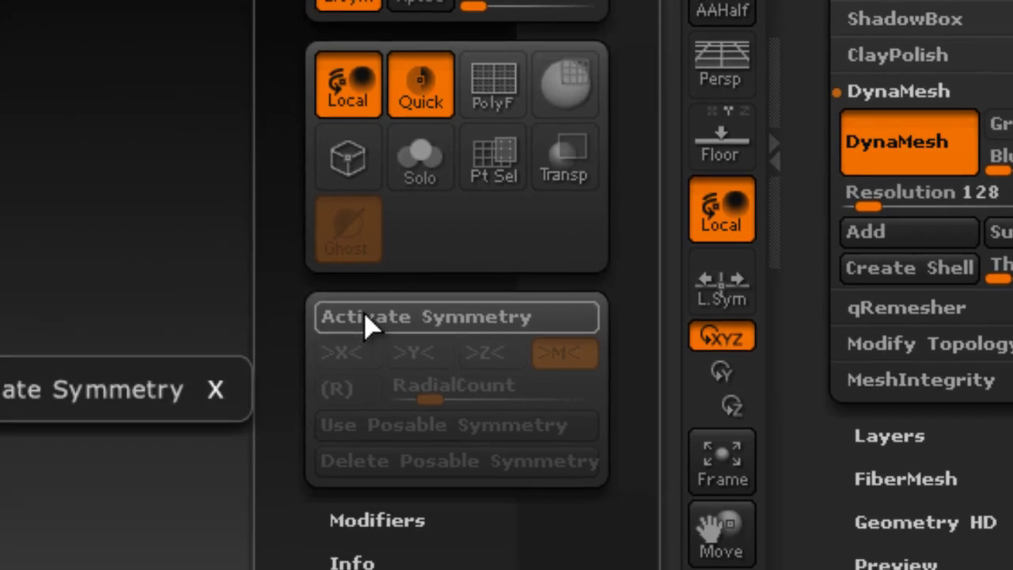
{"action": "left_click", "coordinate": [366, 317]}
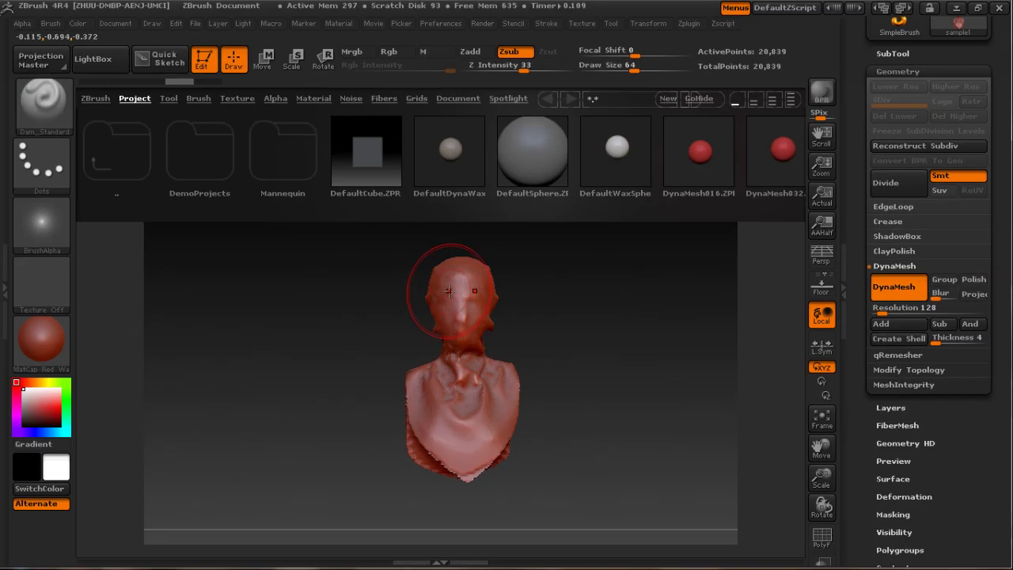
{"action": "mouse_move", "coordinate": [448, 291]}
{"action": "left_mouse_down"}
{"action": "mouse_move", "coordinate": [461, 294]}
{"action": "mouse_move", "coordinate": [463, 316]}
{"action": "mouse_move", "coordinate": [459, 285]}
{"action": "mouse_move", "coordinate": [465, 332]}
{"action": "mouse_move", "coordinate": [453, 301]}
{"action": "left_mouse_up"}
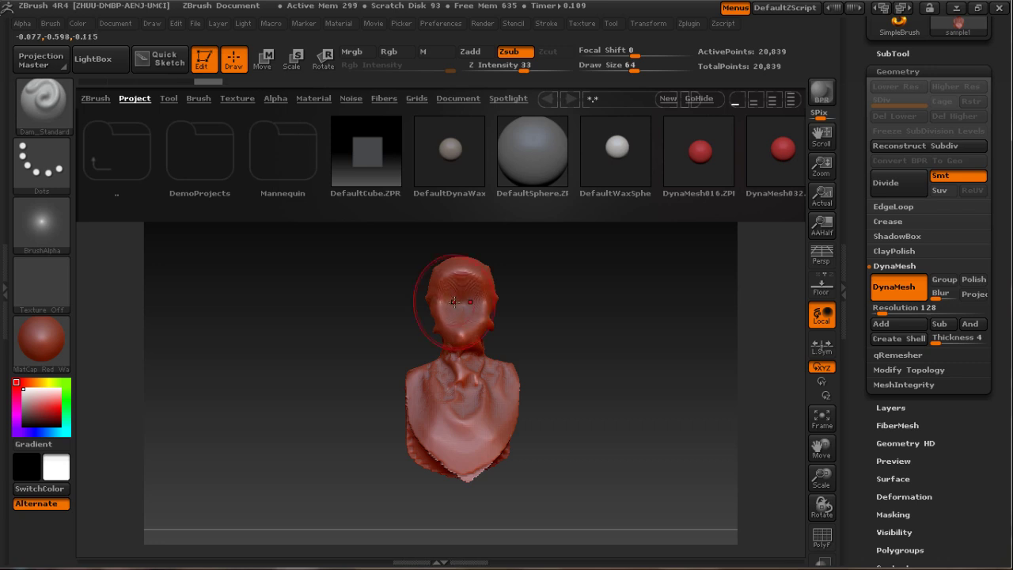
{"action": "left_click_drag", "start_coordinate": [822, 479], "coordinate": [930, 568]}
{"action": "mouse_move", "coordinate": [476, 278]}
{"action": "left_mouse_down"}
{"action": "mouse_move", "coordinate": [479, 318]}
{"action": "mouse_move", "coordinate": [494, 319]}
{"action": "mouse_move", "coordinate": [466, 365]}
{"action": "mouse_move", "coordinate": [477, 333]}
{"action": "left_mouse_up"}
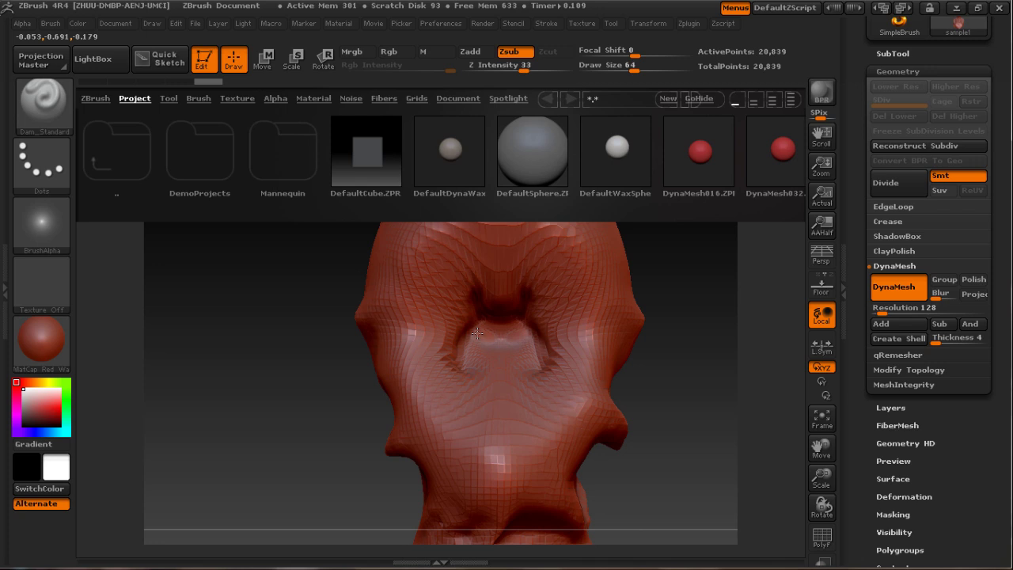
{"action": "left_click_drag", "start_coordinate": [477, 333], "coordinate": [476, 333]}
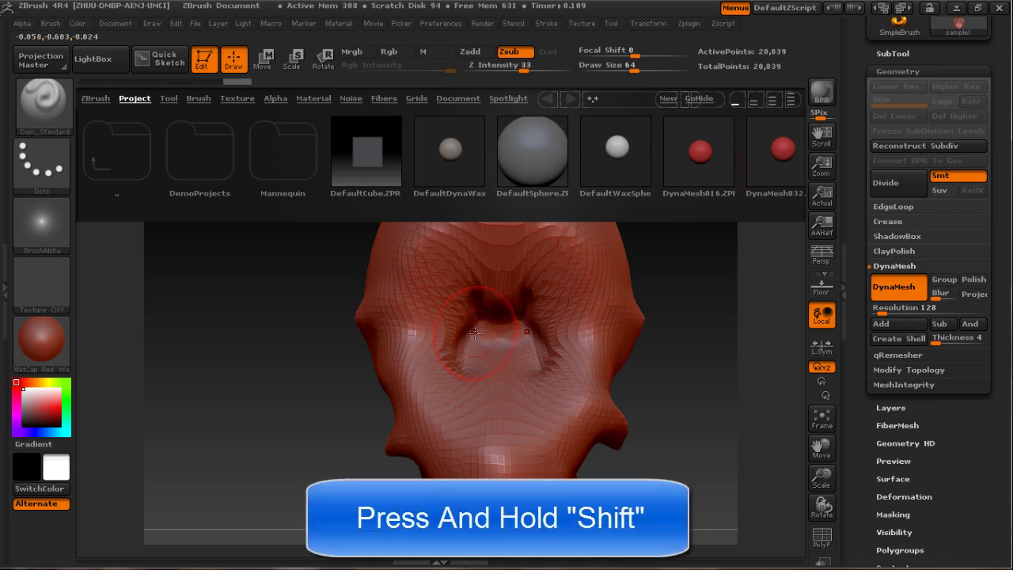
Step: Smooth the carved grooves across the face area with the Smooth brush
{"action": "key", "text": "shift"}
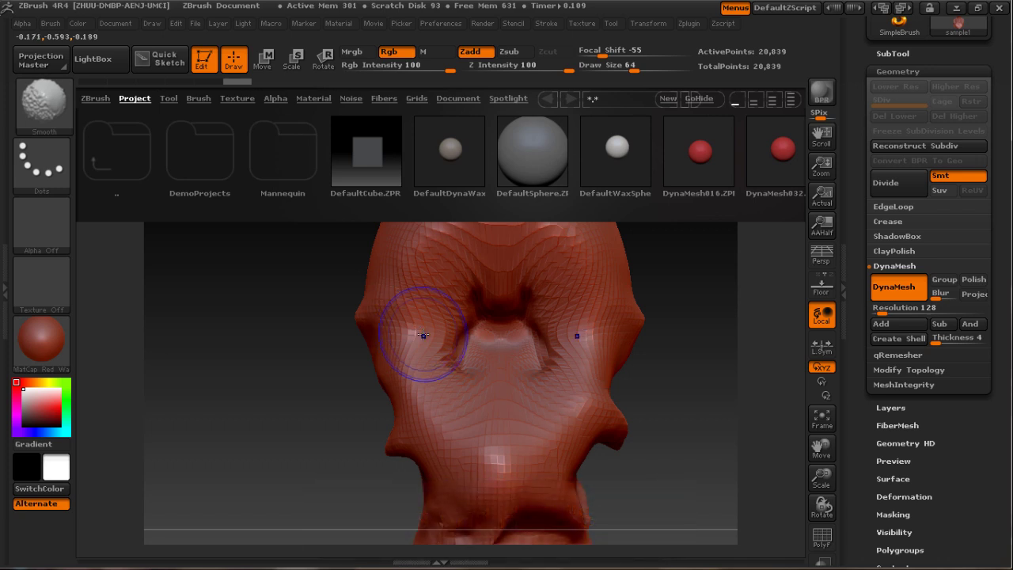
{"action": "mouse_move", "coordinate": [419, 328]}
{"action": "left_mouse_down", "text": "shift"}
{"action": "mouse_move", "coordinate": [437, 285]}
{"action": "mouse_move", "coordinate": [509, 340]}
{"action": "mouse_move", "coordinate": [481, 386]}
{"action": "mouse_move", "coordinate": [499, 281]}
{"action": "mouse_move", "coordinate": [506, 396]}
{"action": "left_mouse_up", "text": "shift"}
{"action": "left_click_drag", "start_coordinate": [502, 326], "coordinate": [510, 334], "text": "shift"}
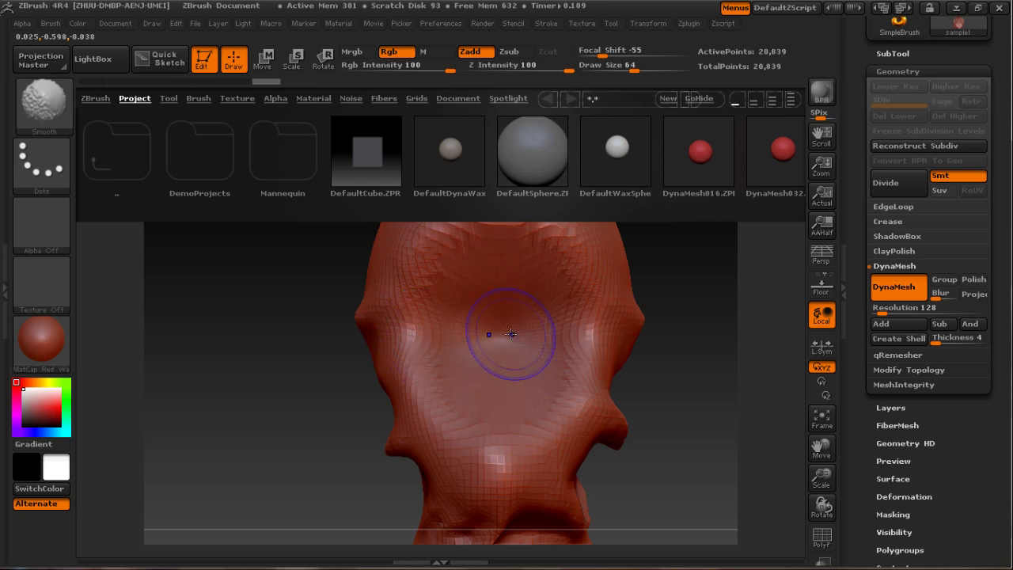
{"action": "key", "text": "shift"}
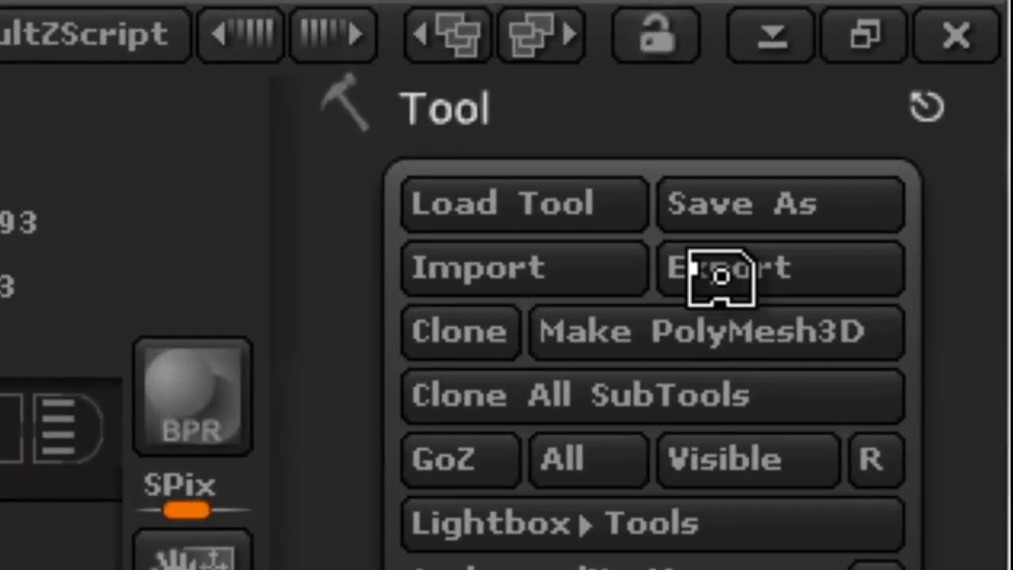
Step: Export the edited headscarf mesh to the Documents library in OBJ format as sampleedit
{"action": "left_click", "coordinate": [720, 276]}
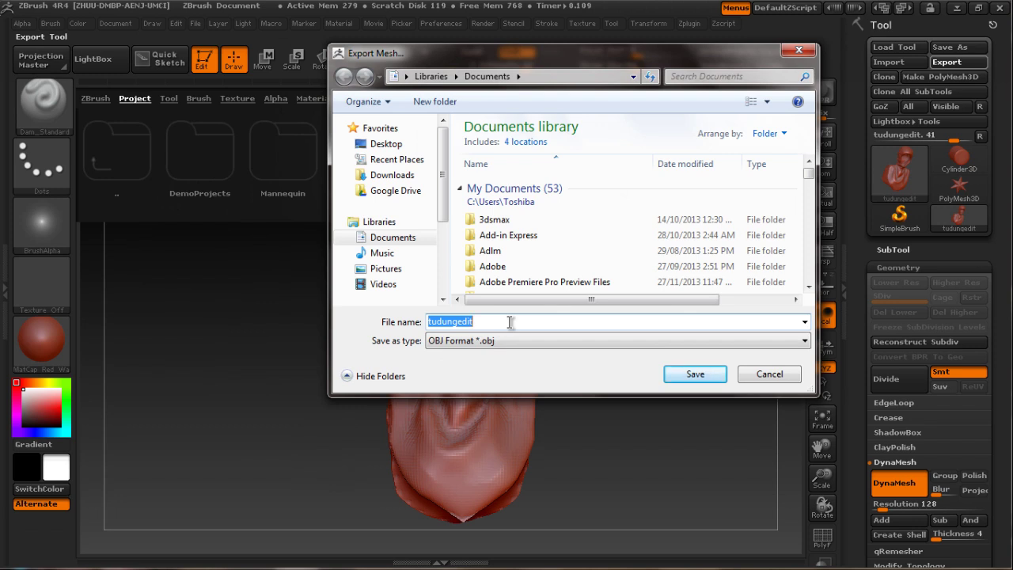
{"action": "type", "text": "sample"}
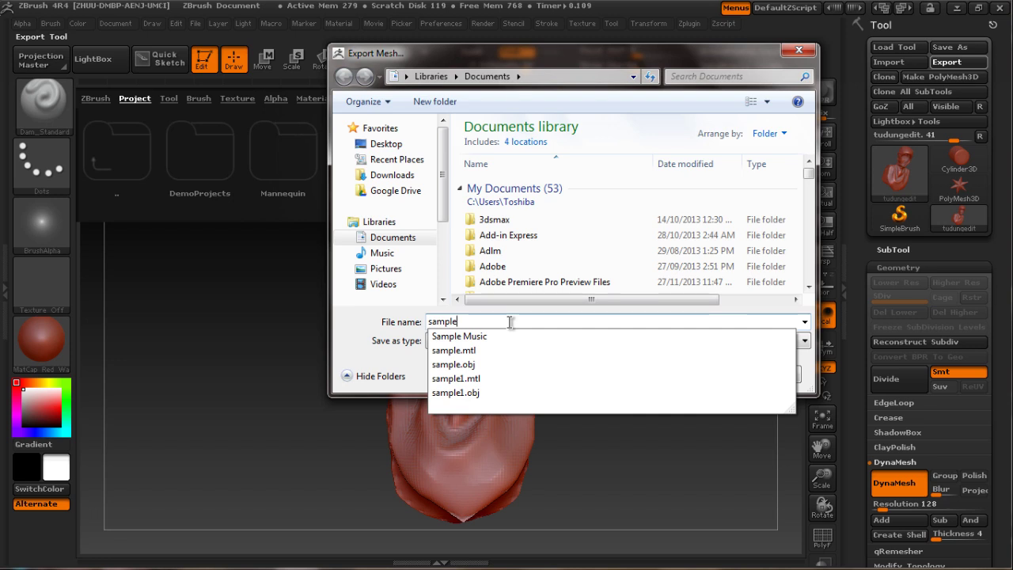
{"action": "type", "text": "edit"}
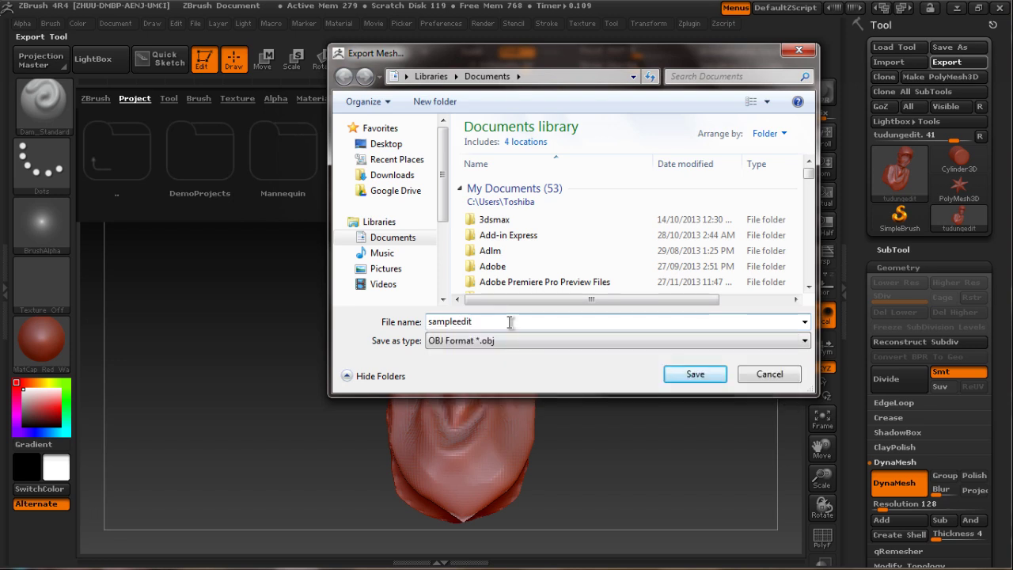
{"action": "key", "text": "Return"}
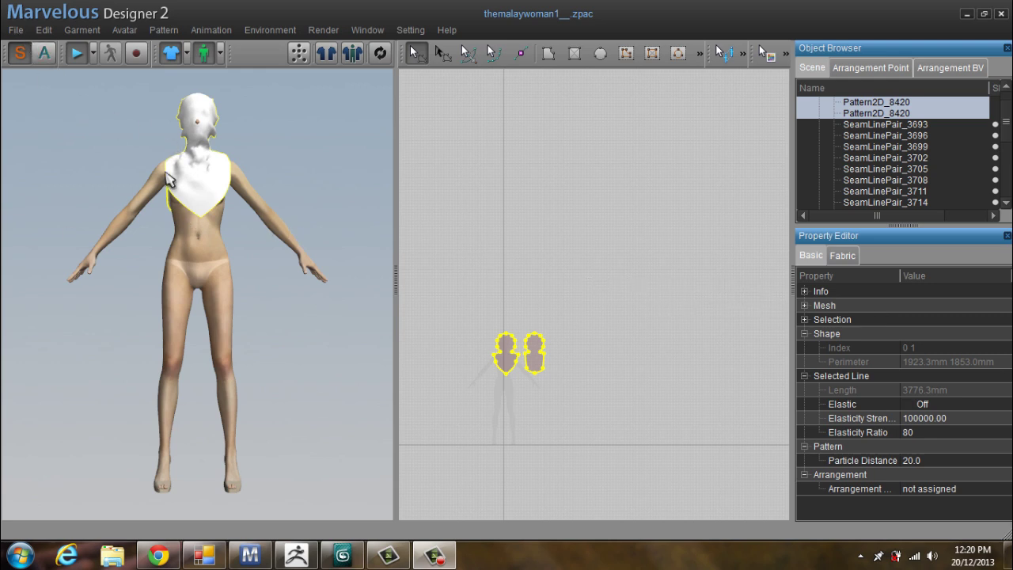
Step: Switch to Marvelous Designer and start an OBJ export with the file name thecharacter
{"action": "left_click", "coordinate": [15, 30]}
{"action": "mouse_move", "coordinate": [44, 116]}
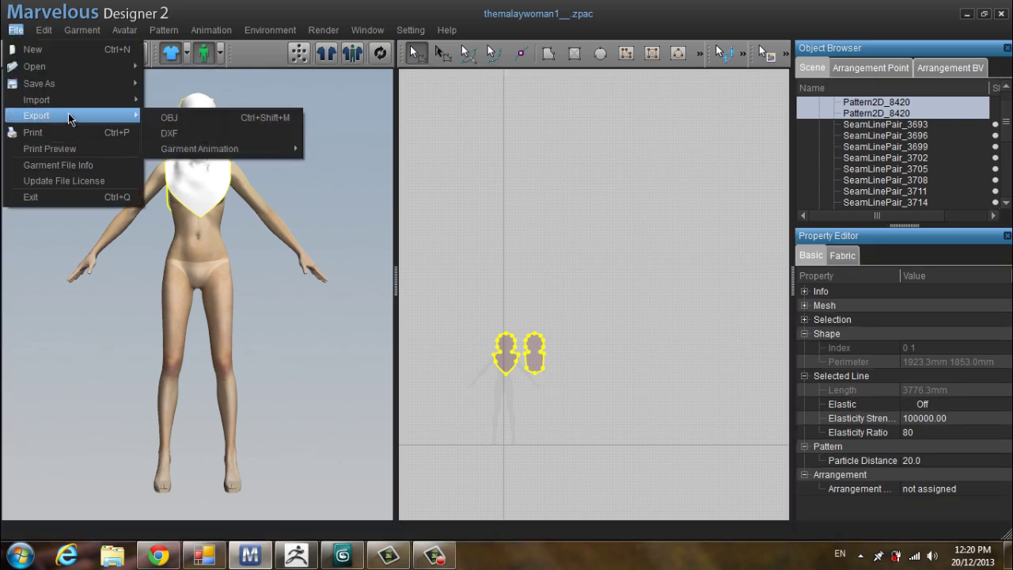
{"action": "mouse_move", "coordinate": [131, 117]}
{"action": "left_click", "coordinate": [167, 116]}
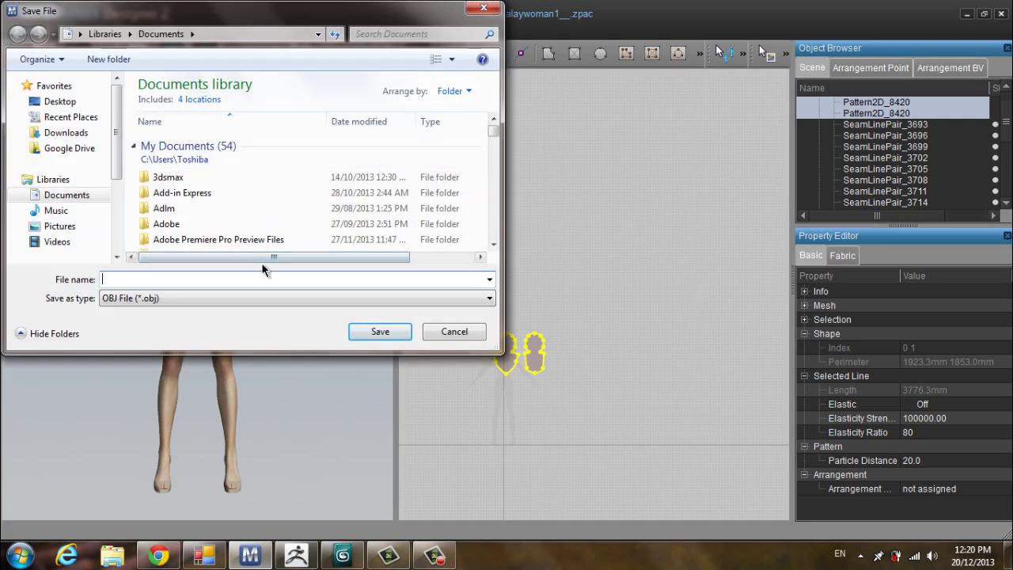
{"action": "type", "text": "thecharacter"}
{"action": "left_click", "coordinate": [400, 332]}
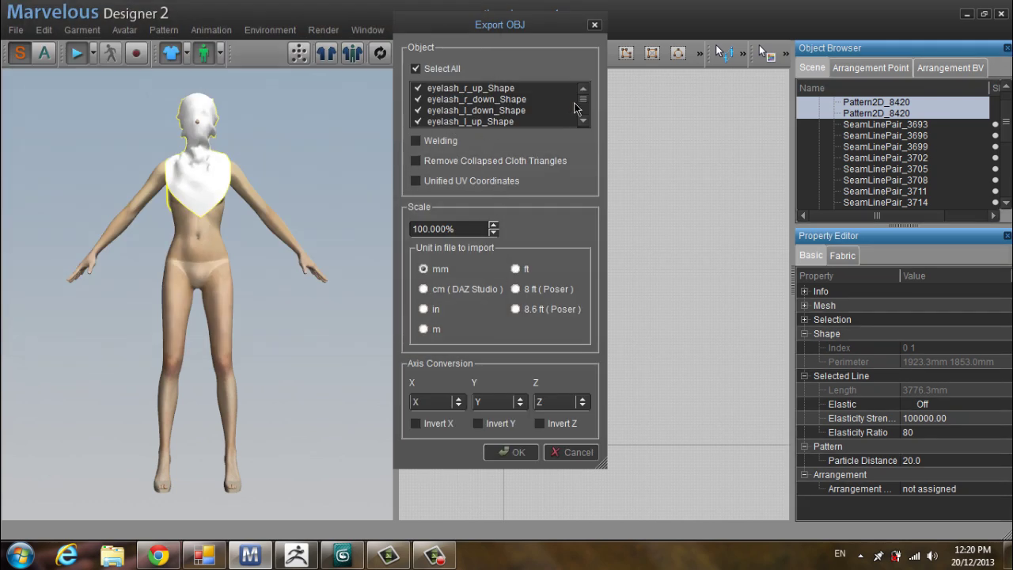
Step: Exclude Cloth_Shape, shoes_r_Shape and shoes_l_Shape, set the unit to cm (DAZ Studio) and export the character OBJ
{"action": "left_click_drag", "start_coordinate": [582, 102], "coordinate": [586, 128]}
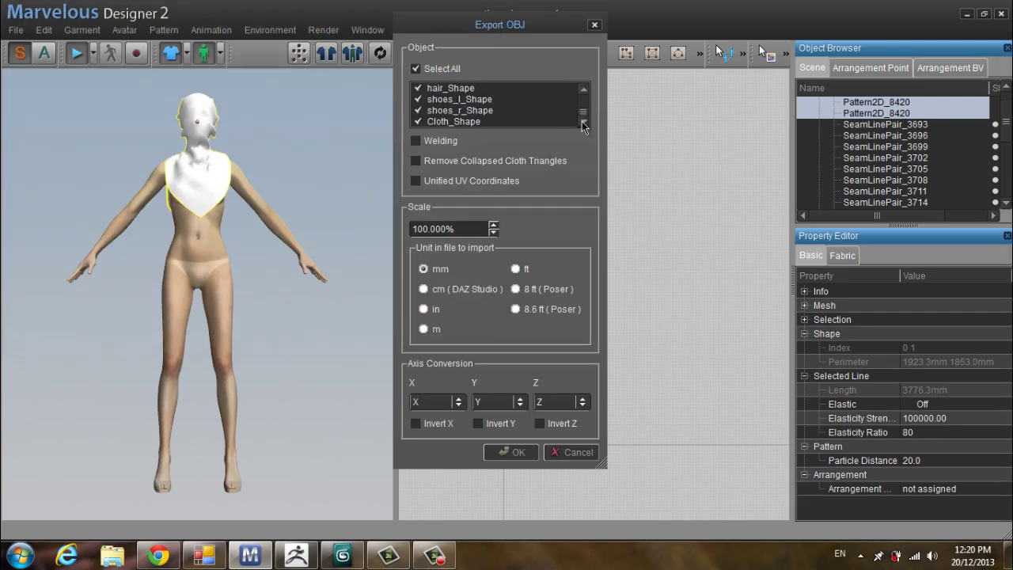
{"action": "left_click", "coordinate": [418, 123]}
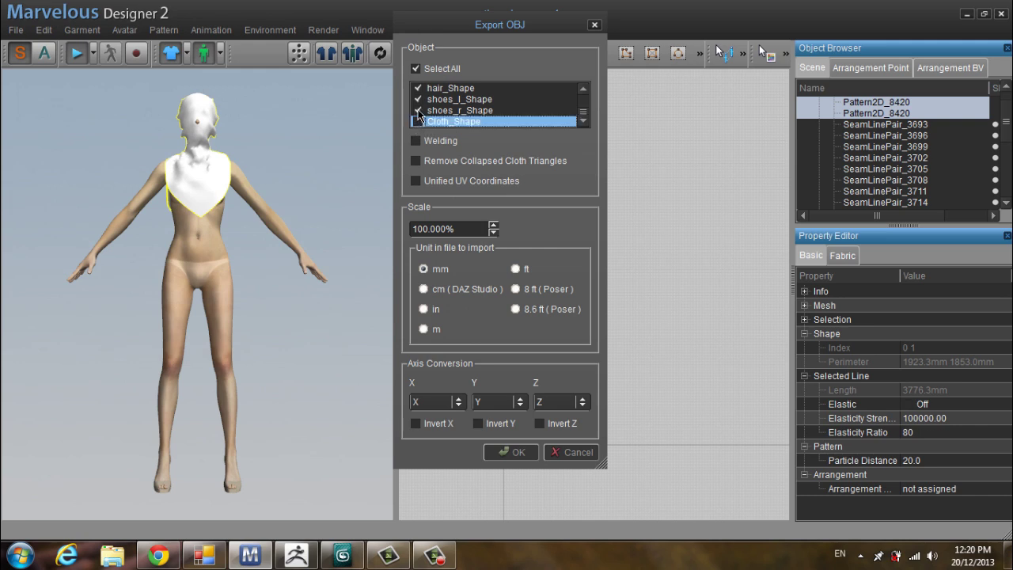
{"action": "left_click", "coordinate": [418, 110]}
{"action": "left_click", "coordinate": [418, 100]}
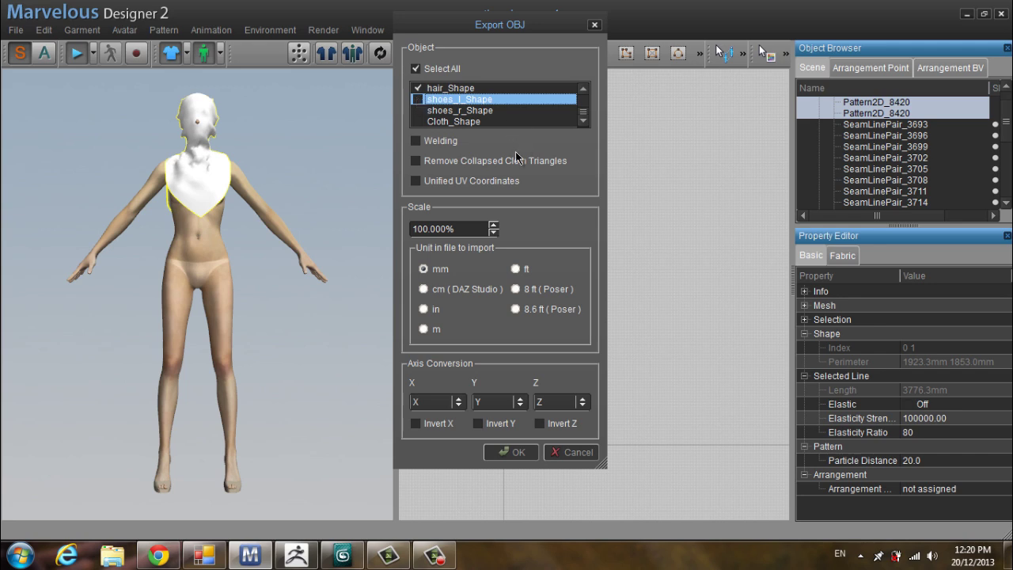
{"action": "left_click", "coordinate": [423, 287]}
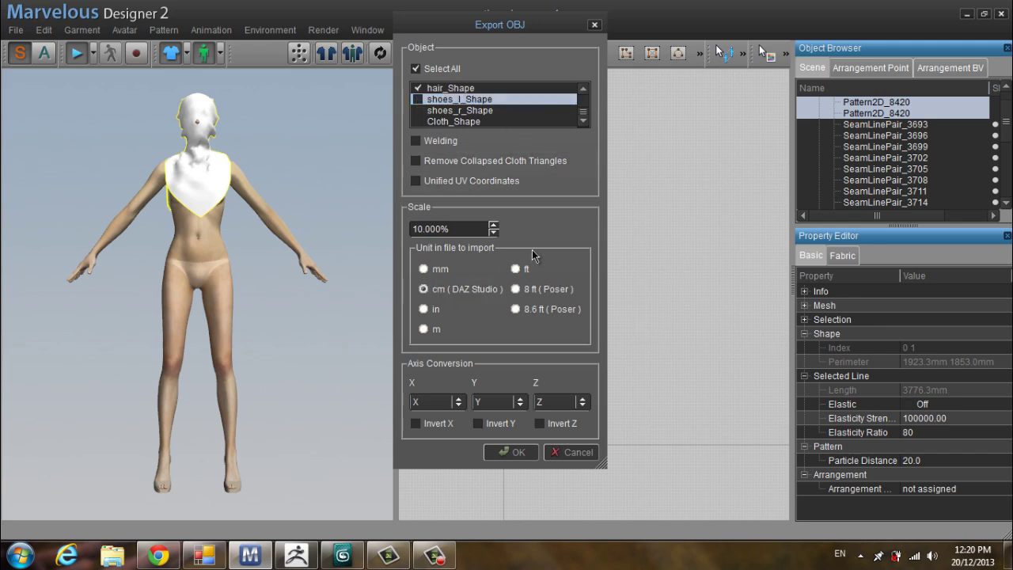
{"action": "left_click", "coordinate": [524, 453]}
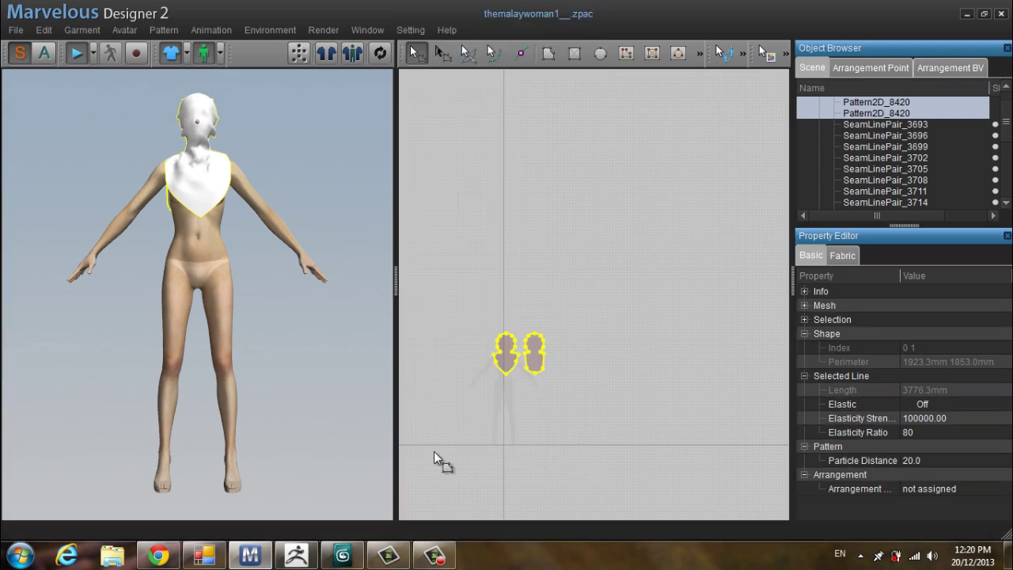
Step: Start another OBJ export to the Documents library and save it under a new file name
{"action": "left_click", "coordinate": [14, 30]}
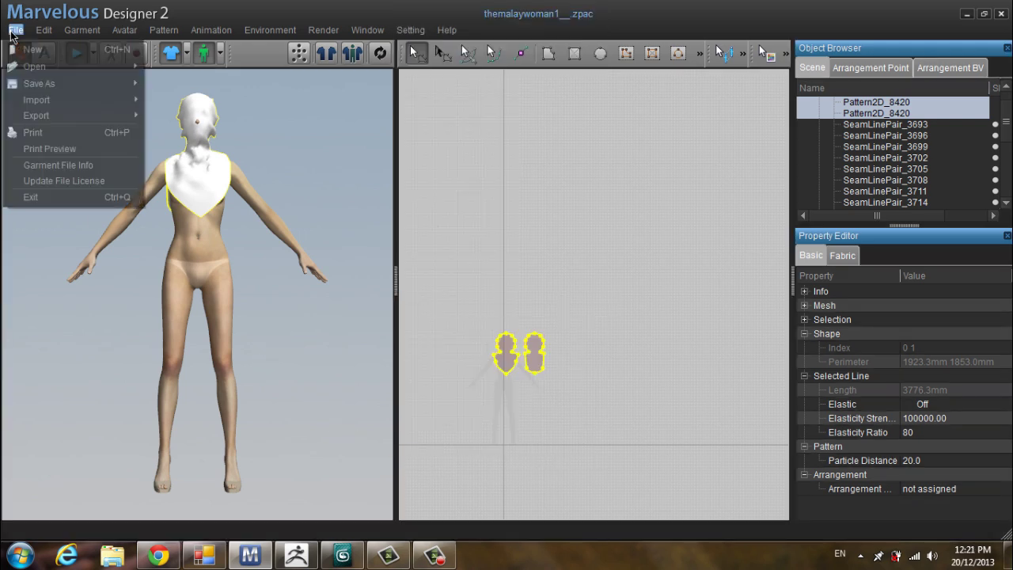
{"action": "mouse_move", "coordinate": [46, 115]}
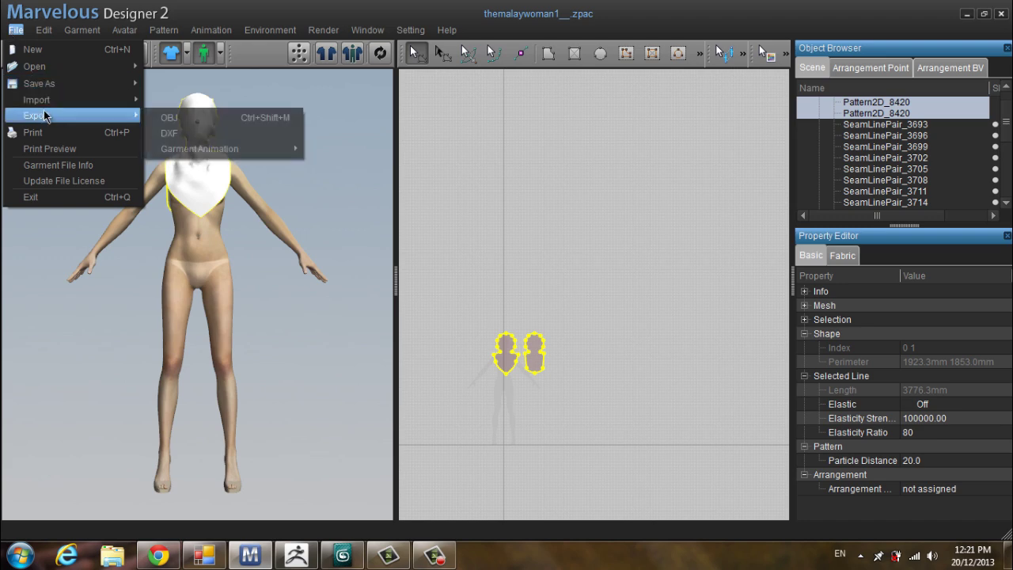
{"action": "left_click", "coordinate": [171, 121]}
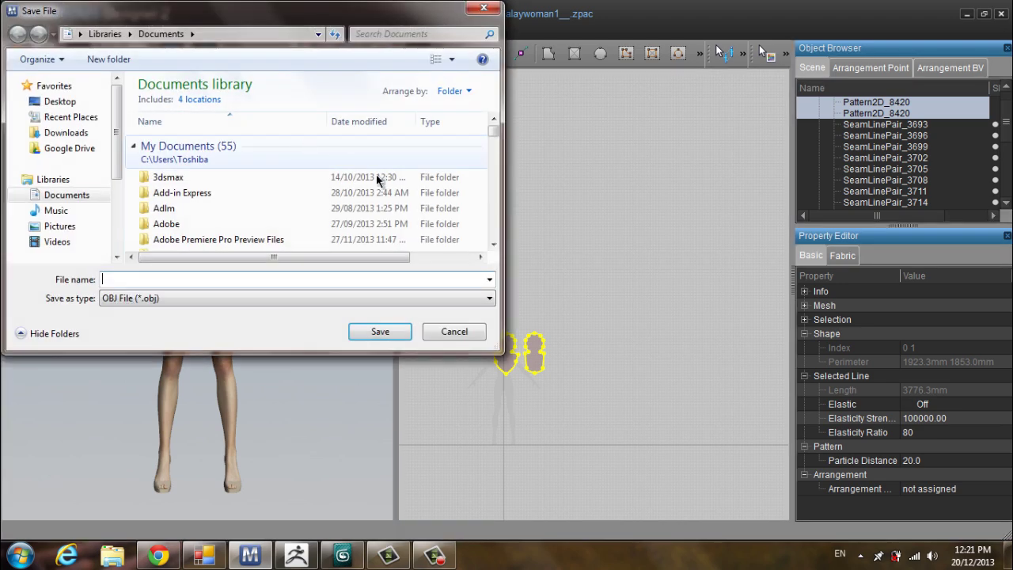
{"action": "type", "text": "left"}
{"action": "key", "text": "BackSpace"}
{"action": "key", "text": "BackSpace"}
{"action": "left_click", "coordinate": [378, 333]}
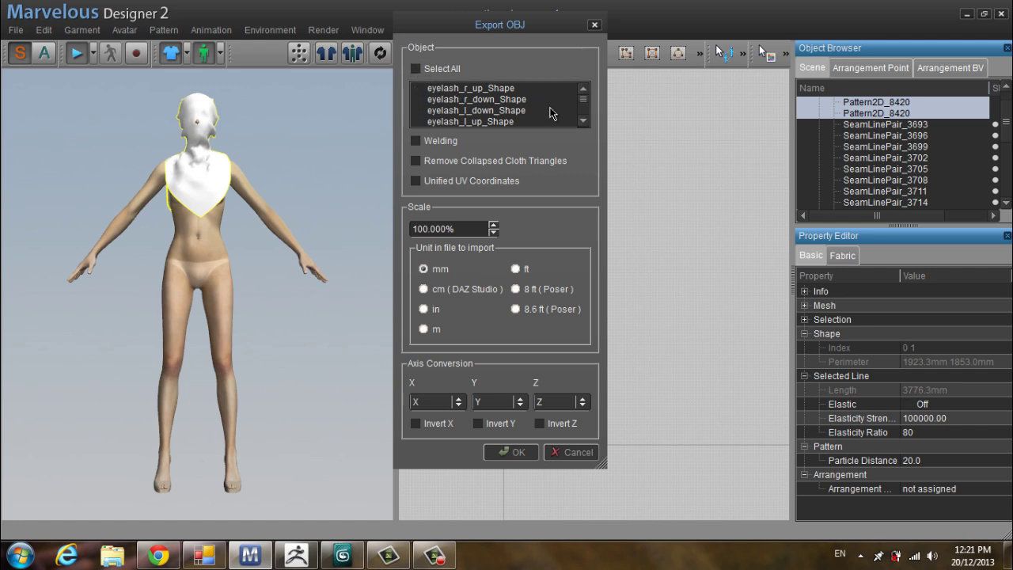
Step: Include only shoes_l_Shape, set the unit to cm (DAZ Studio) and export the left shoe OBJ
{"action": "scroll", "coordinate": [552, 114], "scroll_direction": "down", "scroll_amount": 4}
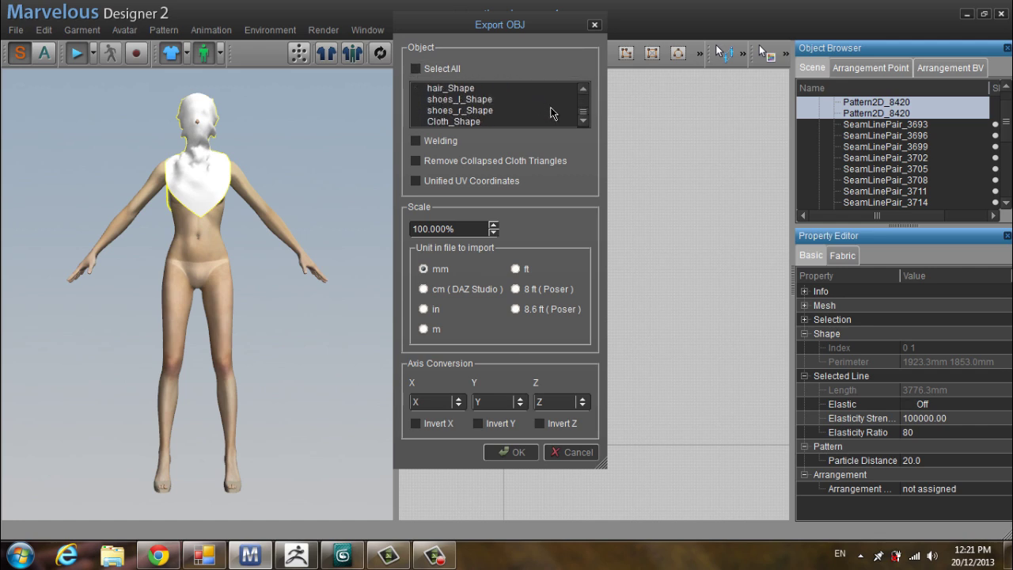
{"action": "left_click", "coordinate": [418, 102]}
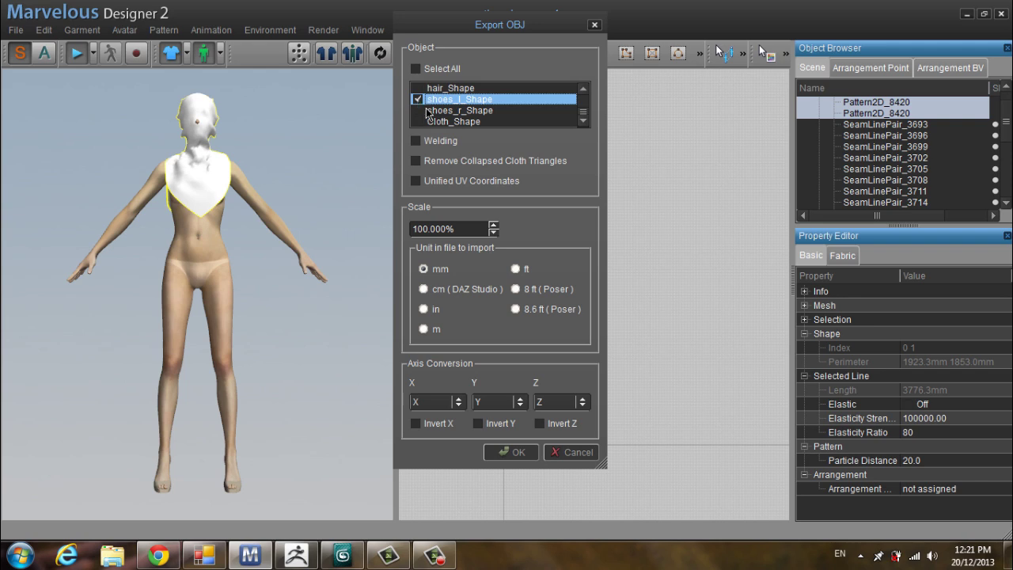
{"action": "left_click", "coordinate": [423, 289]}
{"action": "left_click", "coordinate": [510, 452]}
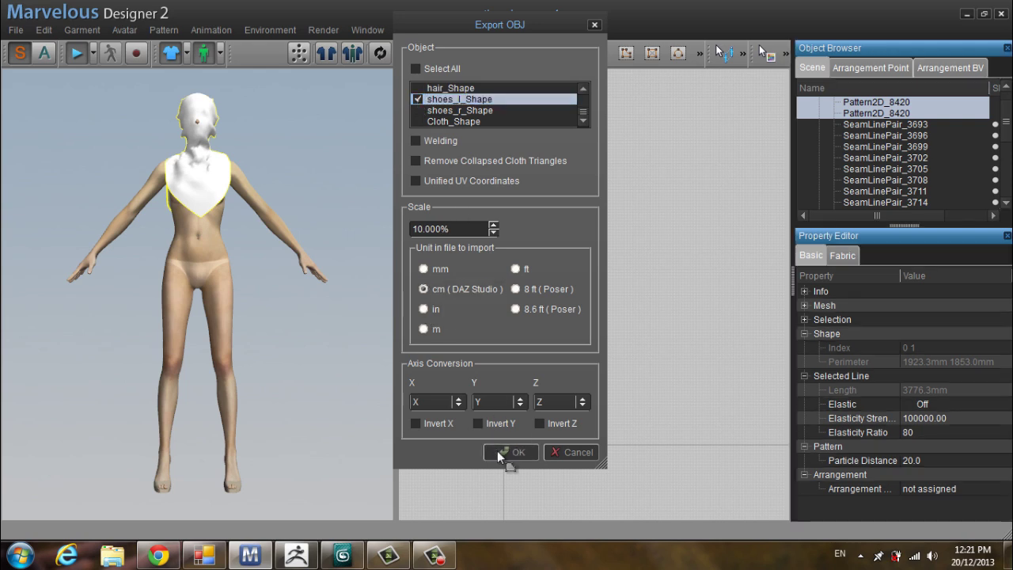
Step: Start another OBJ export to the Documents library with the file name right
{"action": "left_click", "coordinate": [16, 30]}
{"action": "mouse_move", "coordinate": [39, 117]}
{"action": "left_click", "coordinate": [169, 115]}
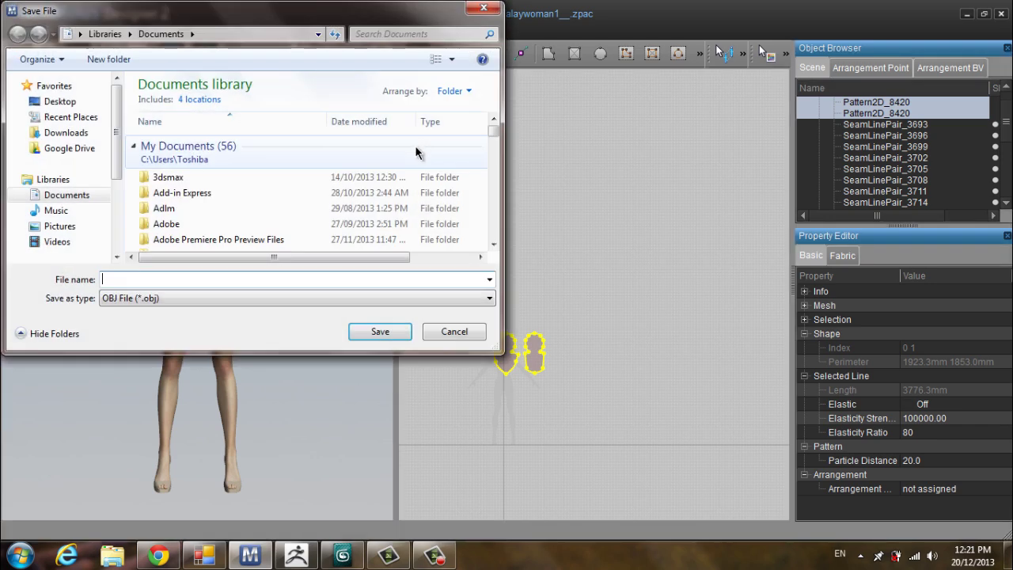
{"action": "left_click_drag", "start_coordinate": [493, 131], "coordinate": [491, 208]}
{"action": "type", "text": "right"}
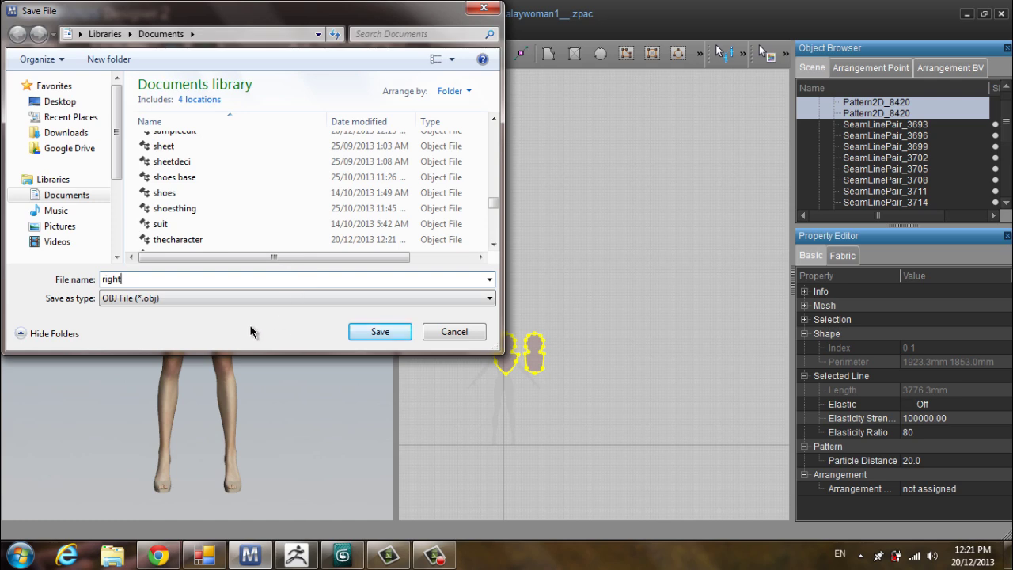
{"action": "left_click", "coordinate": [352, 333]}
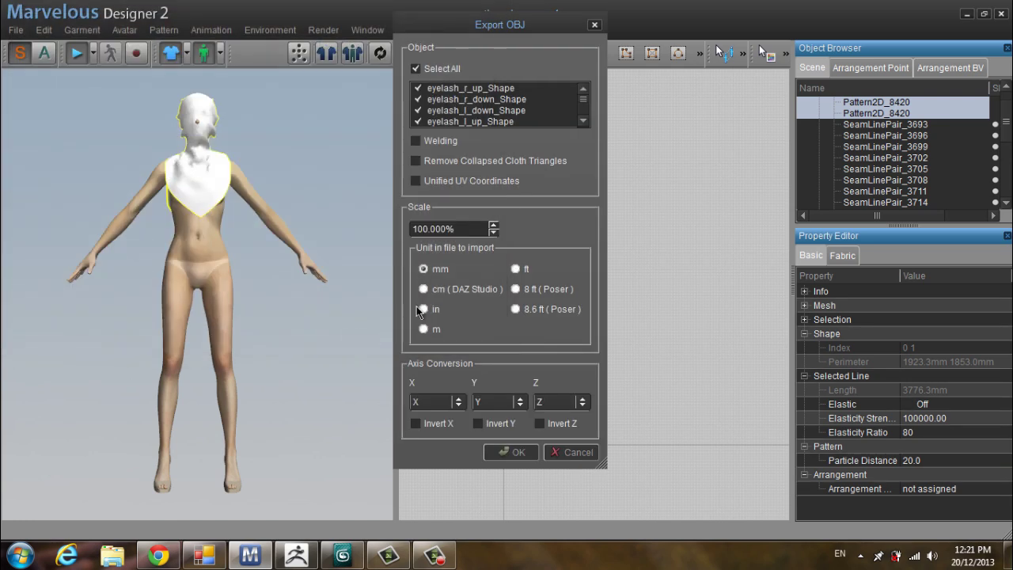
Step: Deselect all objects, include only shoes_r_Shape, set the unit to cm (DAZ Studio) and export the right shoe OBJ
{"action": "left_click", "coordinate": [417, 69]}
{"action": "scroll", "coordinate": [510, 112], "scroll_direction": "down", "scroll_amount": 3}
{"action": "left_click", "coordinate": [417, 110]}
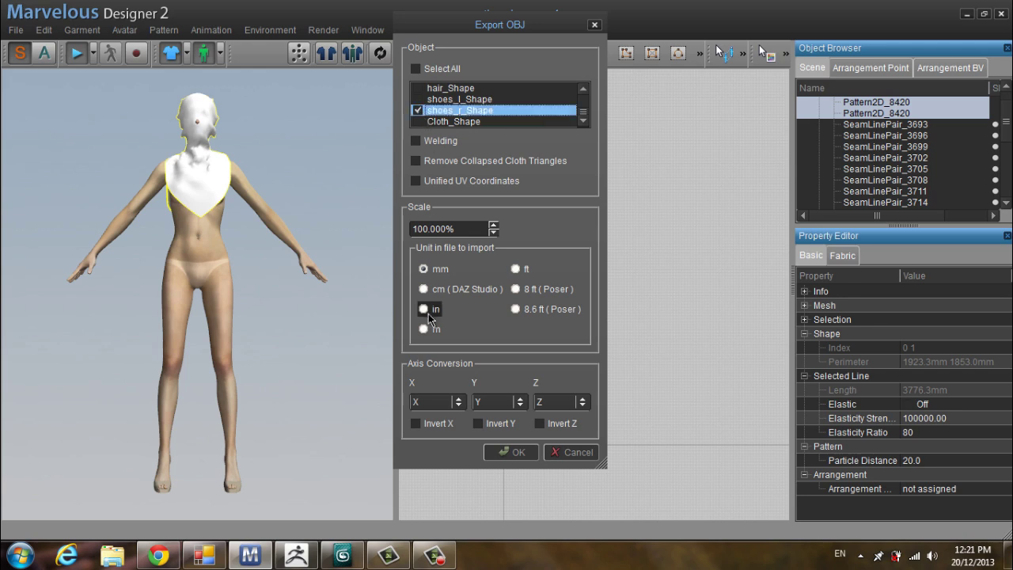
{"action": "left_click", "coordinate": [424, 289]}
{"action": "left_click", "coordinate": [509, 452]}
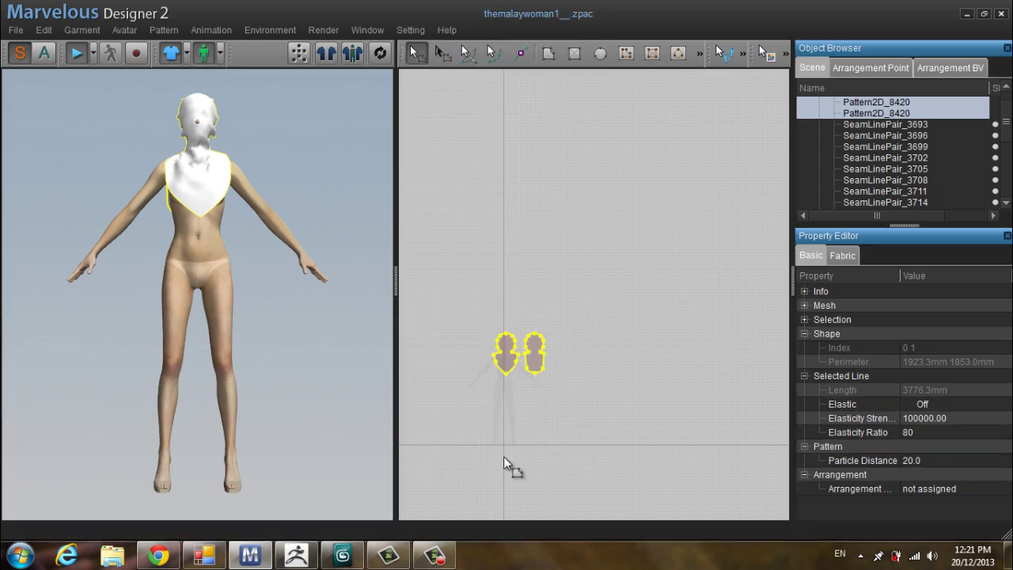
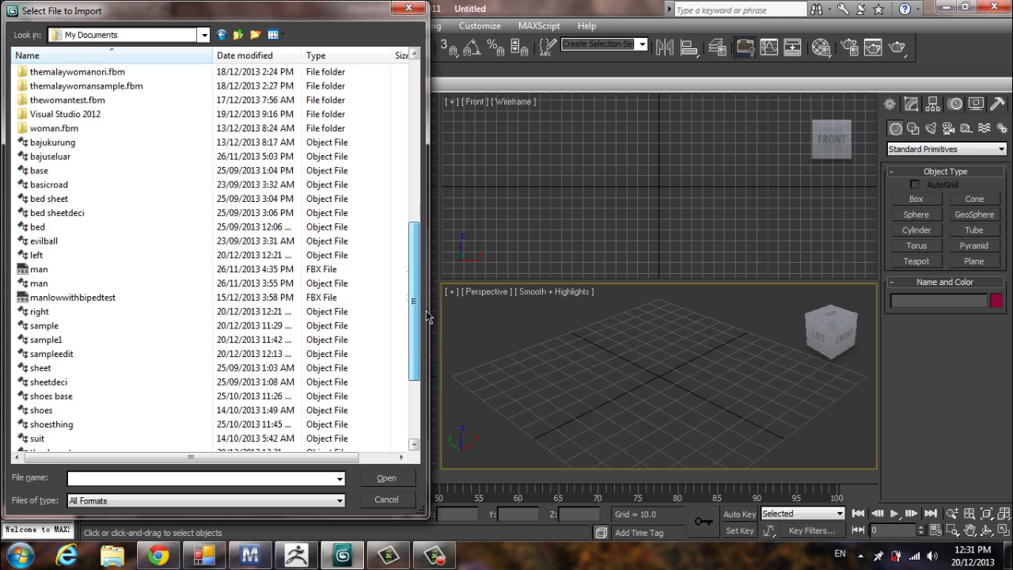
{"action": "left_click", "coordinate": [38, 256]}
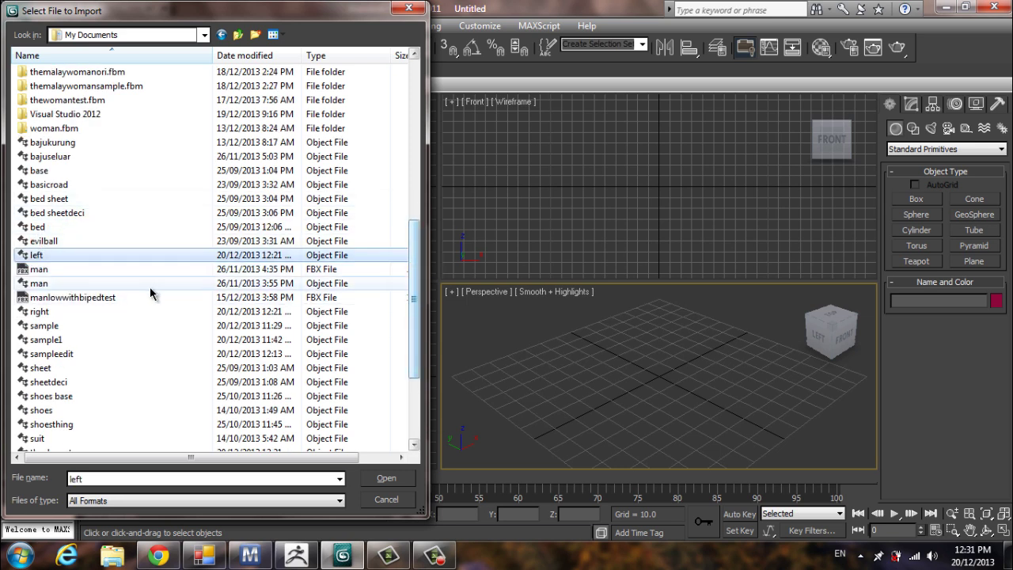
{"action": "left_click", "coordinate": [80, 311]}
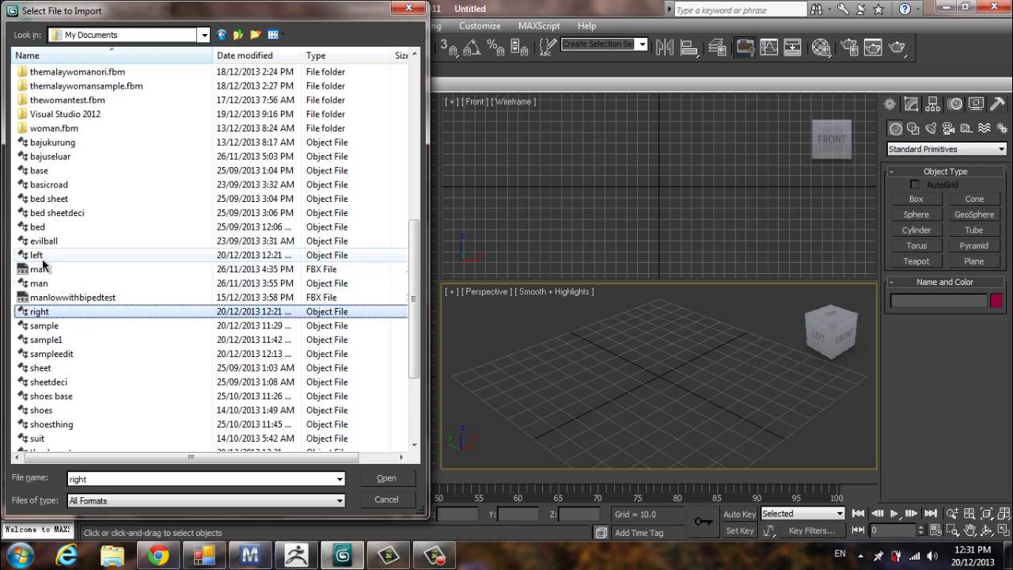
{"action": "left_click", "coordinate": [38, 255]}
{"action": "left_click", "coordinate": [62, 314]}
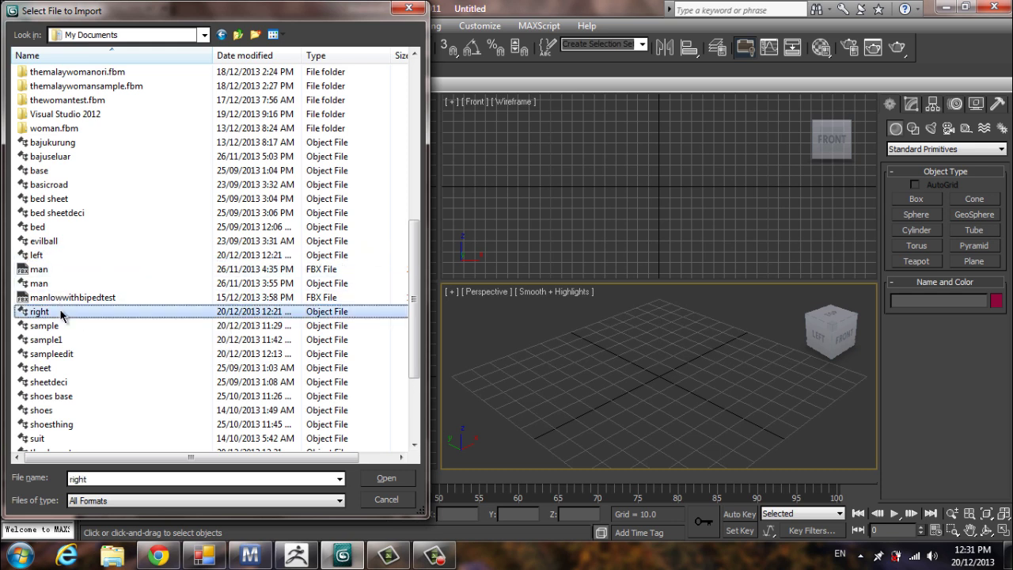
{"action": "left_click", "coordinate": [44, 256]}
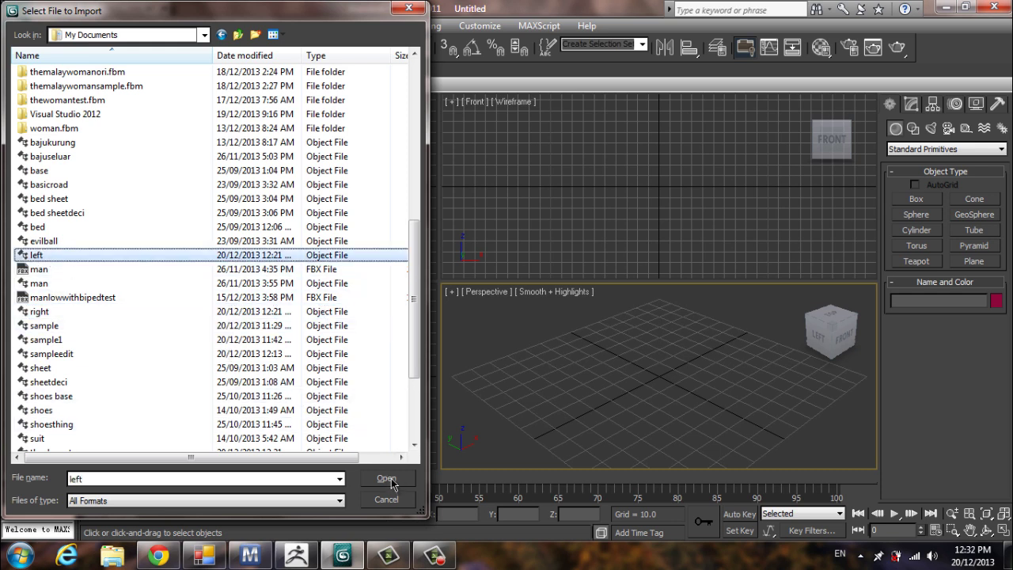
Step: Import the thecharacter OBJ file from My Documents into the scene with the preset OBJ import options
{"action": "left_click_drag", "start_coordinate": [414, 339], "coordinate": [423, 385]}
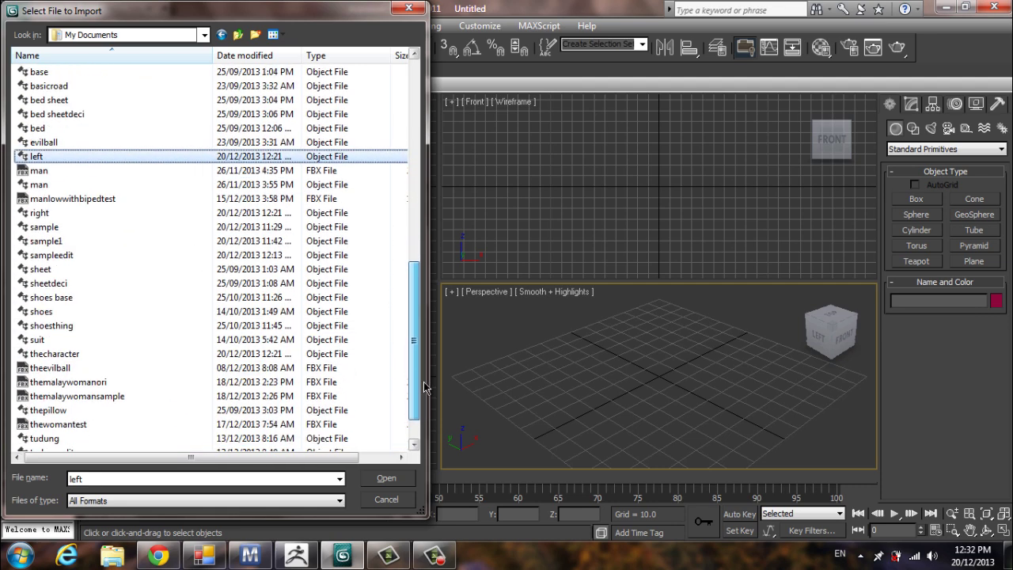
{"action": "left_click", "coordinate": [101, 353]}
{"action": "left_click", "coordinate": [385, 478]}
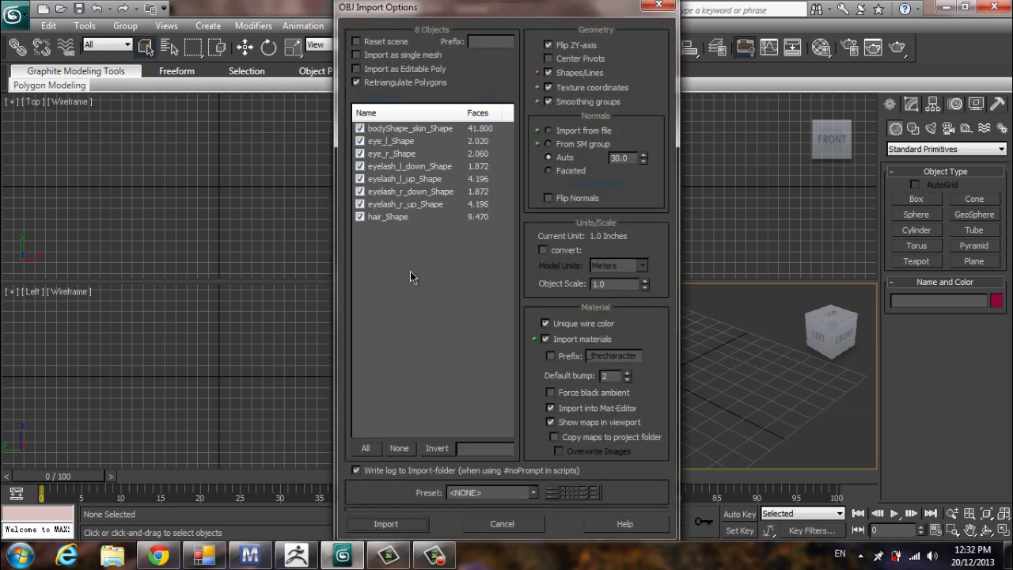
{"action": "left_click", "coordinate": [411, 527]}
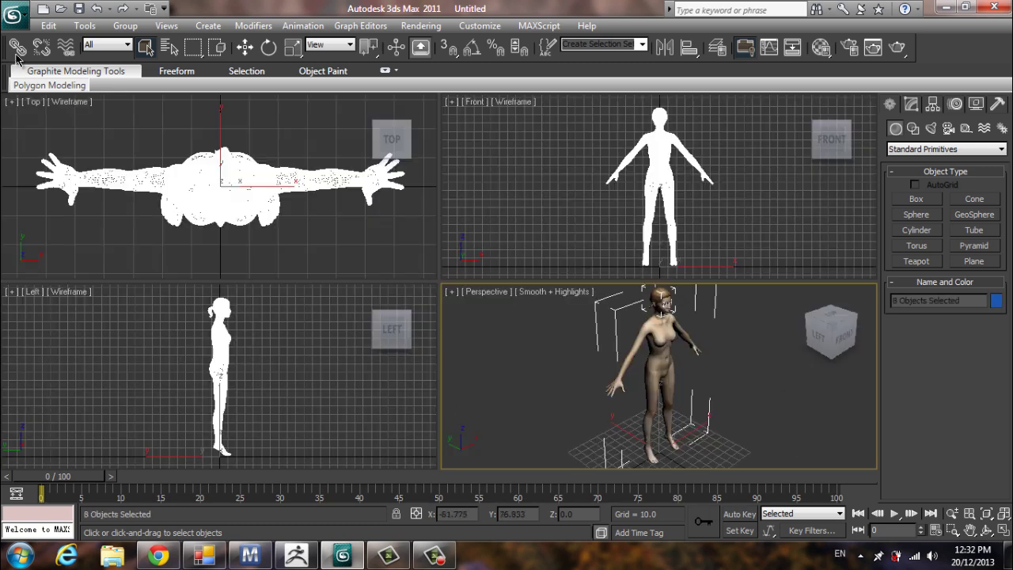
Step: Import left.obj from My Documents to add the left shoe, keeping the preset OBJ import options
{"action": "left_click", "coordinate": [28, 16]}
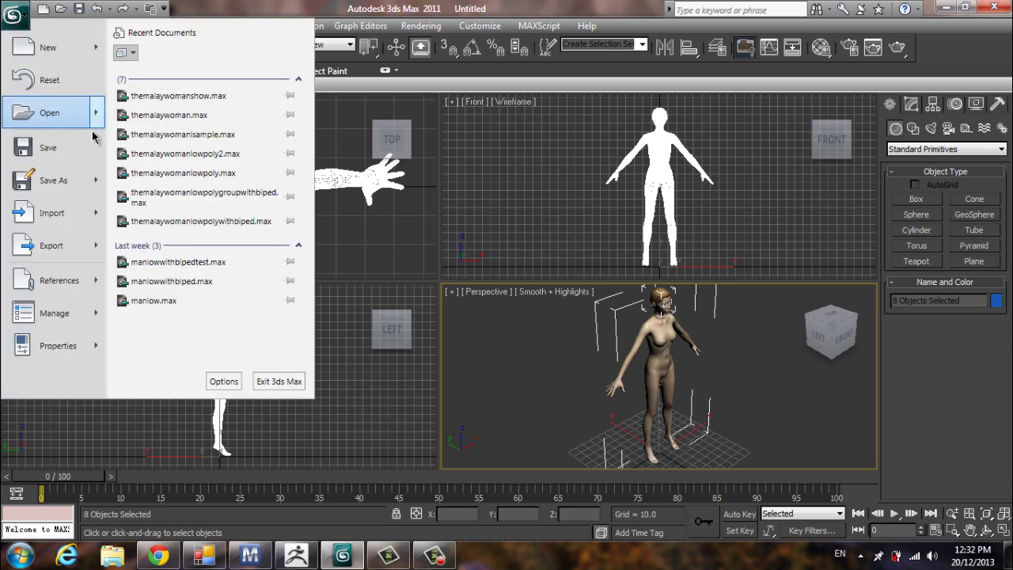
{"action": "mouse_move", "coordinate": [95, 212]}
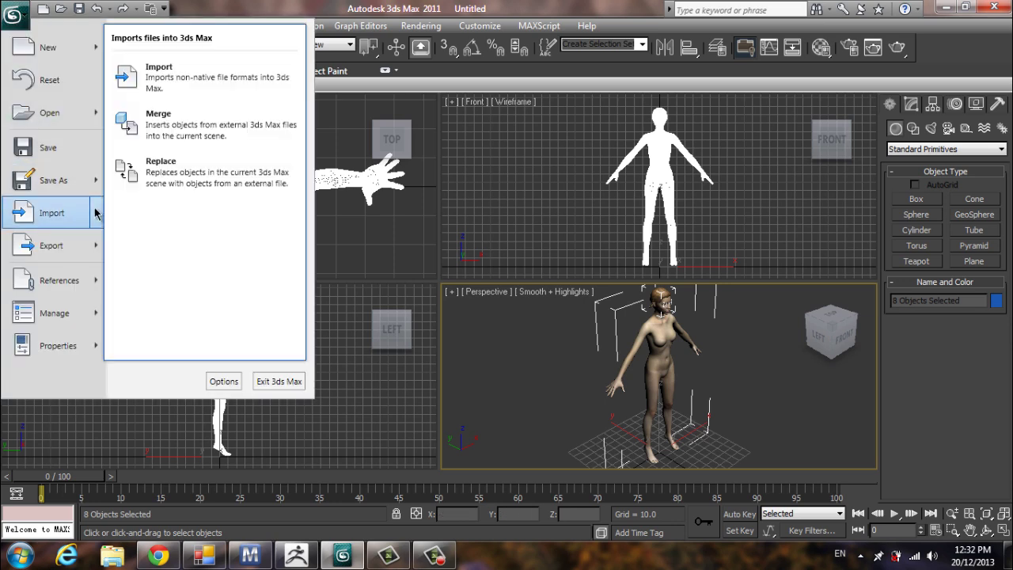
{"action": "left_click", "coordinate": [148, 89]}
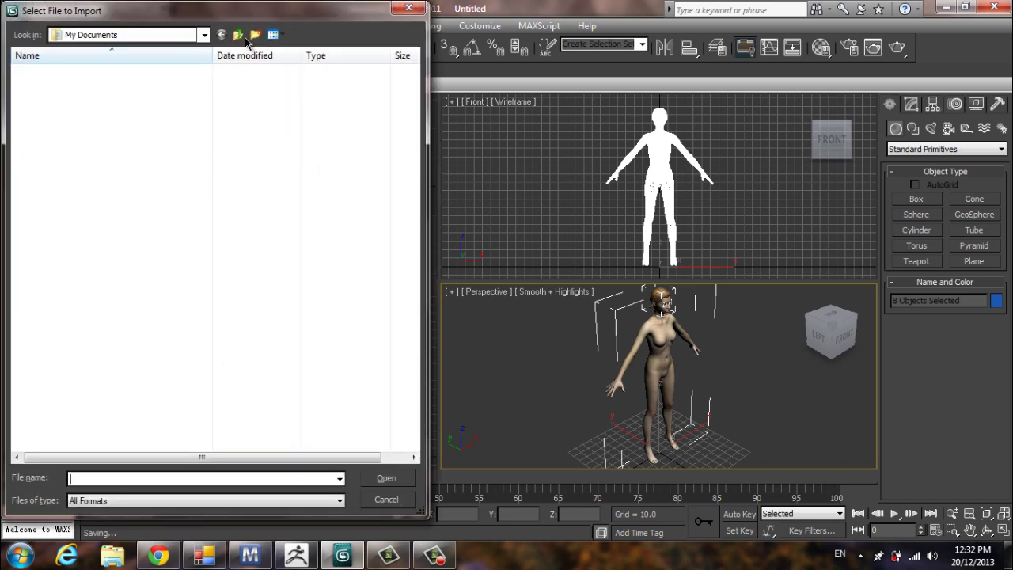
{"action": "left_click", "coordinate": [237, 36]}
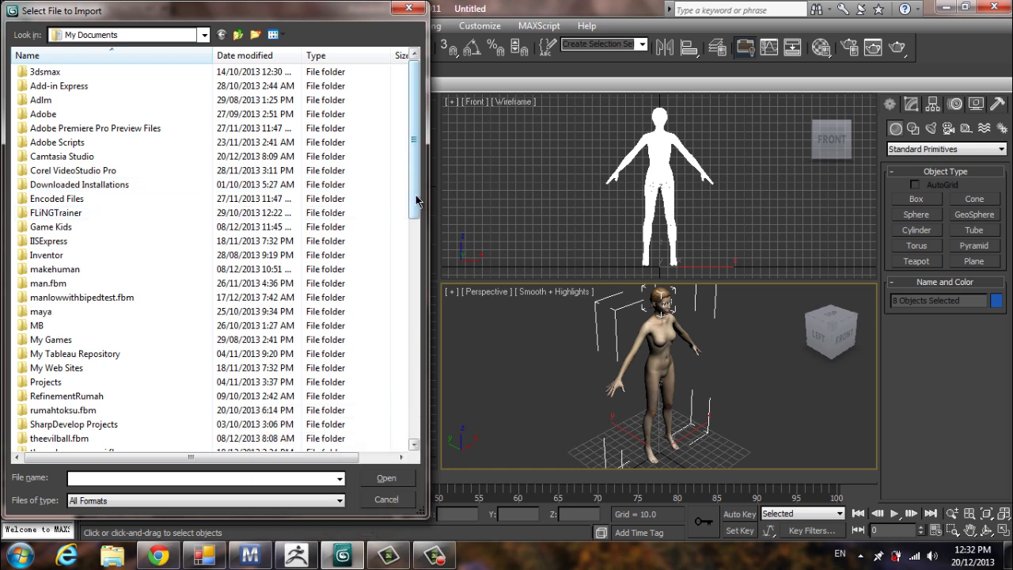
{"action": "type", "text": "l"}
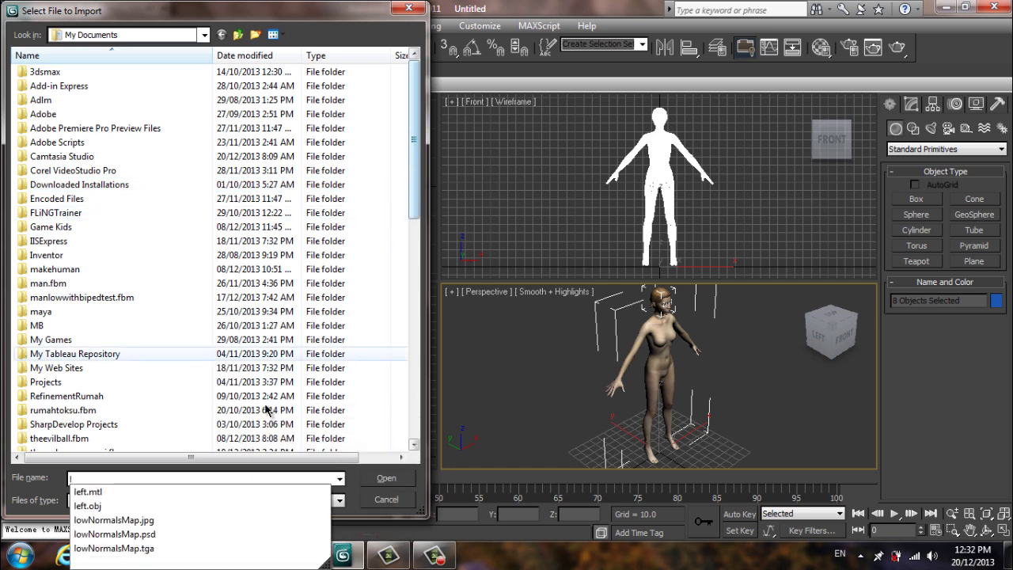
{"action": "left_click", "coordinate": [119, 511]}
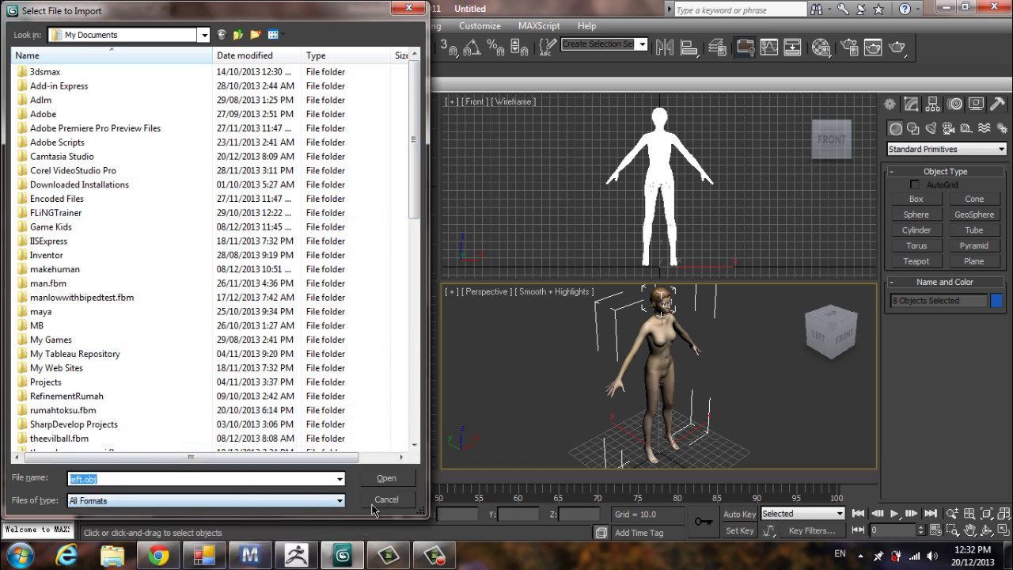
{"action": "left_click", "coordinate": [380, 479]}
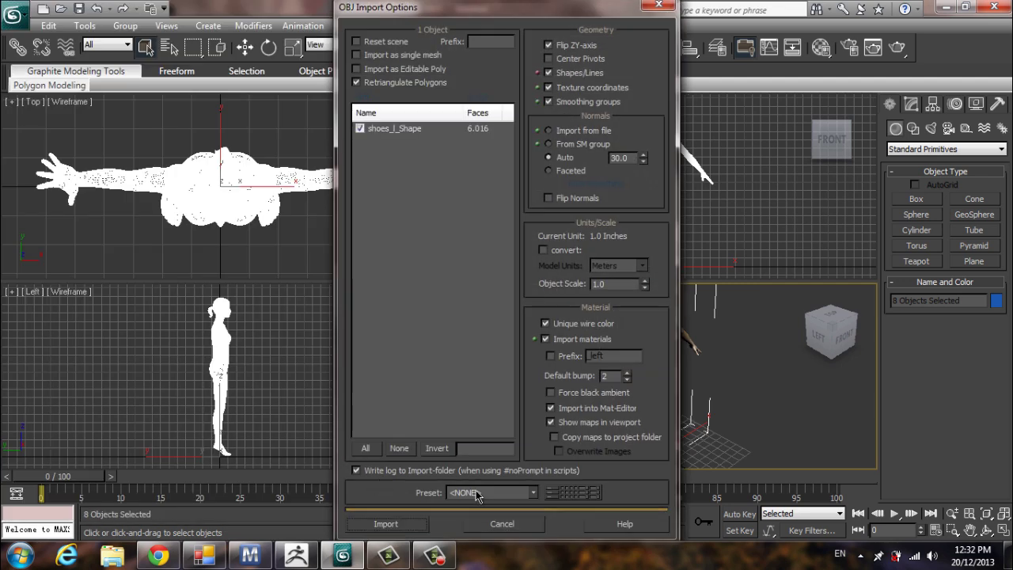
{"action": "left_click", "coordinate": [402, 529]}
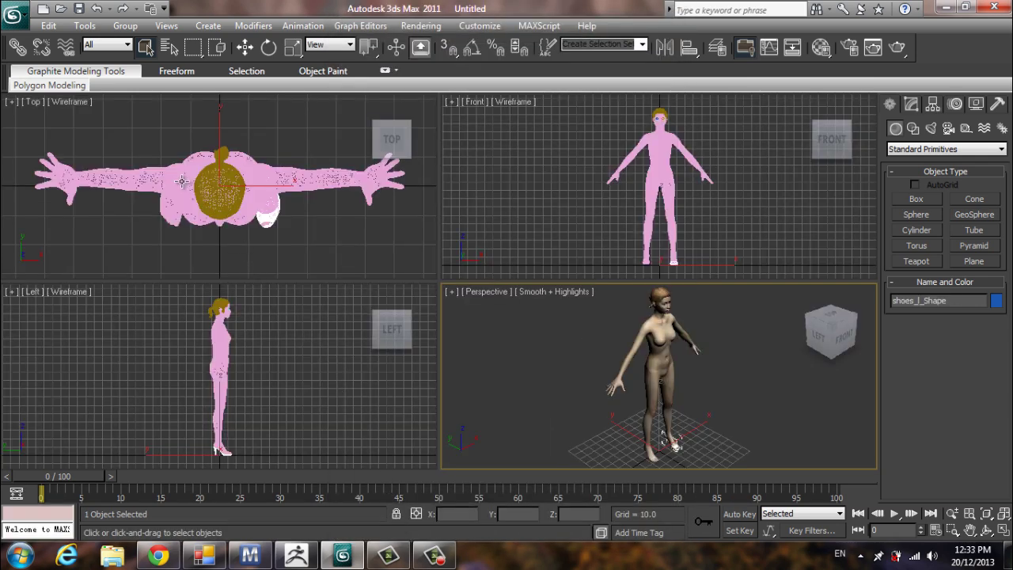
Step: Import right.obj from My Documents to add the right shoe, keeping the preset OBJ import options
{"action": "left_click", "coordinate": [16, 16]}
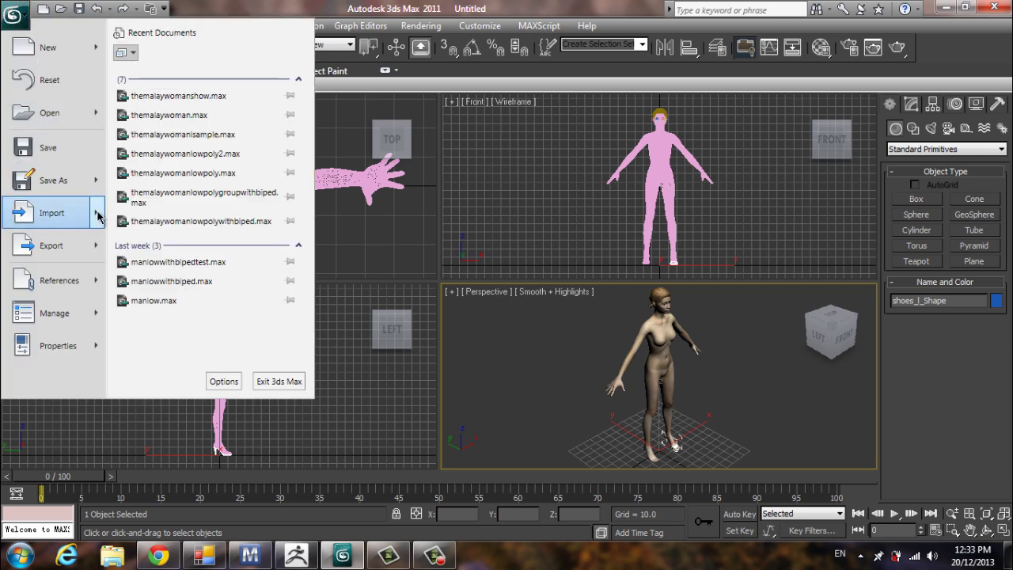
{"action": "mouse_move", "coordinate": [99, 215]}
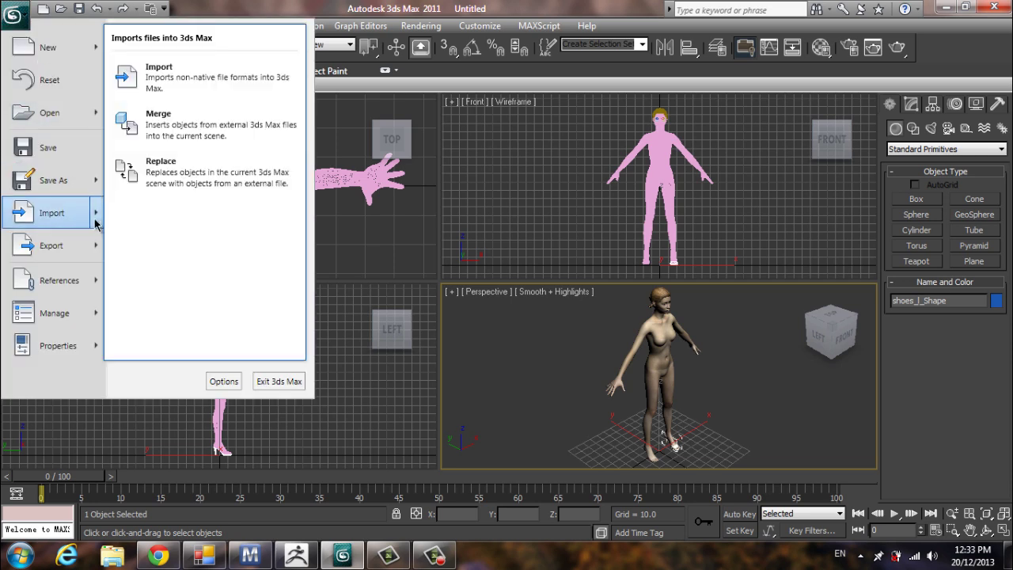
{"action": "left_click", "coordinate": [163, 93]}
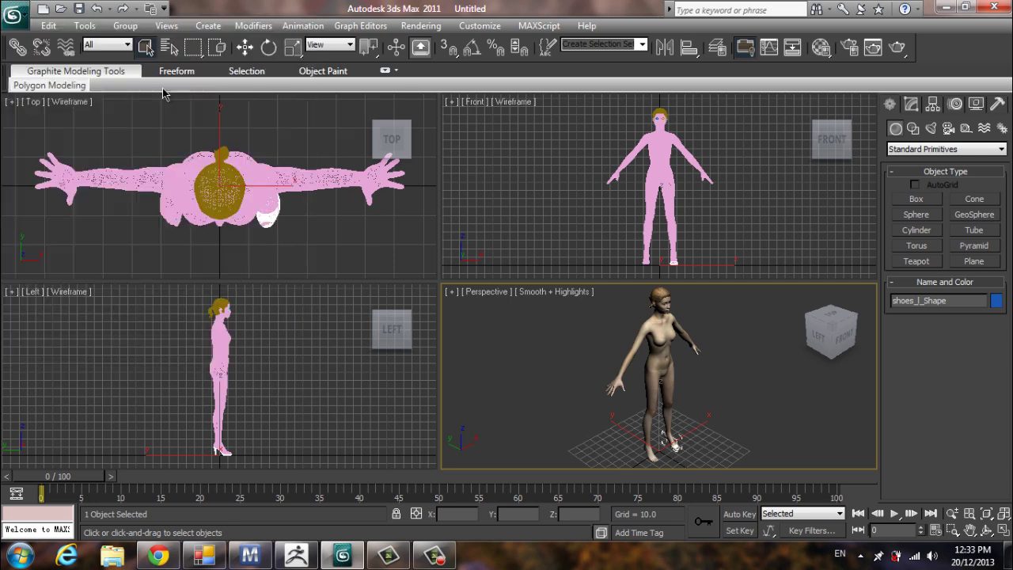
{"action": "type", "text": "r"}
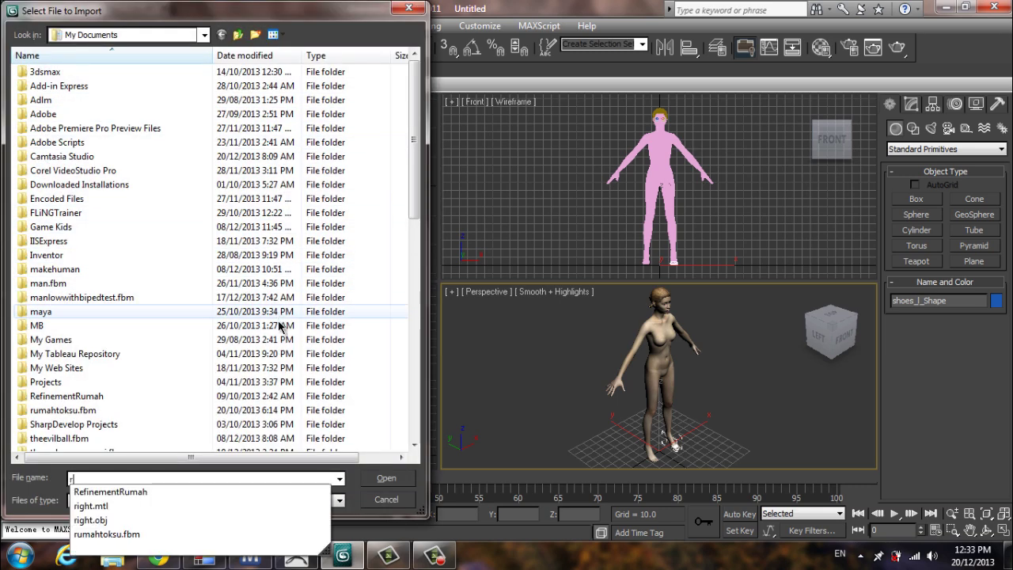
{"action": "left_click", "coordinate": [126, 520]}
{"action": "left_click", "coordinate": [380, 479]}
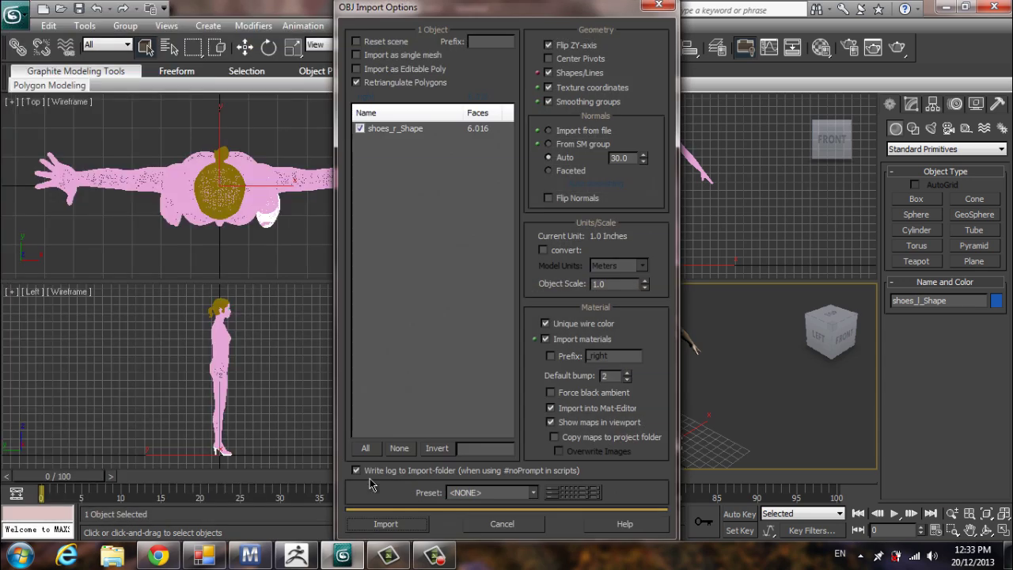
{"action": "left_click", "coordinate": [380, 526]}
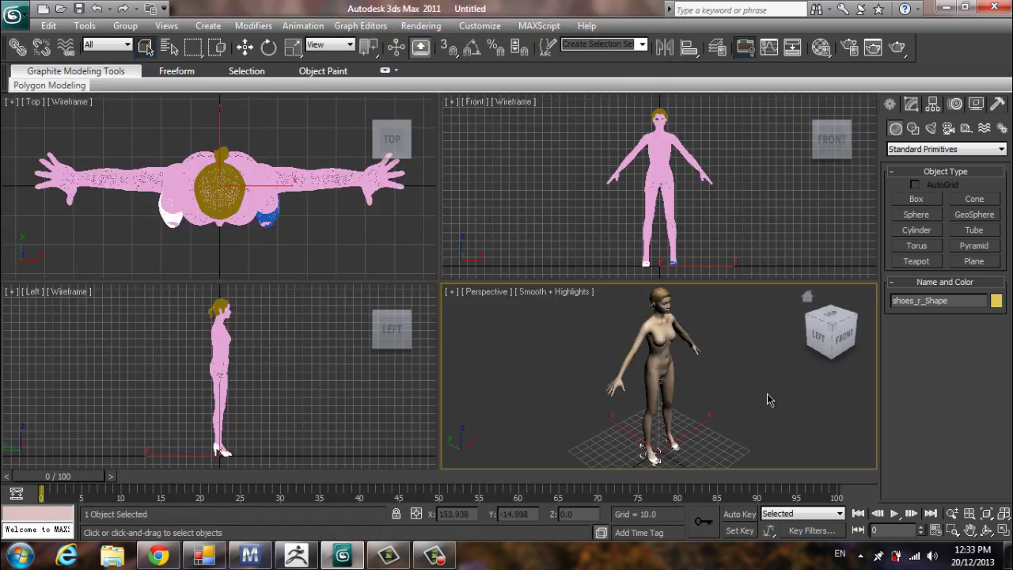
Step: Inspect the imported shoes in the Perspective view, then view the whole character from the front
{"action": "scroll", "coordinate": [791, 322], "scroll_direction": "up", "scroll_amount": 5}
{"action": "middle_click_drag", "start_coordinate": [791, 321], "coordinate": [714, 325]}
{"action": "scroll", "coordinate": [714, 325], "scroll_direction": "down", "scroll_amount": 8}
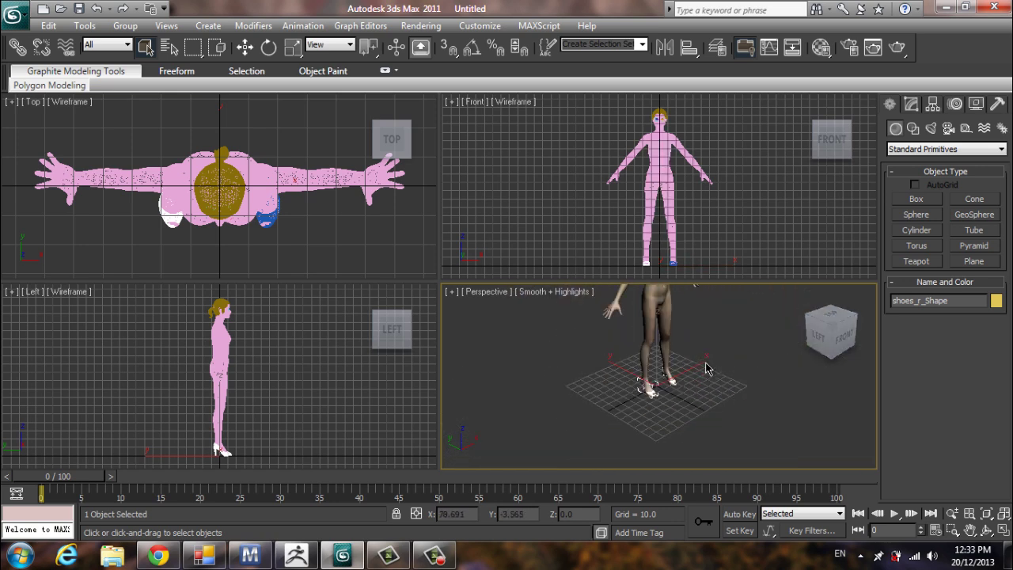
{"action": "scroll", "coordinate": [712, 368], "scroll_direction": "up", "scroll_amount": 2}
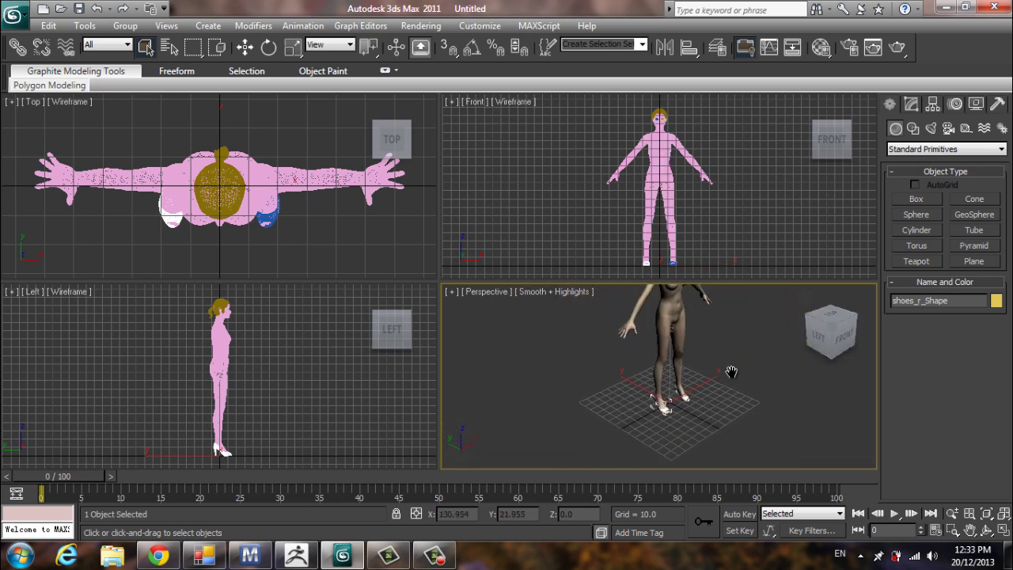
{"action": "left_click", "coordinate": [846, 338]}
{"action": "middle_click_drag", "start_coordinate": [767, 362], "coordinate": [753, 346]}
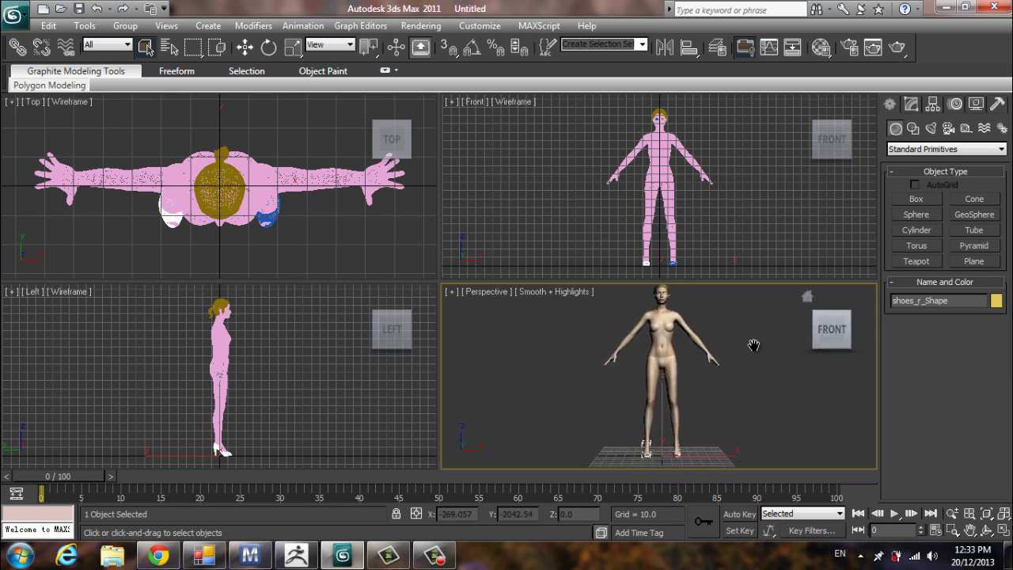
Step: Export the whole scene to My Documents as an FBX file named thecharacter, keeping the preset export options with Embed Media enabled
{"action": "left_click", "coordinate": [14, 14]}
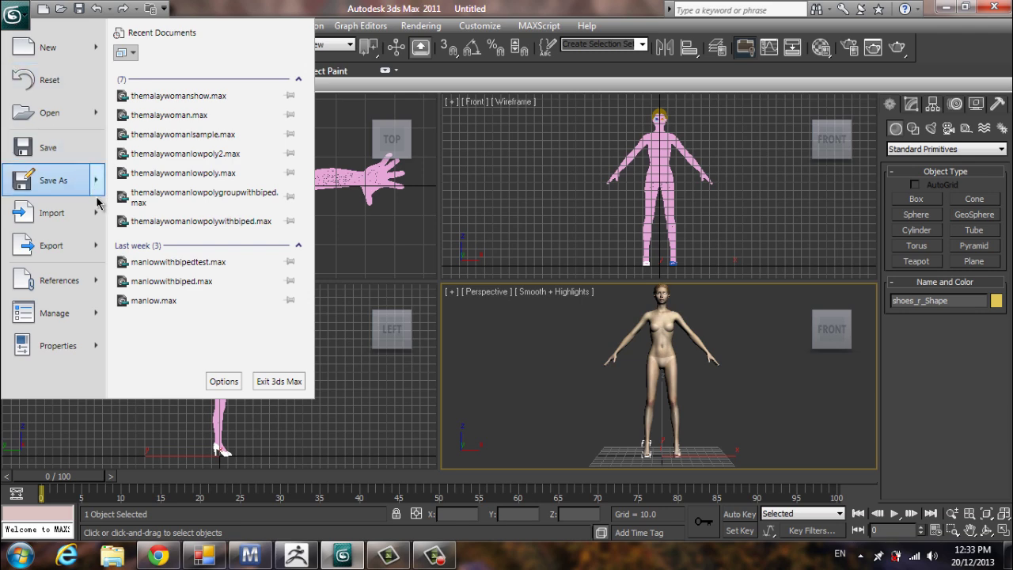
{"action": "mouse_move", "coordinate": [102, 237]}
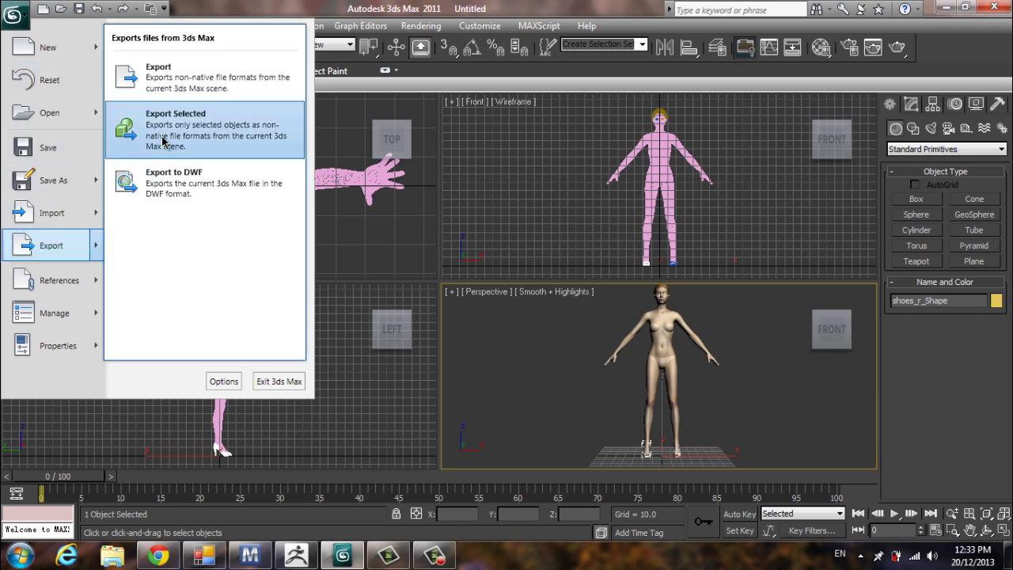
{"action": "left_click", "coordinate": [178, 90]}
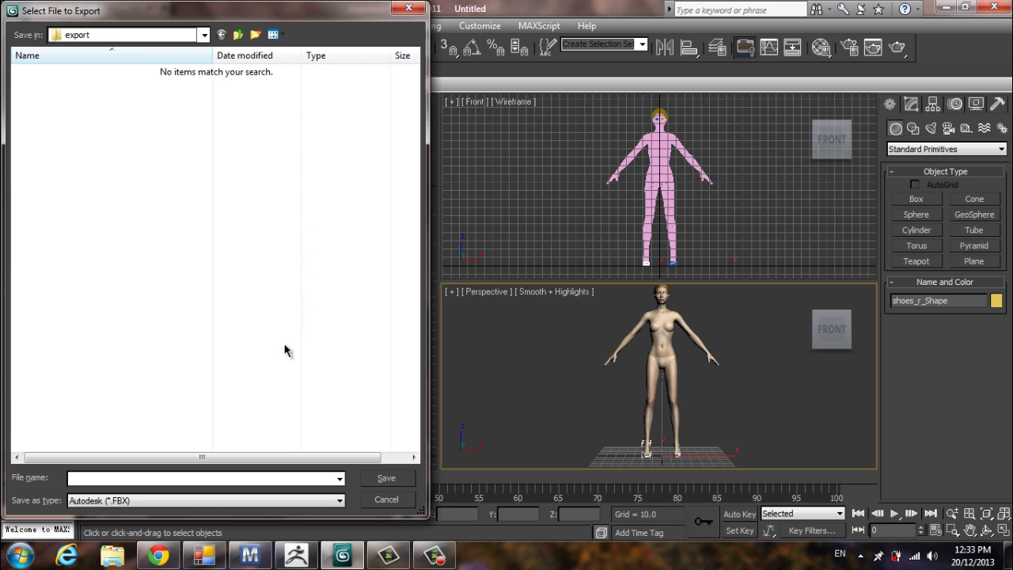
{"action": "left_click", "coordinate": [239, 35]}
{"action": "left_click", "coordinate": [239, 37]}
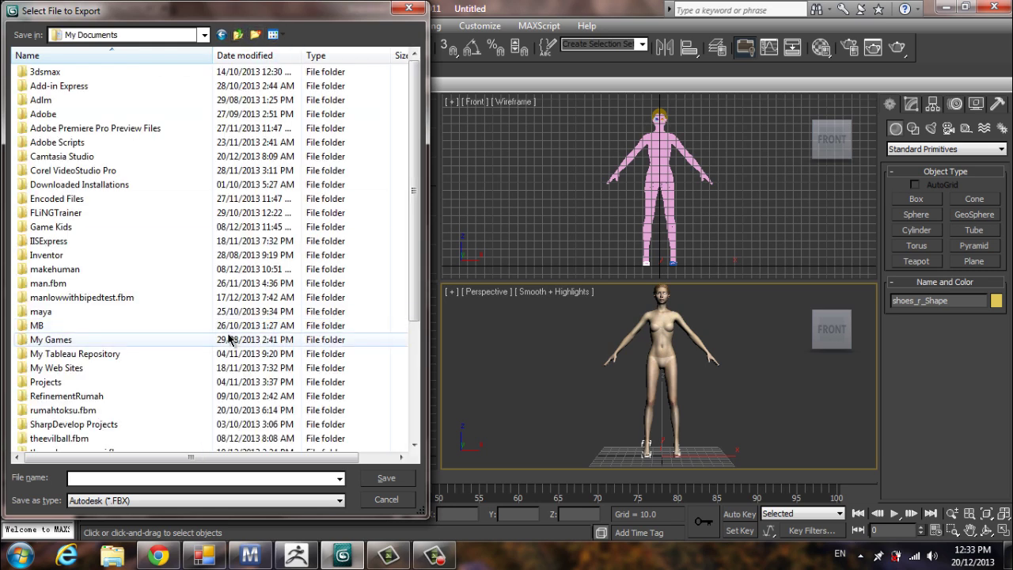
{"action": "type", "text": "thecharacter"}
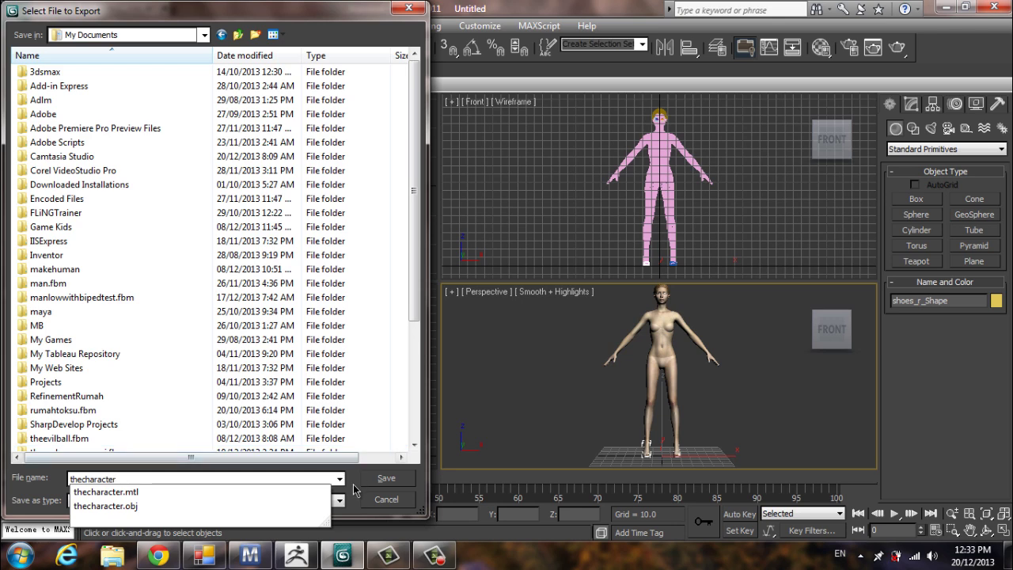
{"action": "left_click", "coordinate": [377, 483]}
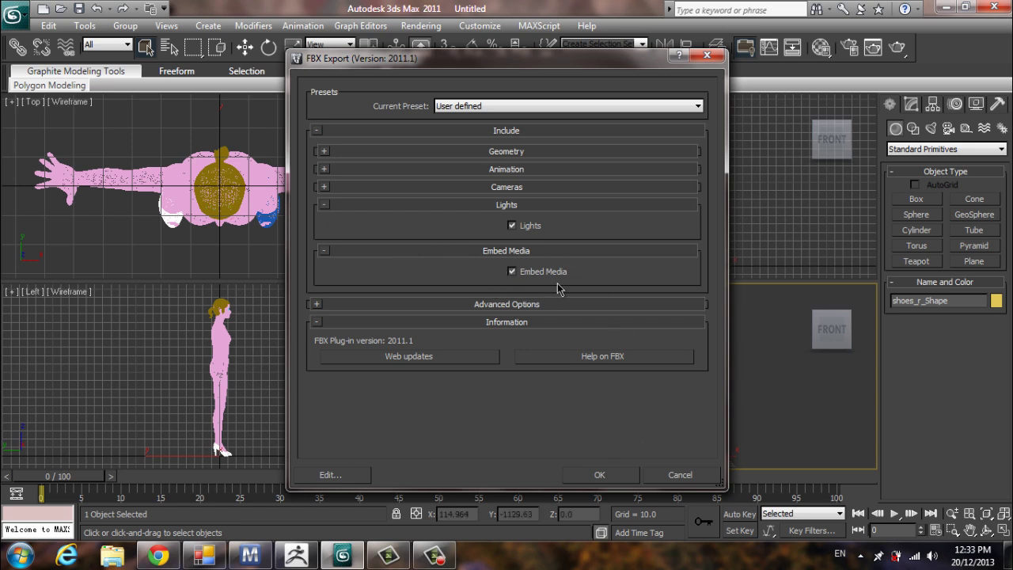
{"action": "left_click", "coordinate": [616, 480]}
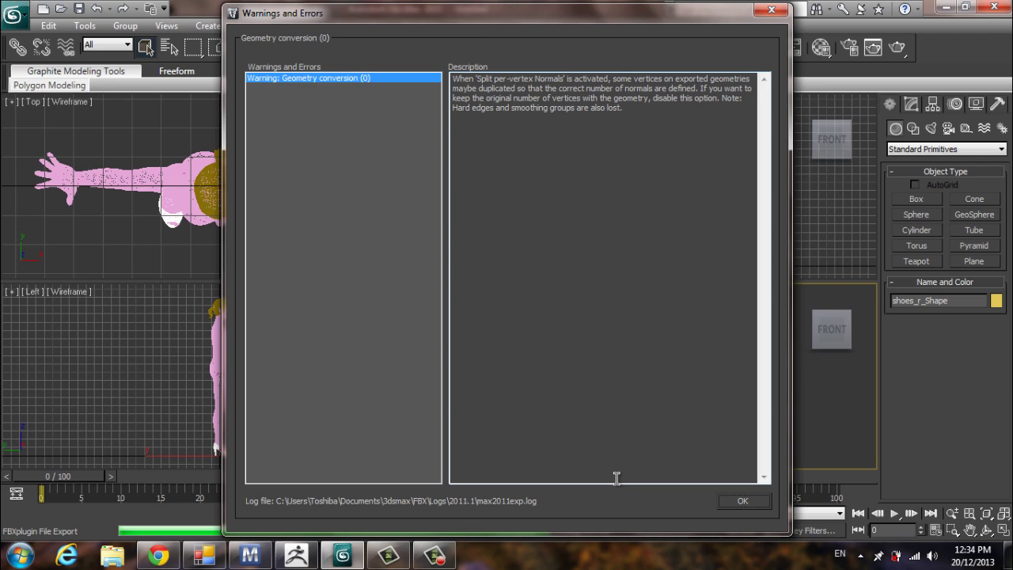
{"action": "left_click", "coordinate": [723, 500]}
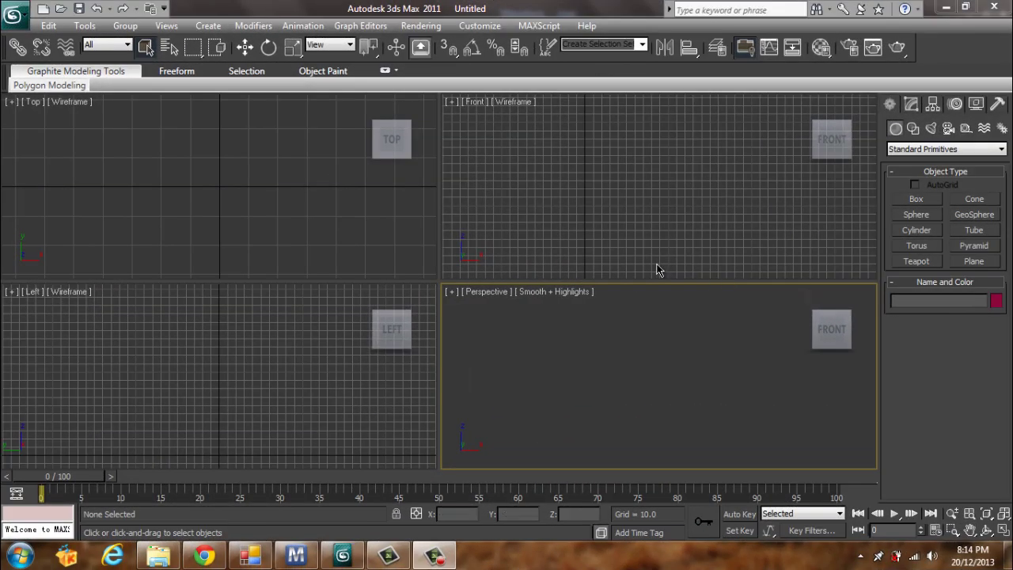
Step: Import the thecharacter FBX file from My Documents into the empty scene, using the Autodesk Media & Entertainment preset
{"action": "left_click", "coordinate": [21, 16]}
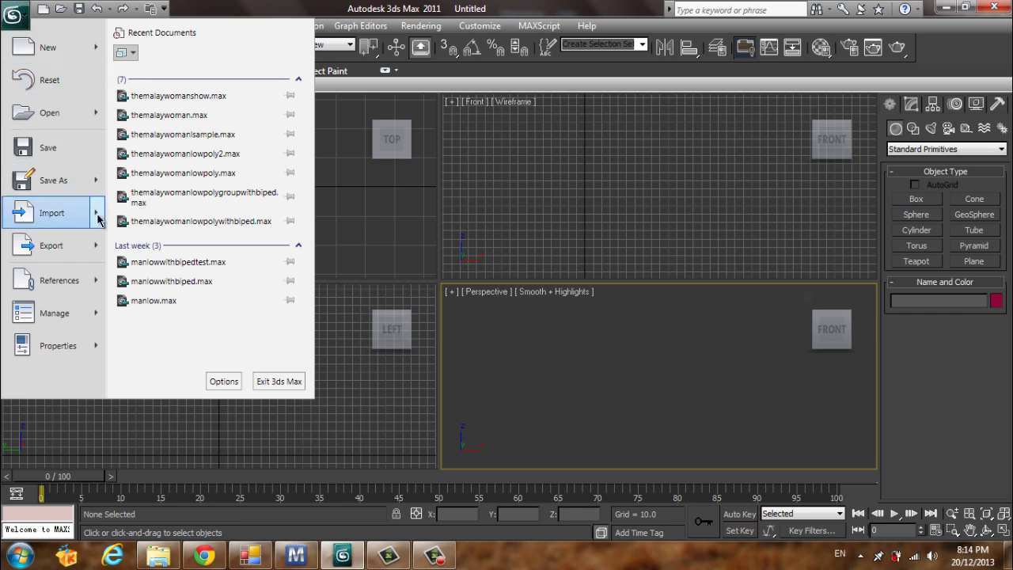
{"action": "mouse_move", "coordinate": [99, 213]}
{"action": "left_click", "coordinate": [147, 77]}
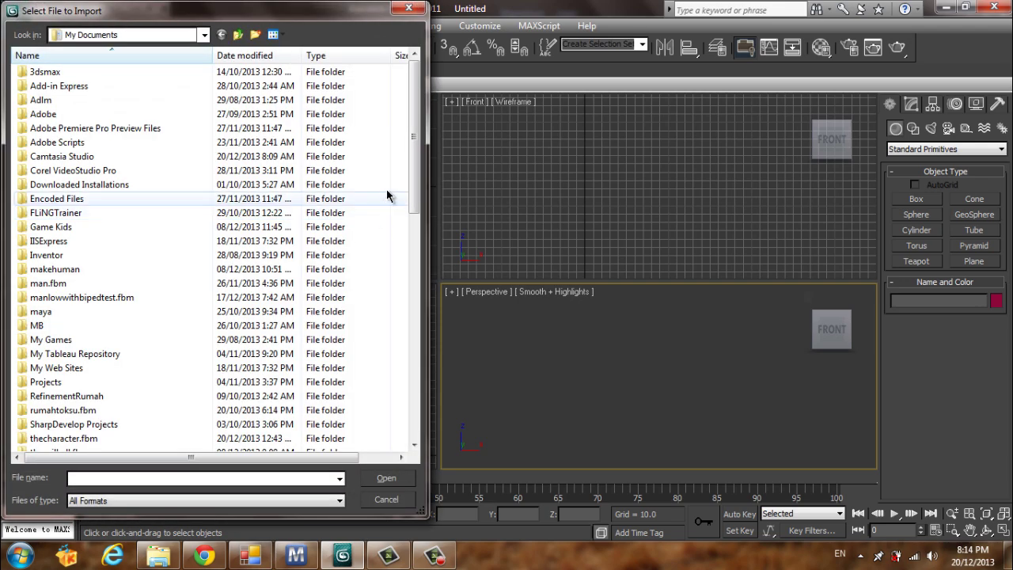
{"action": "left_click_drag", "start_coordinate": [410, 197], "coordinate": [421, 406]}
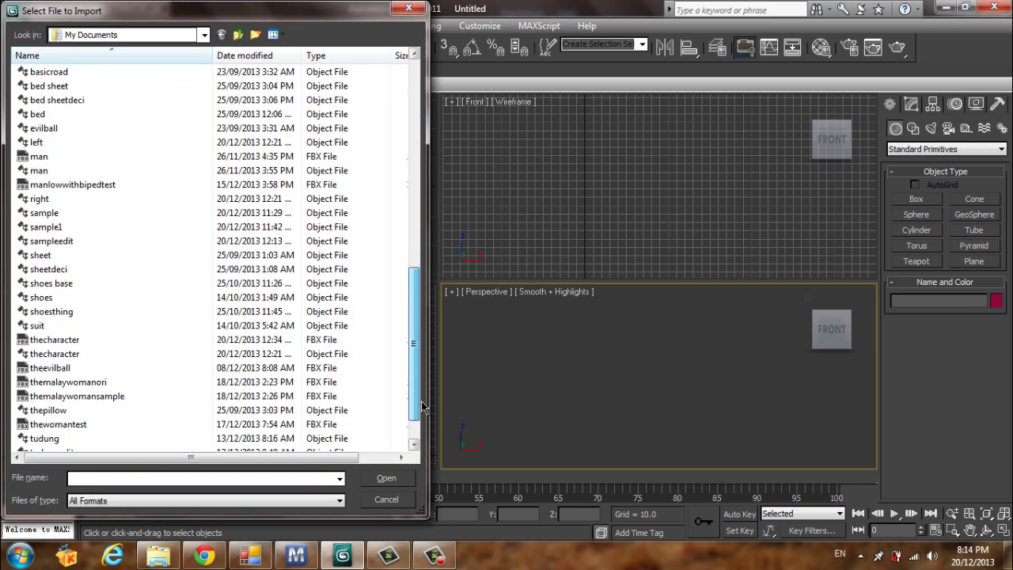
{"action": "double_click", "coordinate": [56, 340]}
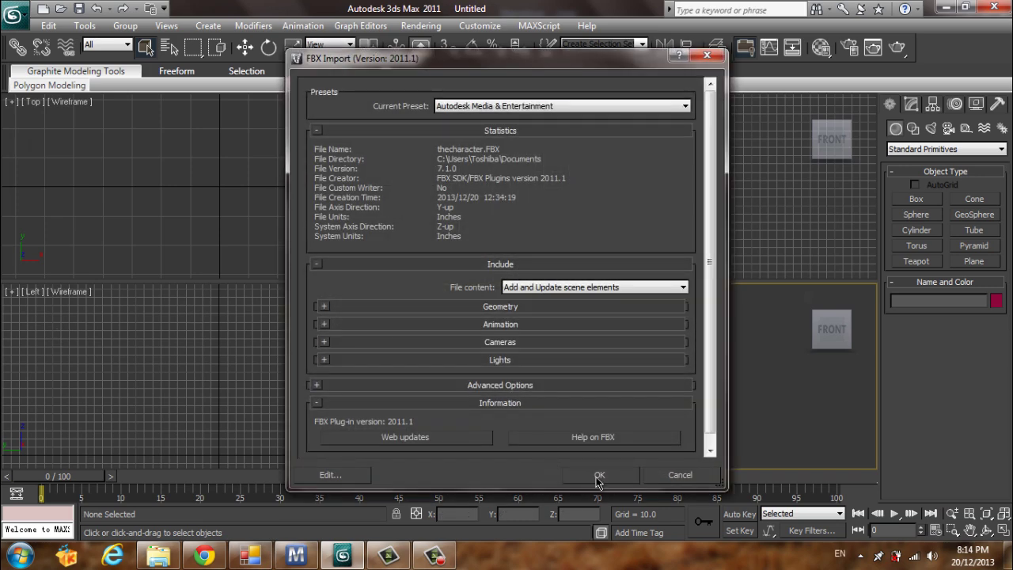
{"action": "left_click", "coordinate": [598, 537]}
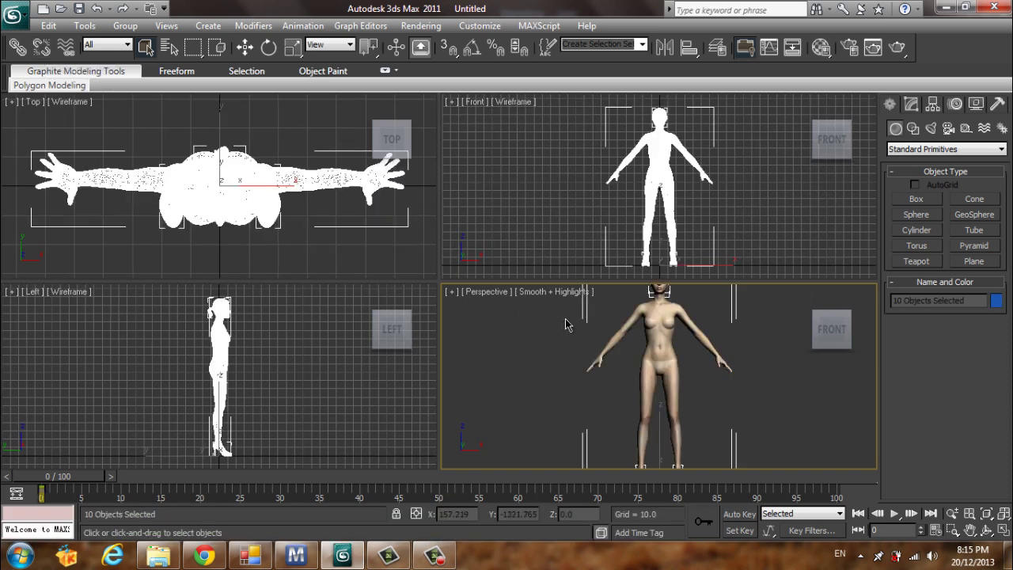
{"action": "scroll", "coordinate": [590, 364], "scroll_direction": "up", "scroll_amount": 5}
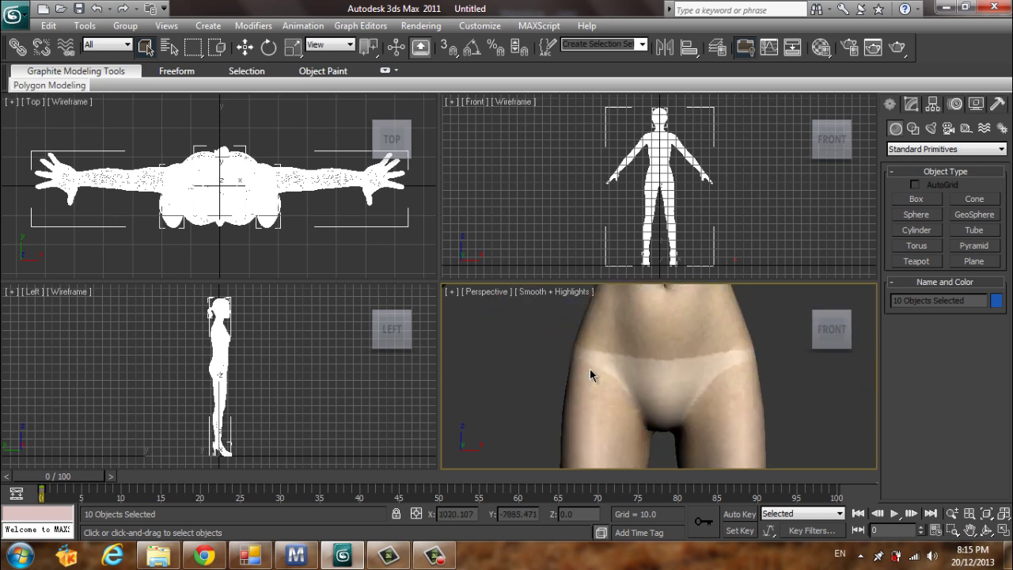
{"action": "scroll", "coordinate": [589, 374], "scroll_direction": "down", "scroll_amount": 5}
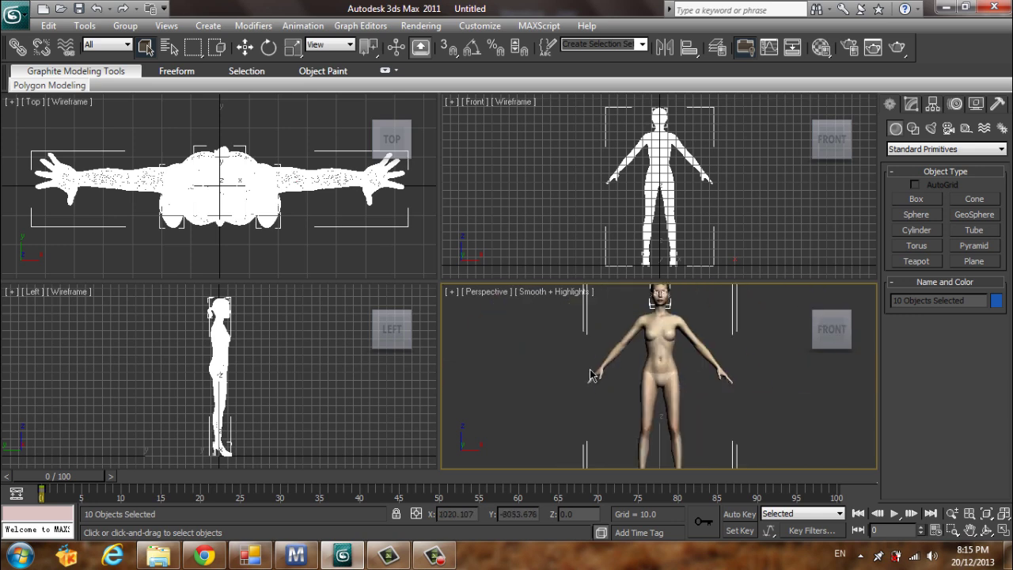
Step: Import the sample OBJ file from My Documents to add the dress, keeping the preset OBJ import options
{"action": "left_click", "coordinate": [11, 17]}
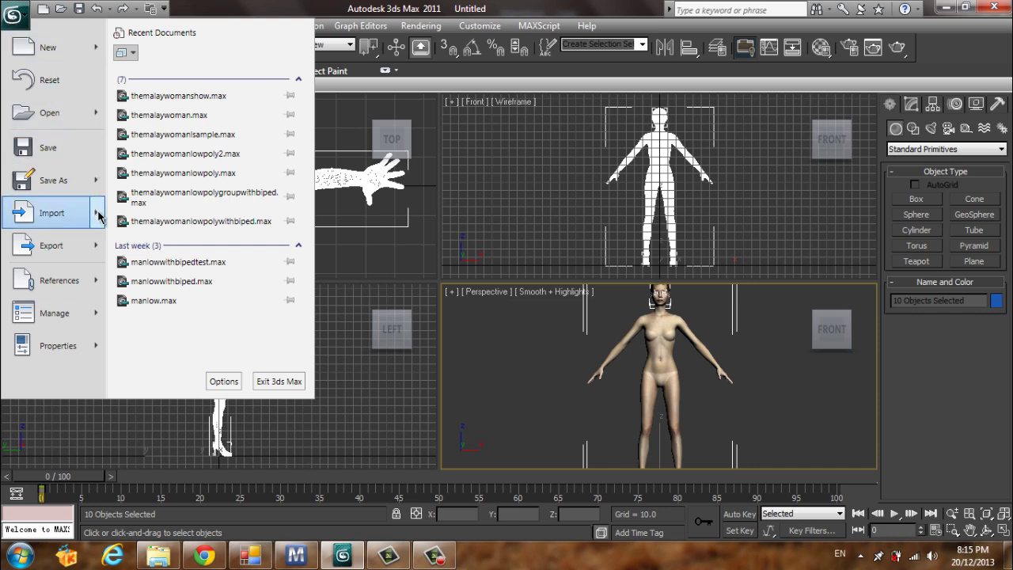
{"action": "mouse_move", "coordinate": [98, 216]}
{"action": "left_click", "coordinate": [162, 71]}
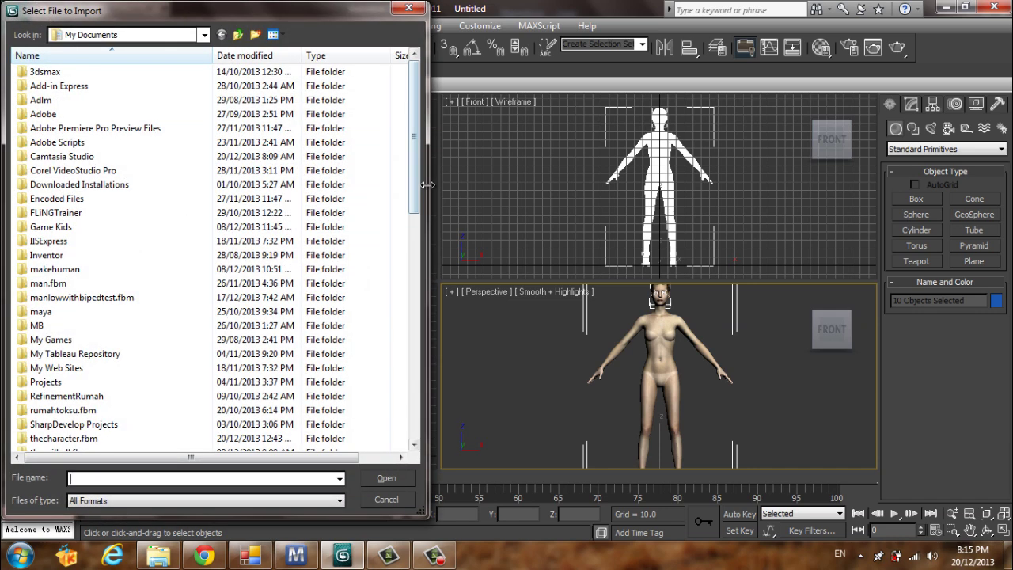
{"action": "left_click_drag", "start_coordinate": [415, 187], "coordinate": [427, 389]}
{"action": "double_click", "coordinate": [109, 227]}
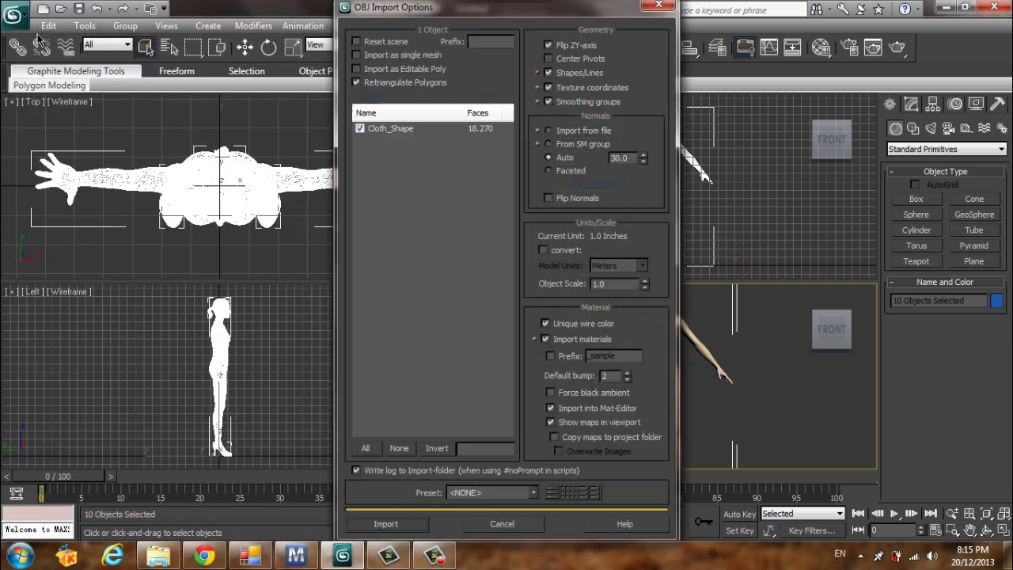
{"action": "left_click", "coordinate": [380, 522]}
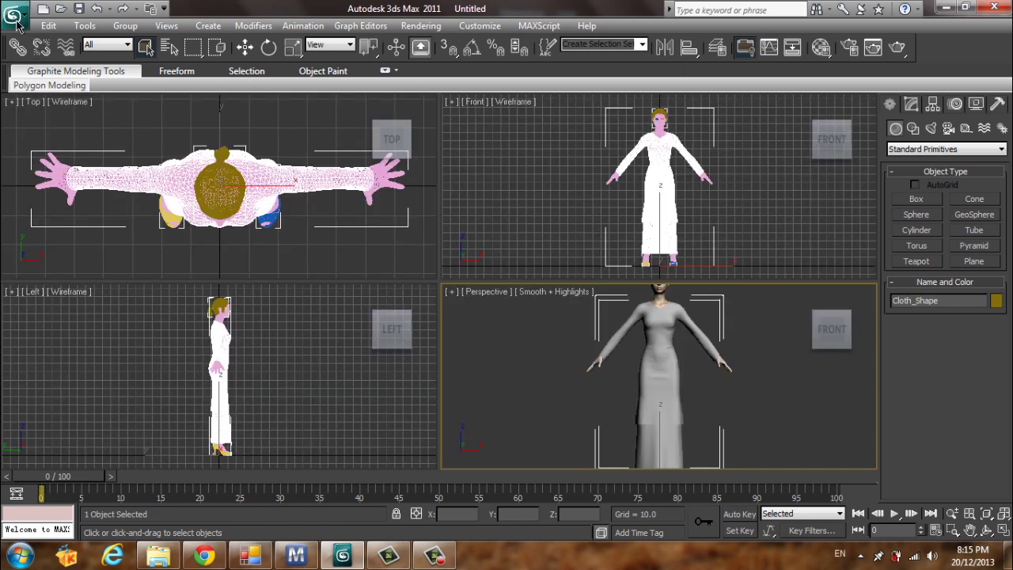
Step: Import the sampleedit OBJ file from My Documents to add the headscarf, keeping the preset OBJ import options
{"action": "left_click", "coordinate": [18, 13]}
{"action": "mouse_move", "coordinate": [99, 219]}
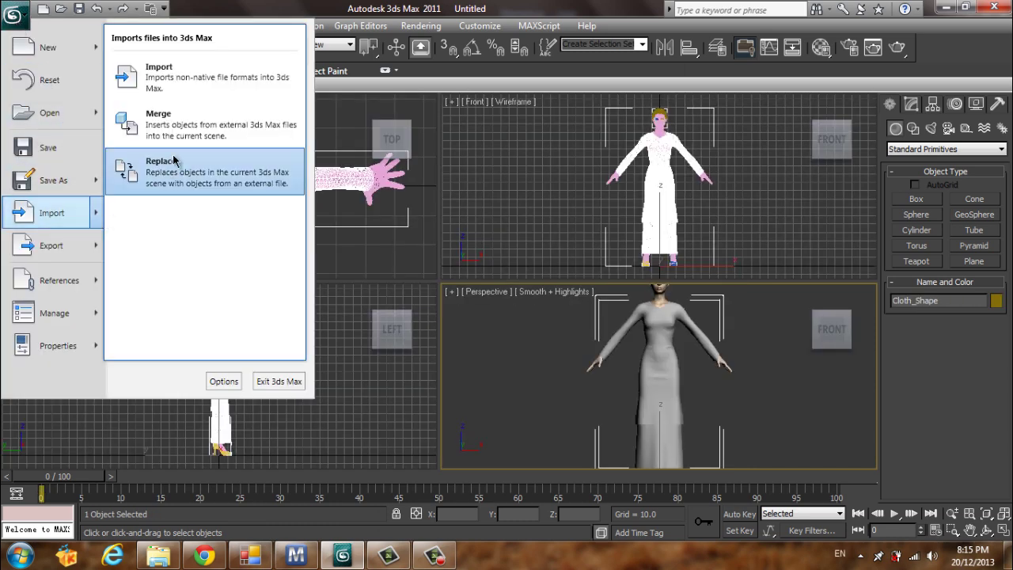
{"action": "left_click", "coordinate": [194, 96]}
{"action": "left_click_drag", "start_coordinate": [413, 198], "coordinate": [424, 395]}
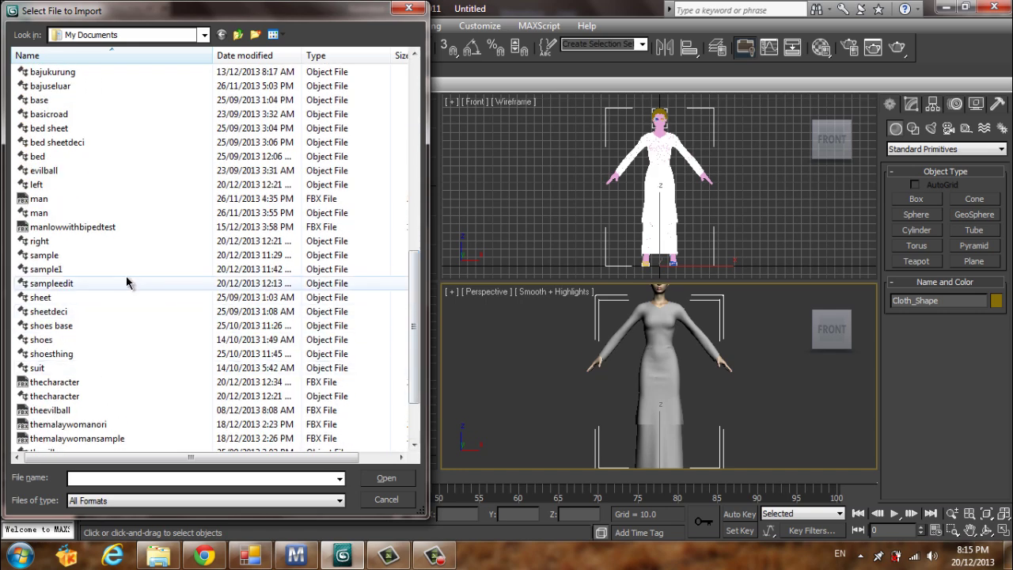
{"action": "double_click", "coordinate": [117, 287]}
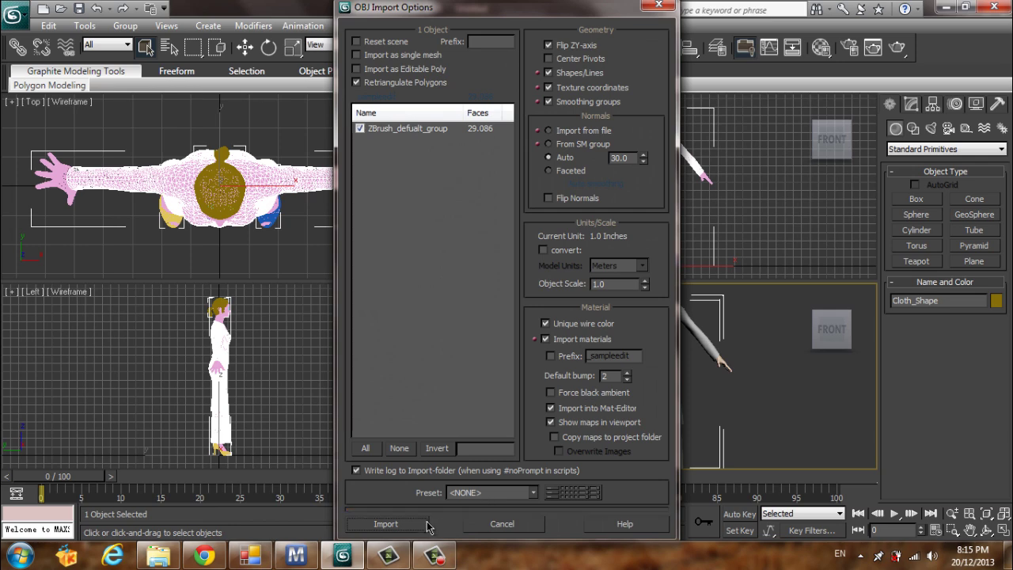
{"action": "left_click", "coordinate": [428, 526]}
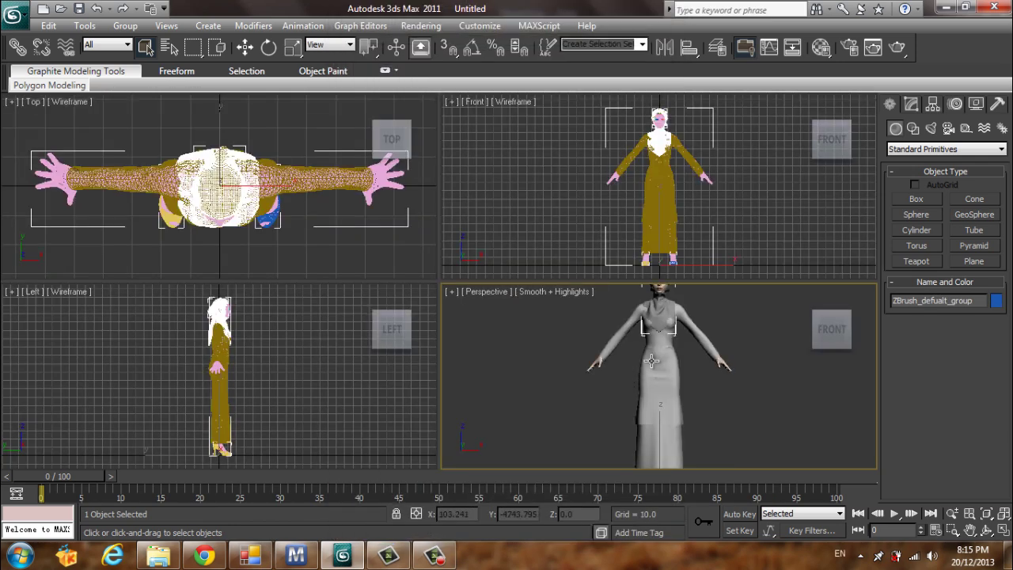
Step: Widen the headscarf by scaling it along the X axis to about 119 percent so it covers the dress shoulders
{"action": "middle_click_drag", "start_coordinate": [655, 364], "coordinate": [632, 414]}
{"action": "scroll", "coordinate": [655, 373], "scroll_direction": "up", "scroll_amount": 5}
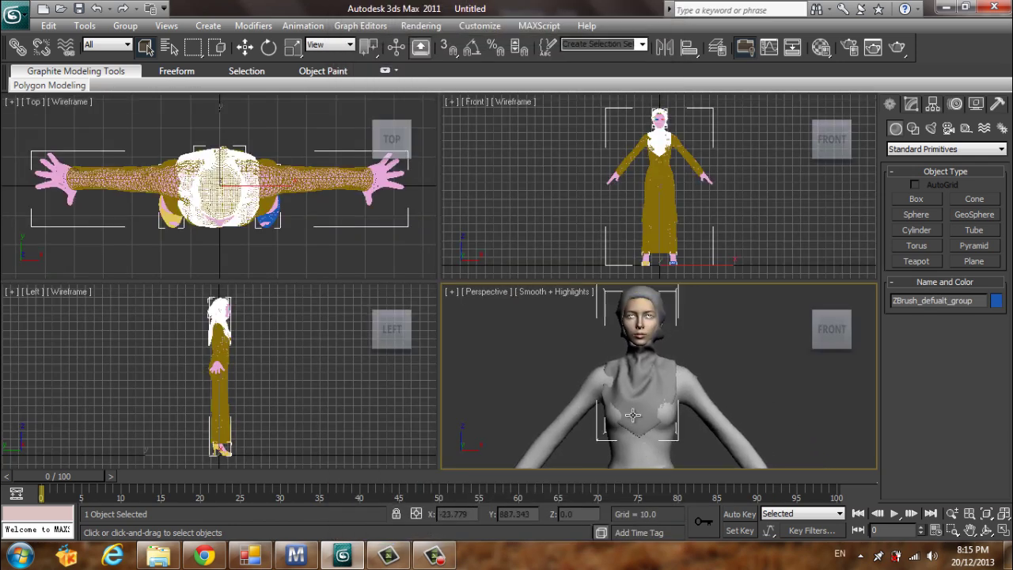
{"action": "left_click", "coordinate": [293, 49]}
{"action": "right_click", "coordinate": [486, 211]}
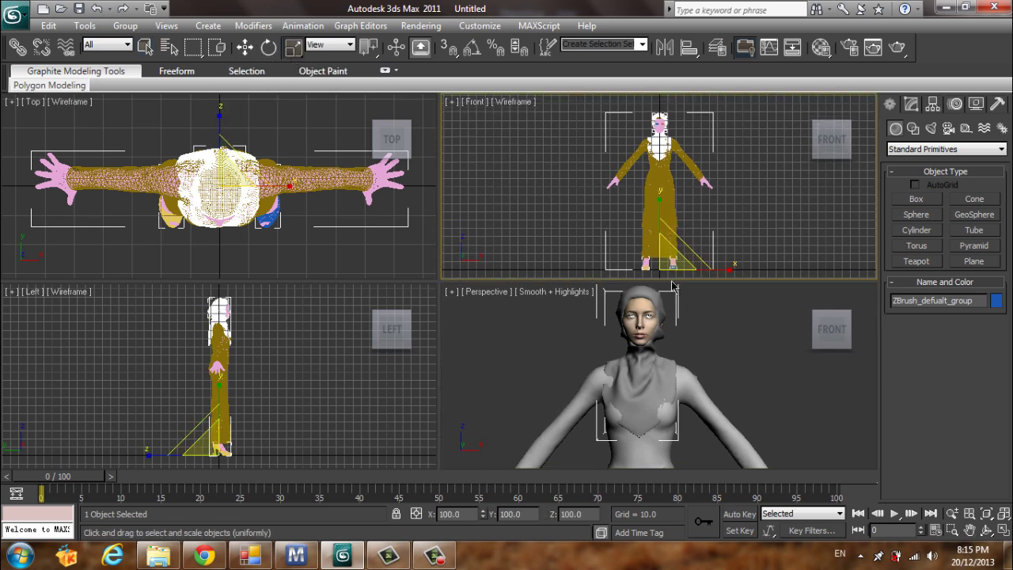
{"action": "right_click", "coordinate": [323, 205]}
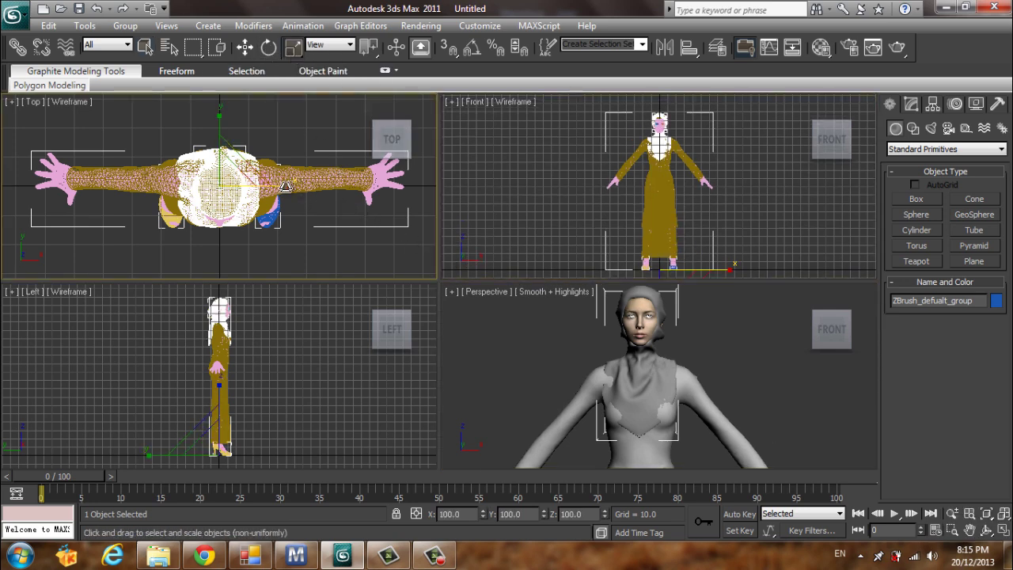
{"action": "left_click_drag", "start_coordinate": [285, 187], "coordinate": [295, 190]}
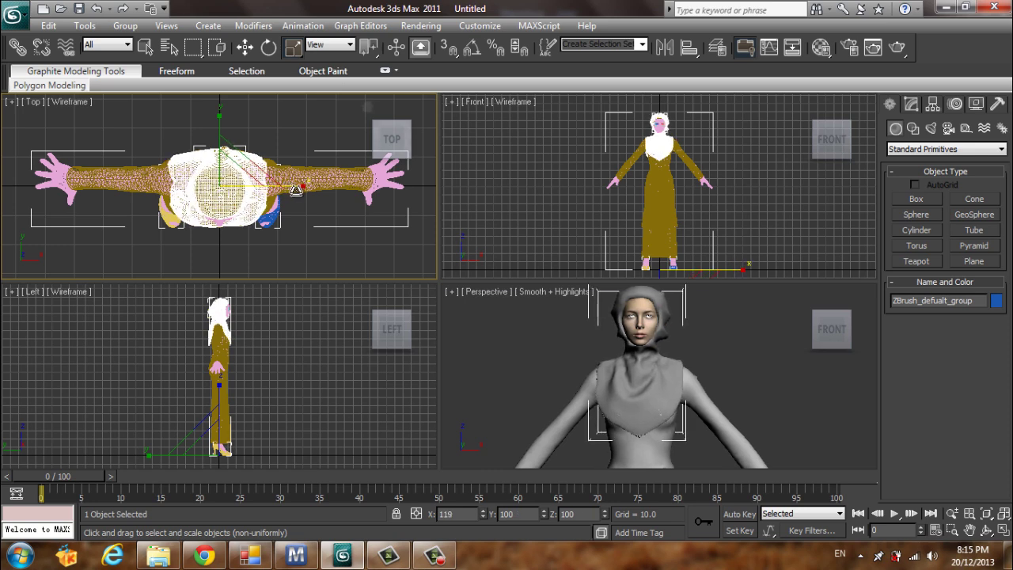
{"action": "right_click", "coordinate": [710, 355]}
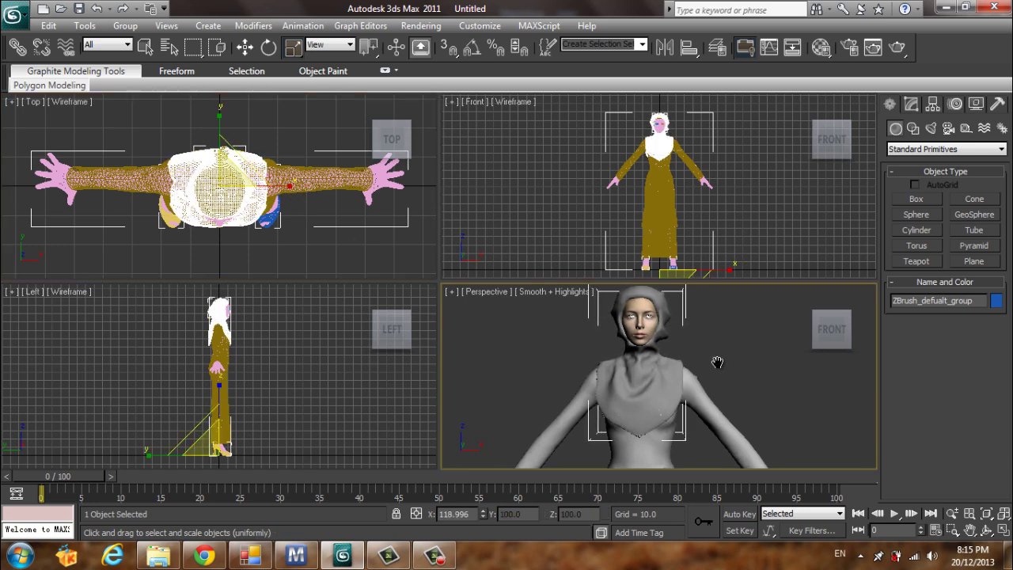
{"action": "scroll", "coordinate": [713, 372], "scroll_direction": "up", "scroll_amount": 3}
{"action": "scroll", "coordinate": [710, 379], "scroll_direction": "down", "scroll_amount": 5}
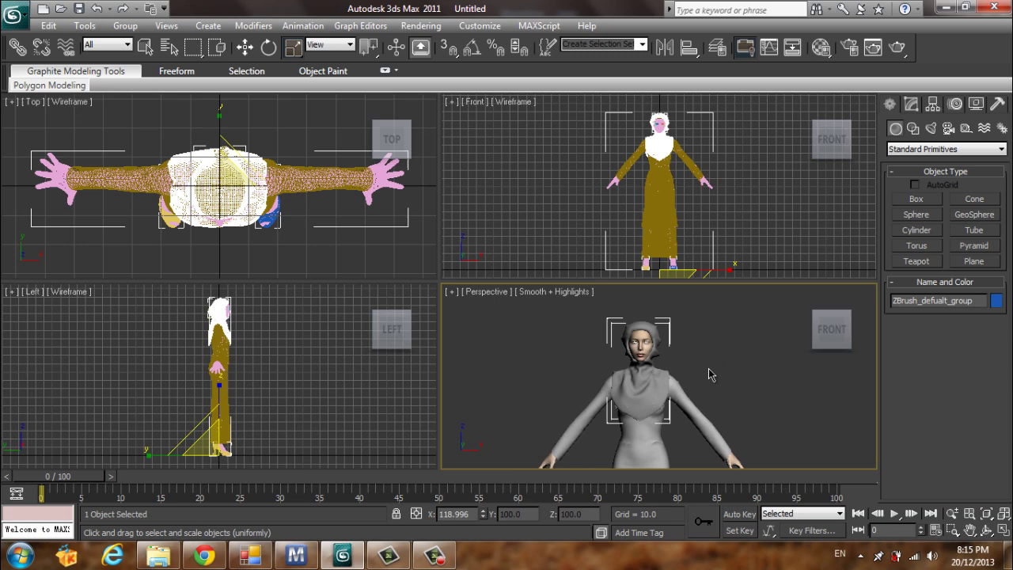
Step: Select the character with all its shoes and garments, and check the polygon count with the Polygon Counter utility
{"action": "right_click", "coordinate": [724, 227]}
{"action": "scroll", "coordinate": [720, 220], "scroll_direction": "down", "scroll_amount": 3}
{"action": "scroll", "coordinate": [720, 220], "scroll_direction": "up", "scroll_amount": 3}
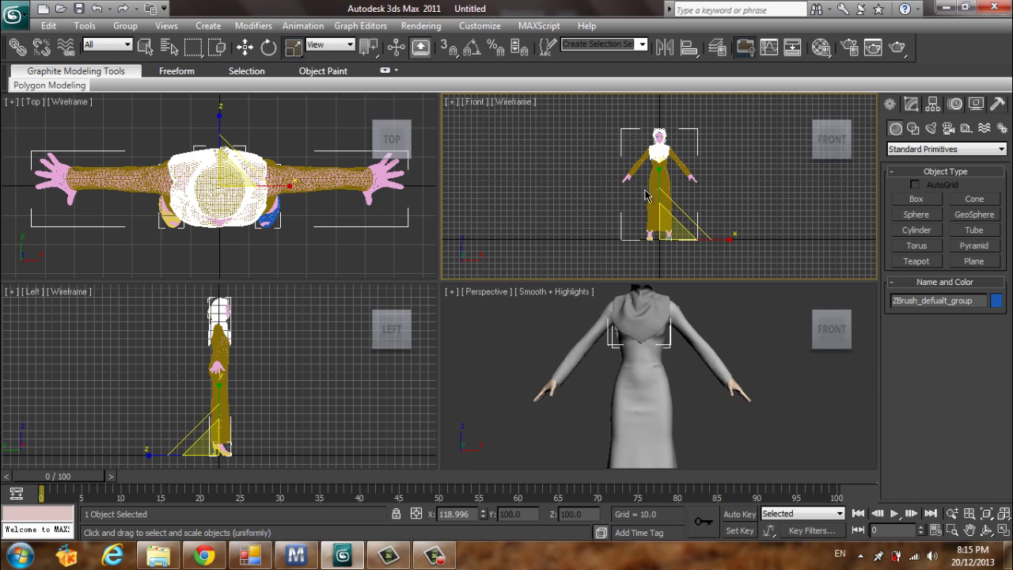
{"action": "middle_click_drag", "start_coordinate": [645, 195], "coordinate": [611, 201]}
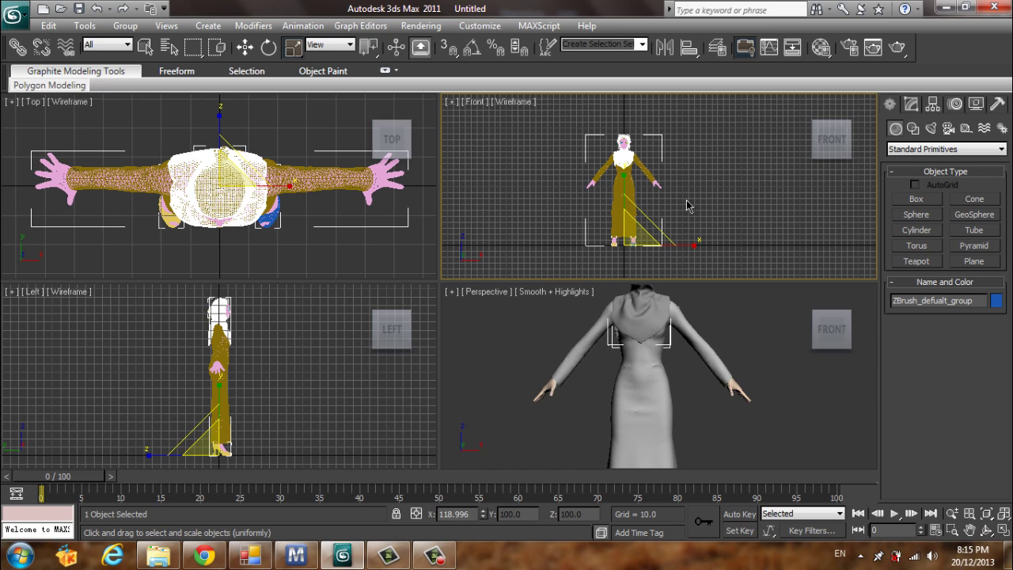
{"action": "left_click_drag", "start_coordinate": [570, 131], "coordinate": [736, 277]}
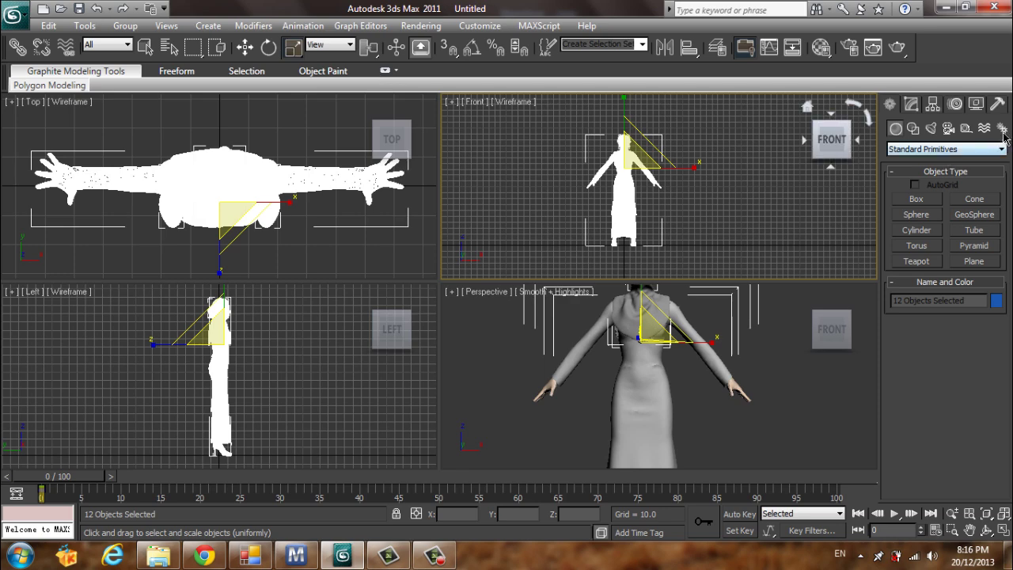
{"action": "left_click", "coordinate": [998, 105]}
{"action": "left_click", "coordinate": [911, 164]}
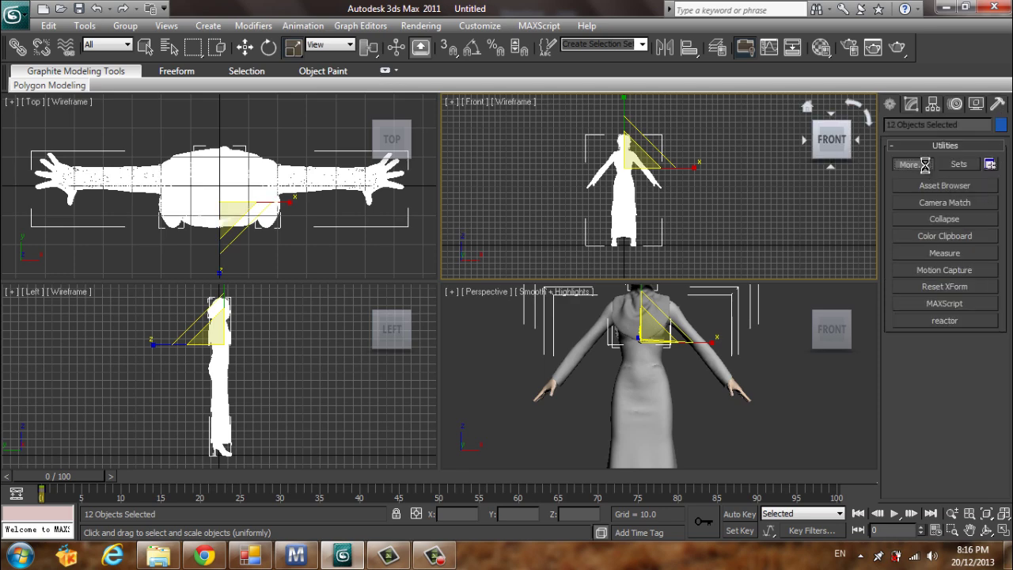
{"action": "left_click_drag", "start_coordinate": [601, 248], "coordinate": [609, 308]}
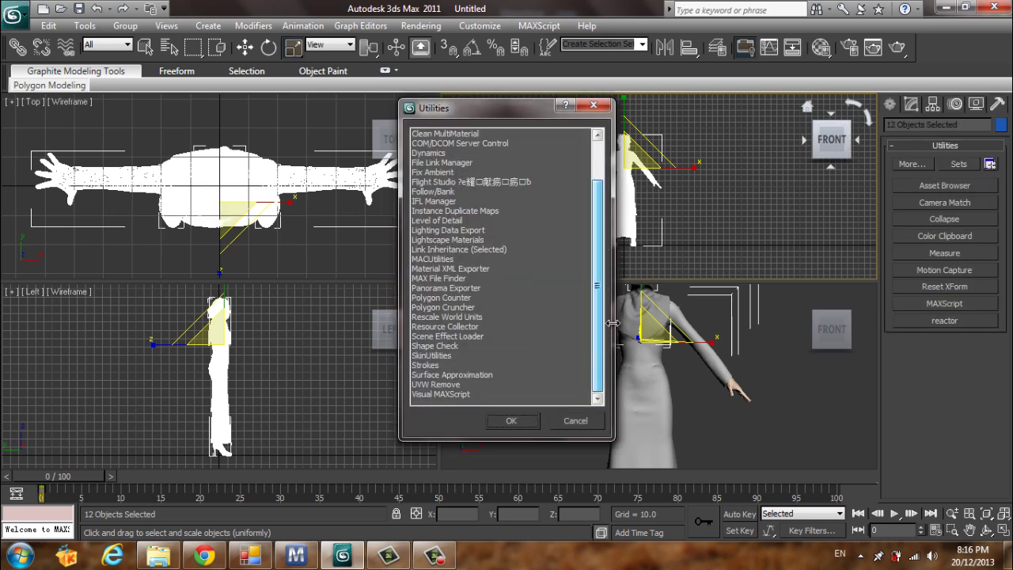
{"action": "double_click", "coordinate": [462, 299]}
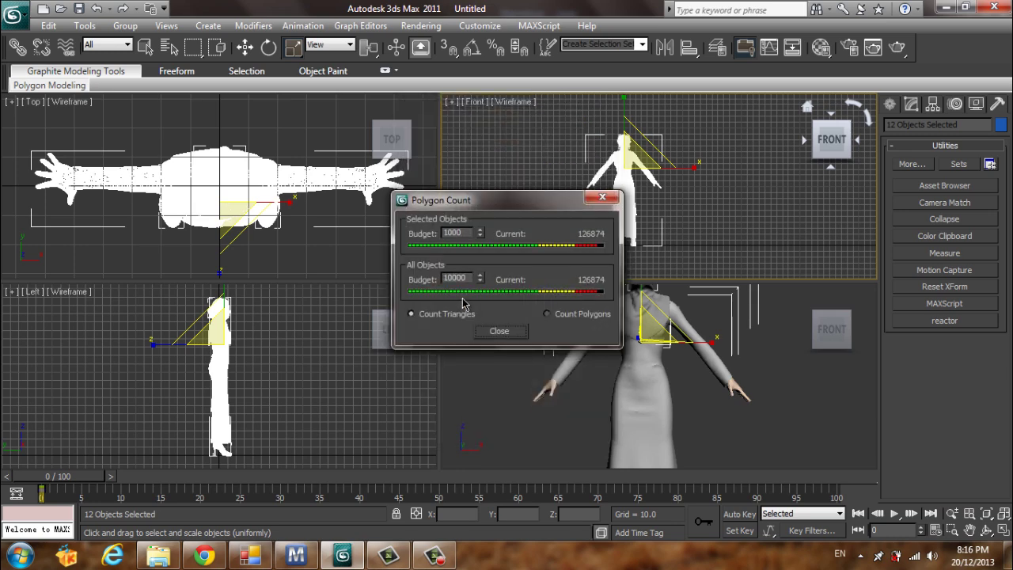
Step: Close the polygon count and duplicate the whole dressed character along X as one Copy beside the original
{"action": "left_click", "coordinate": [509, 333]}
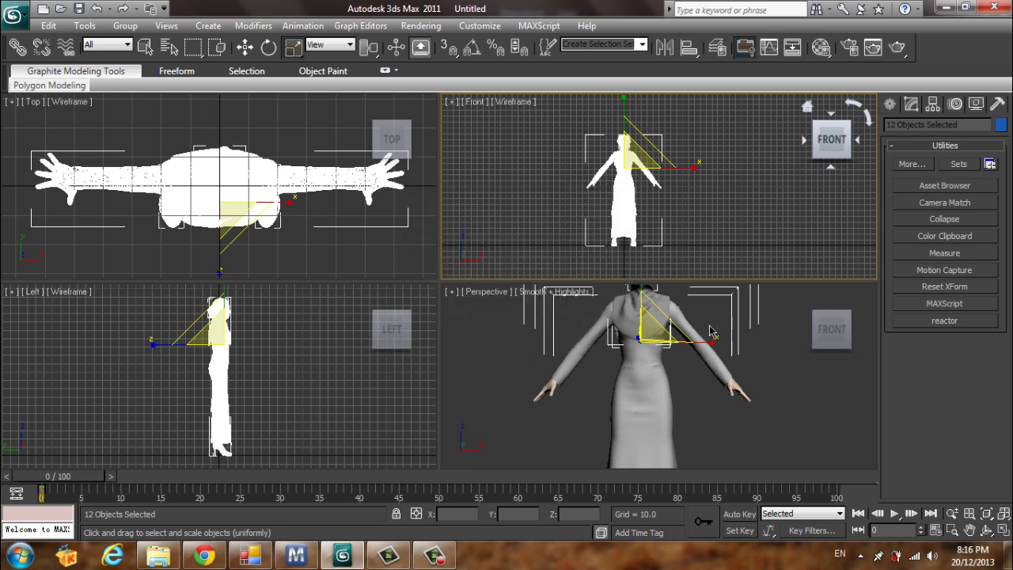
{"action": "left_click", "coordinate": [245, 46]}
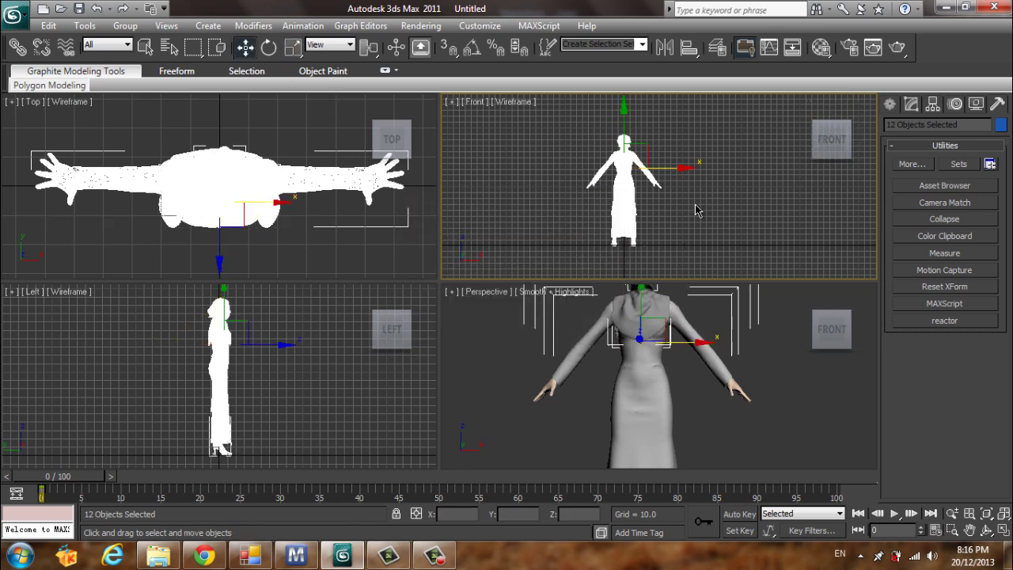
{"action": "middle_click_drag", "start_coordinate": [713, 213], "coordinate": [688, 210]}
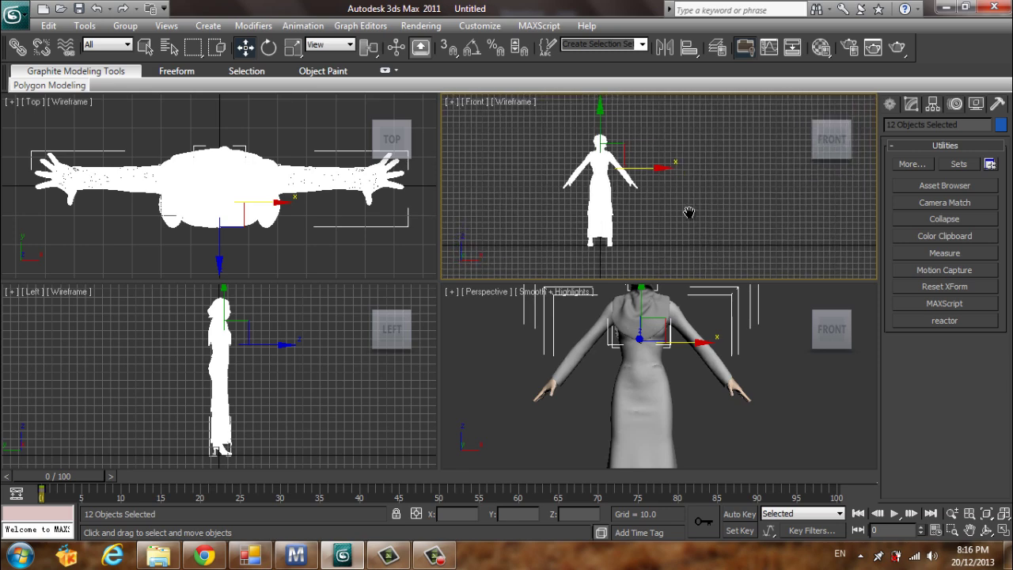
{"action": "mouse_move", "coordinate": [661, 168]}
{"action": "left_mouse_down", "text": "shift"}
{"action": "mouse_move", "coordinate": [740, 172]}
{"action": "mouse_move", "coordinate": [772, 192]}
{"action": "left_mouse_up", "text": "shift"}
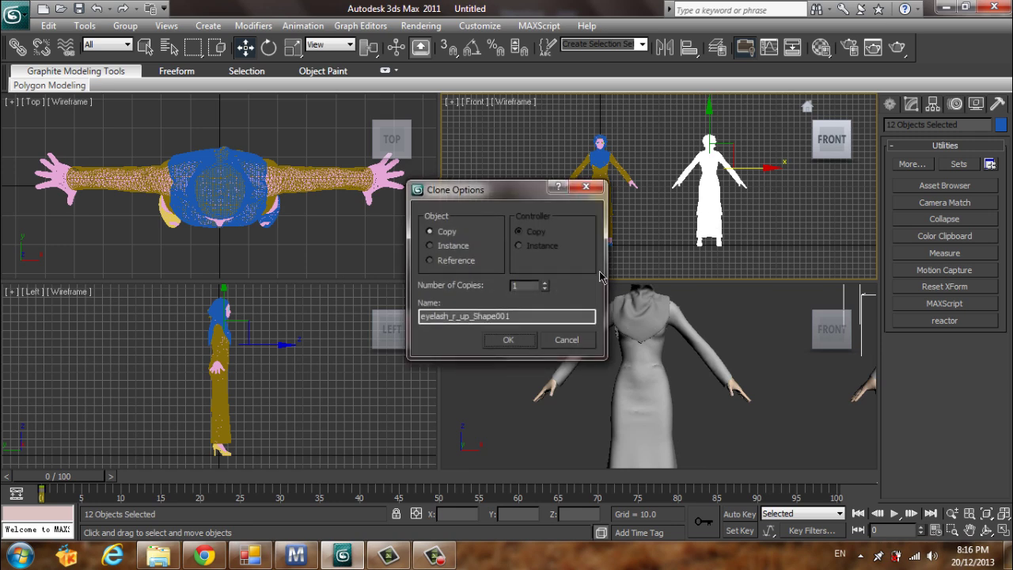
{"action": "left_click", "coordinate": [509, 340]}
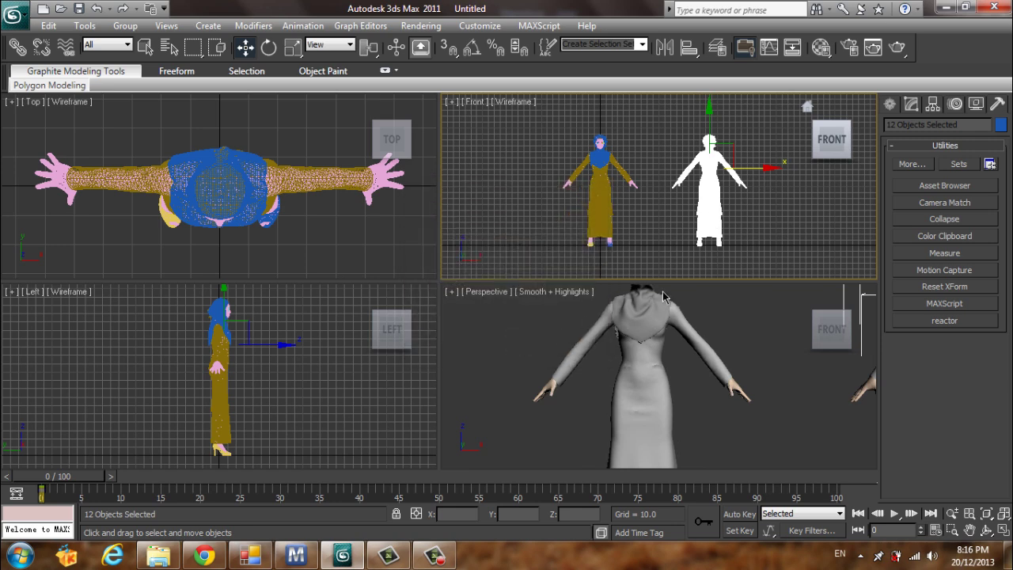
Step: Select only the copied character's body skin mesh and switch it to polygon-level selection
{"action": "middle_click_drag", "start_coordinate": [709, 328], "coordinate": [677, 334]}
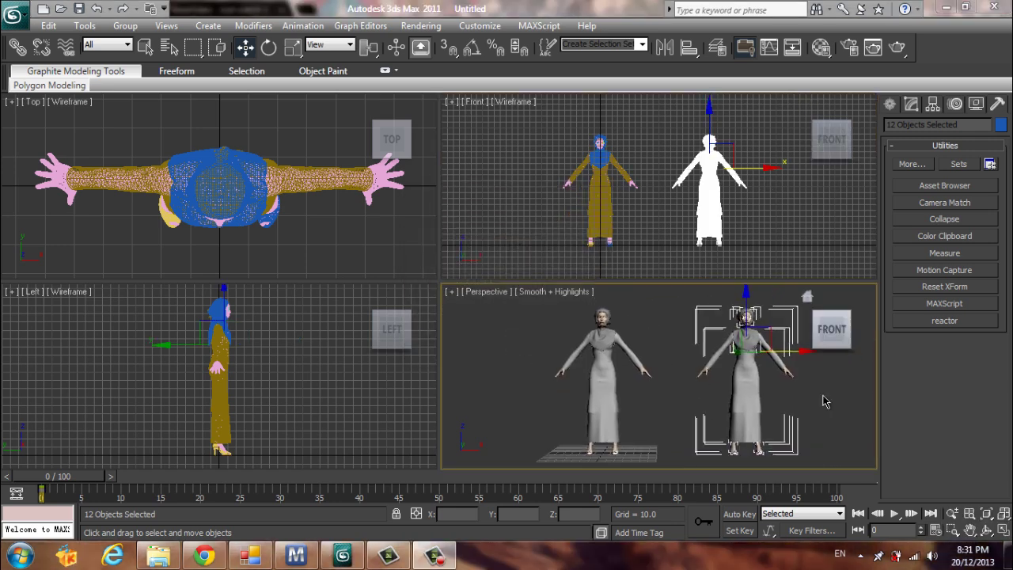
{"action": "scroll", "coordinate": [818, 401], "scroll_direction": "up", "scroll_amount": 6}
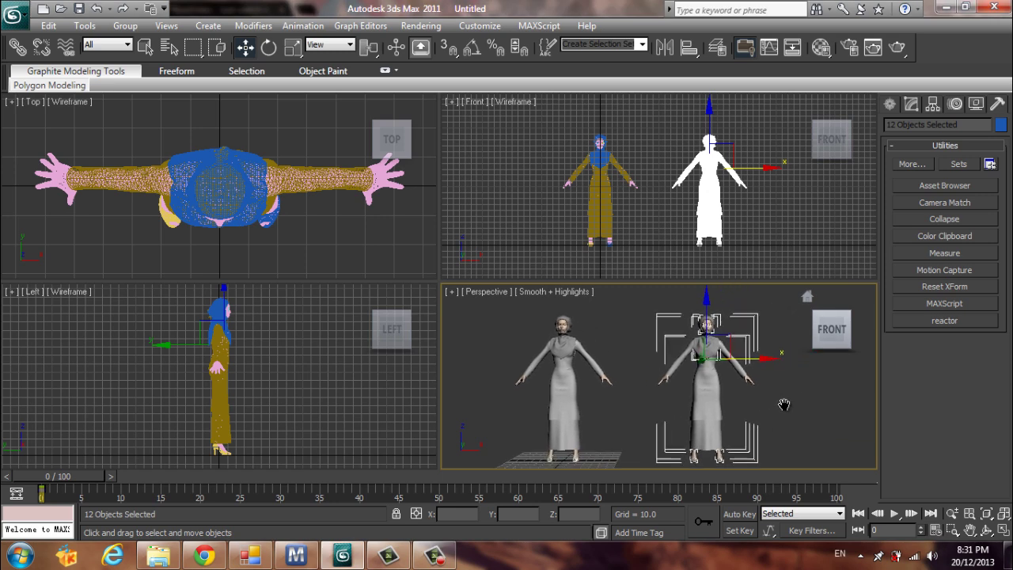
{"action": "scroll", "coordinate": [794, 414], "scroll_direction": "up", "scroll_amount": 4}
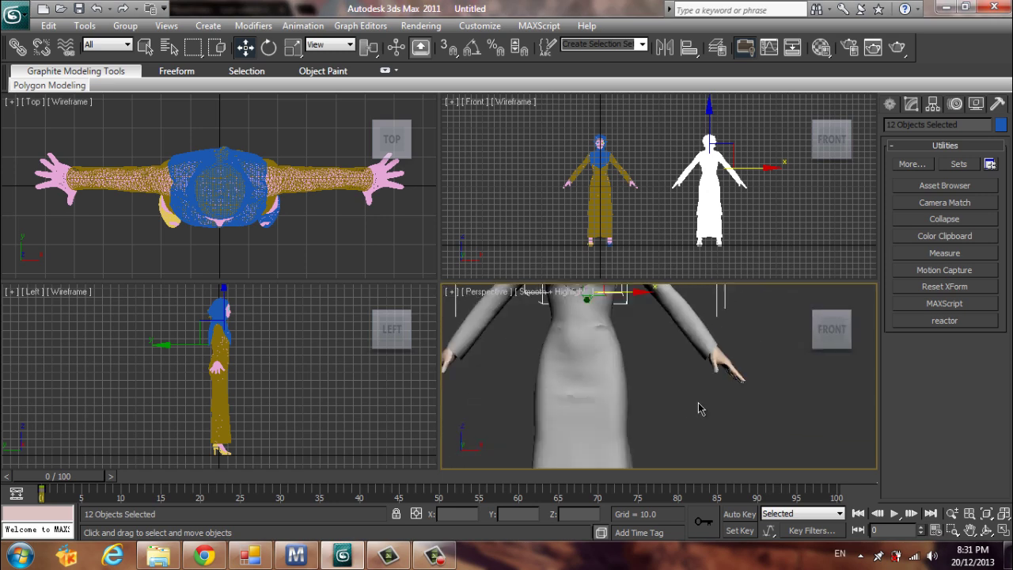
{"action": "scroll", "coordinate": [696, 407], "scroll_direction": "down", "scroll_amount": 8}
{"action": "scroll", "coordinate": [742, 407], "scroll_direction": "up", "scroll_amount": 4}
{"action": "left_click", "coordinate": [742, 407]}
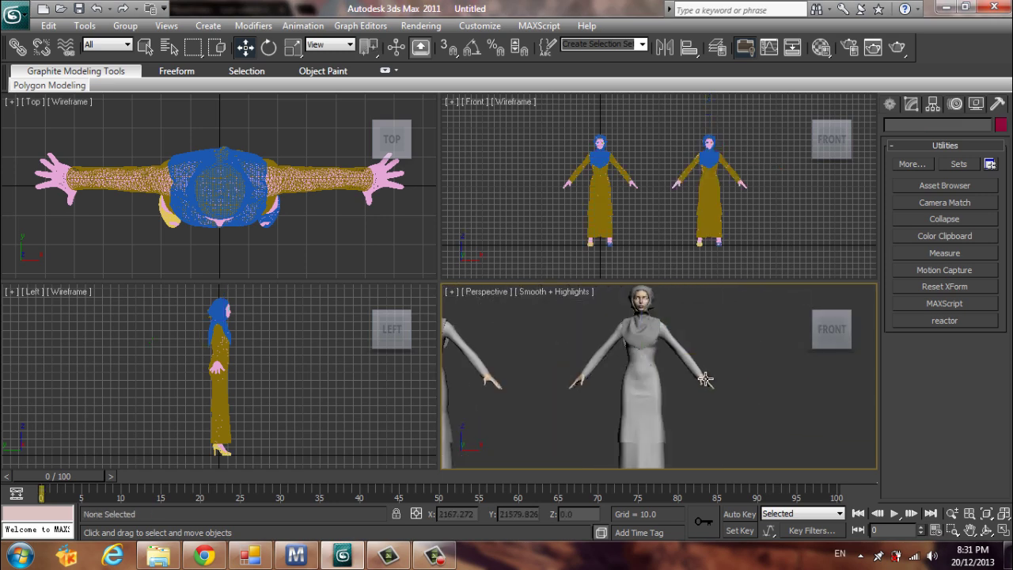
{"action": "left_click", "coordinate": [705, 380]}
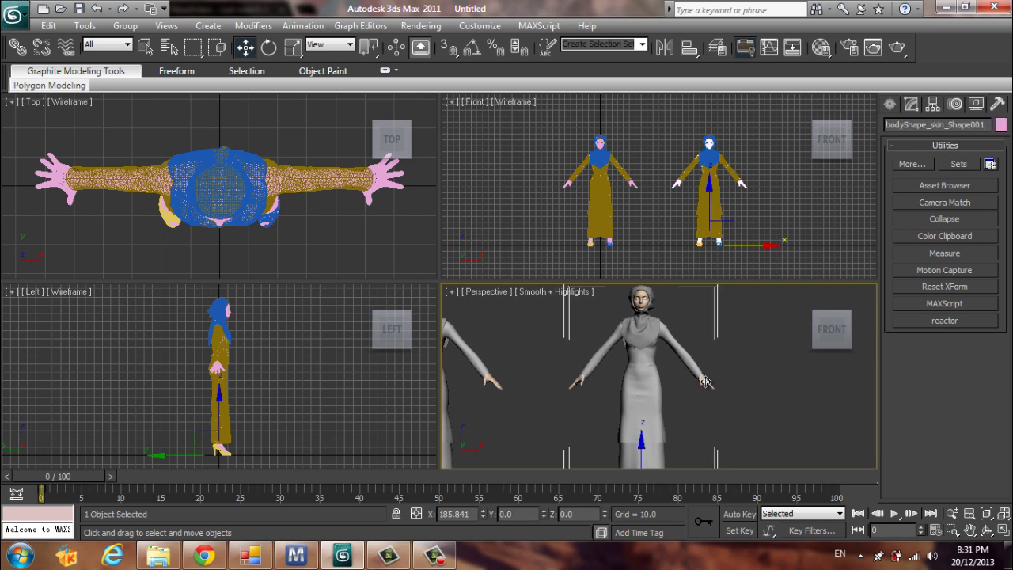
{"action": "left_click", "coordinate": [913, 106]}
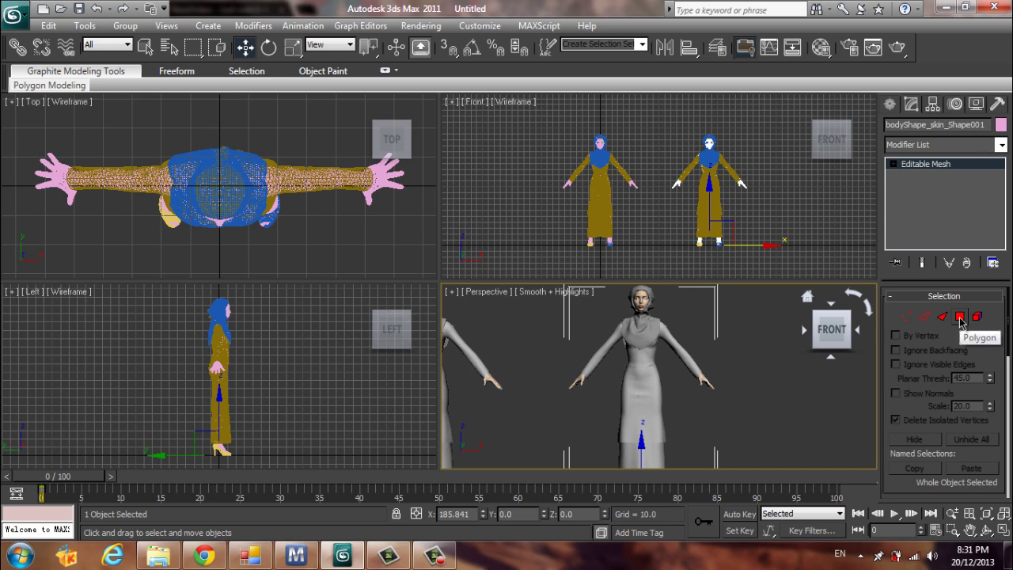
{"action": "left_click", "coordinate": [961, 317]}
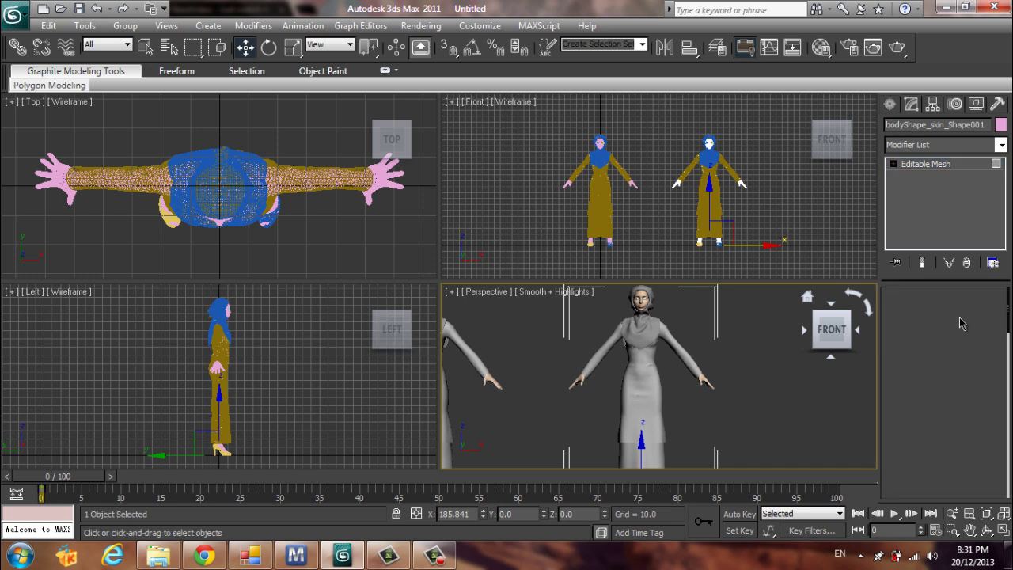
Step: Select the copied body's polygons hidden beneath the dress, from the lower torso down the legs
{"action": "mouse_move", "coordinate": [709, 388]}
{"action": "middle_mouse_down"}
{"action": "mouse_move", "coordinate": [722, 387]}
{"action": "mouse_move", "coordinate": [720, 371]}
{"action": "middle_mouse_up"}
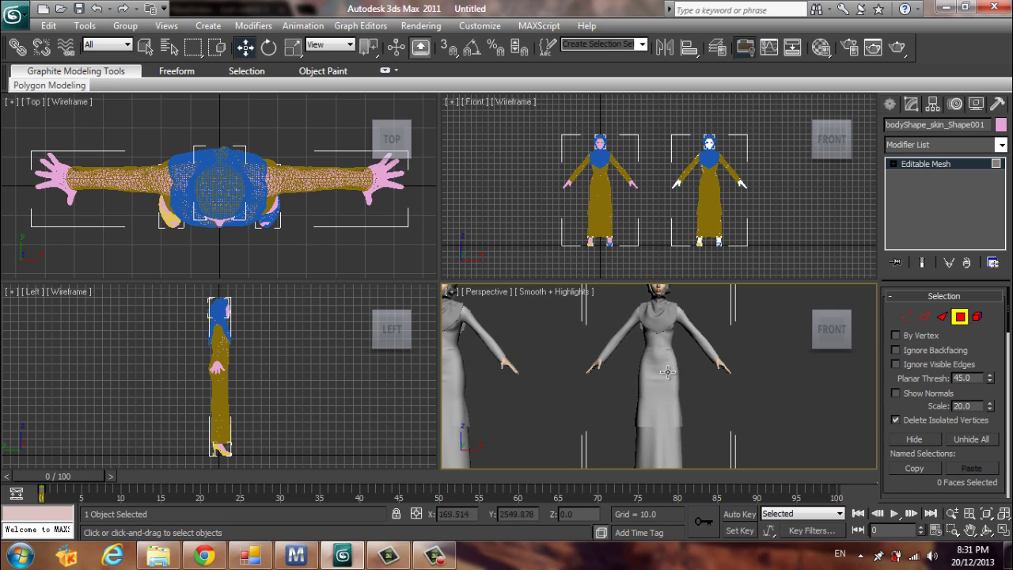
{"action": "scroll", "coordinate": [682, 366], "scroll_direction": "up", "scroll_amount": 3}
{"action": "scroll", "coordinate": [713, 202], "scroll_direction": "up", "scroll_amount": 6}
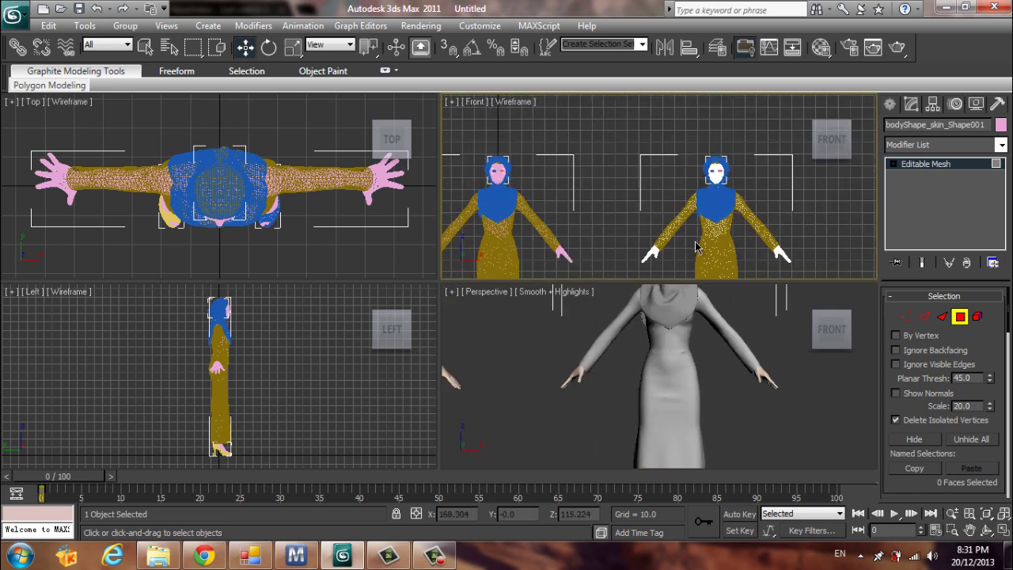
{"action": "scroll", "coordinate": [599, 184], "scroll_direction": "down", "scroll_amount": 3}
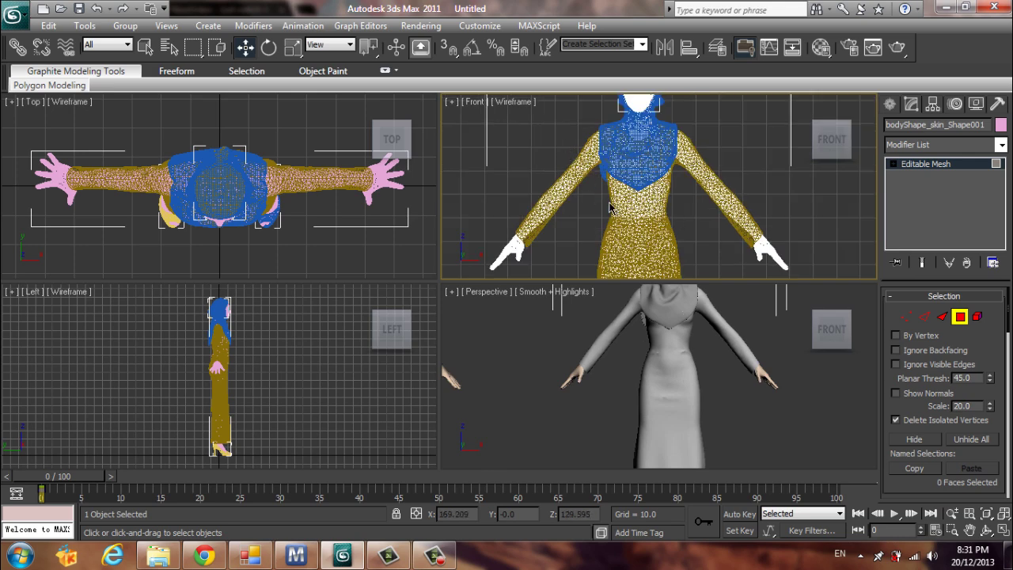
{"action": "scroll", "coordinate": [609, 207], "scroll_direction": "down", "scroll_amount": 5}
{"action": "scroll", "coordinate": [699, 229], "scroll_direction": "up", "scroll_amount": 3}
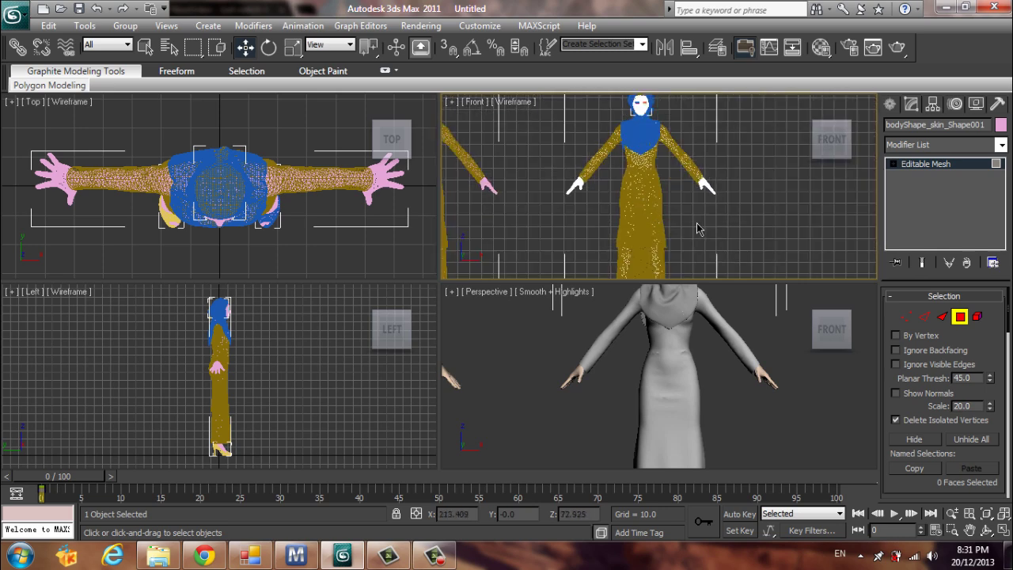
{"action": "left_click_drag", "start_coordinate": [678, 269], "coordinate": [614, 147]}
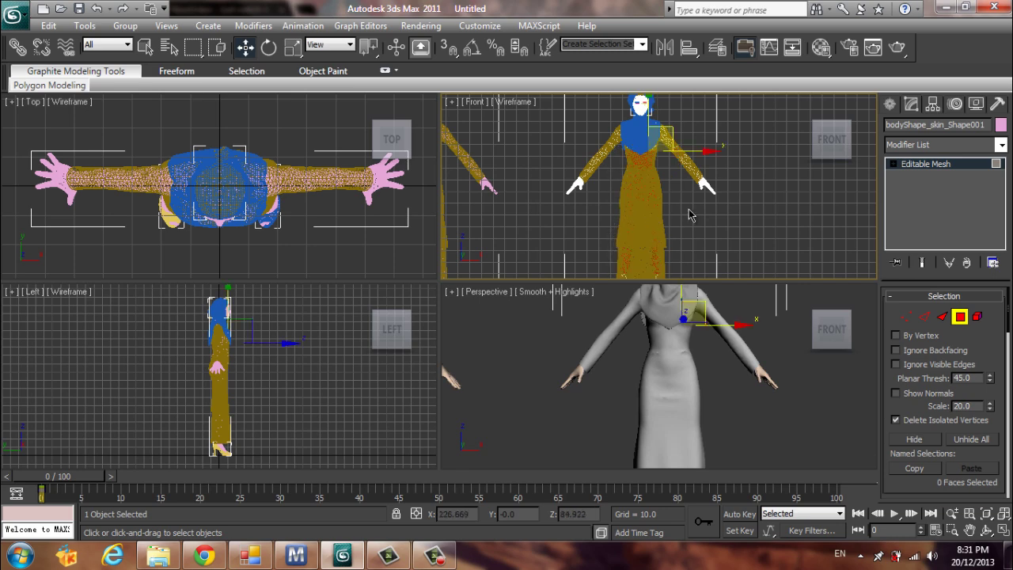
{"action": "middle_click_drag", "start_coordinate": [701, 154], "coordinate": [700, 178]}
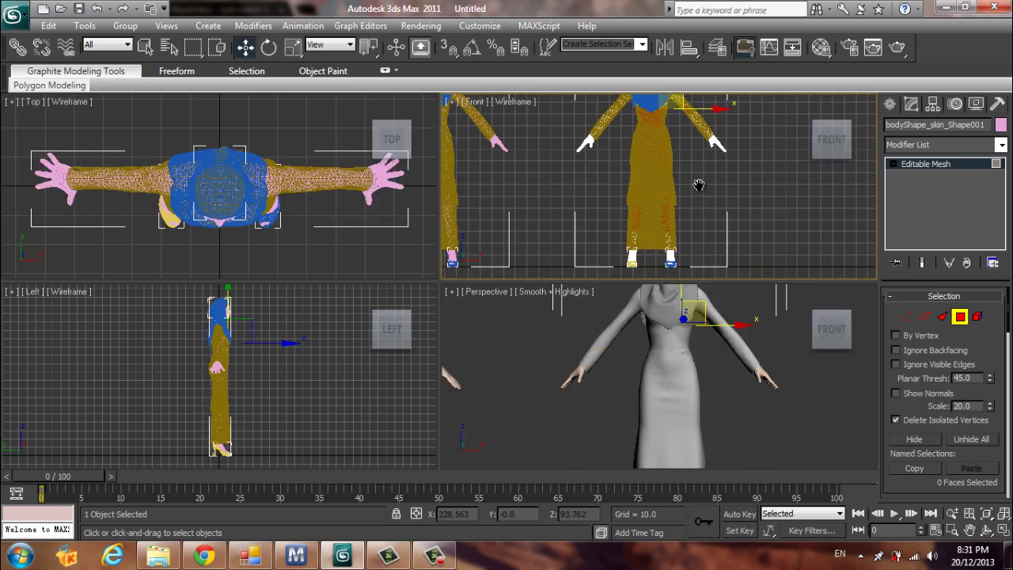
{"action": "scroll", "coordinate": [692, 197], "scroll_direction": "down", "scroll_amount": 1}
{"action": "scroll", "coordinate": [687, 218], "scroll_direction": "down", "scroll_amount": 1}
{"action": "key", "text": "Delete"}
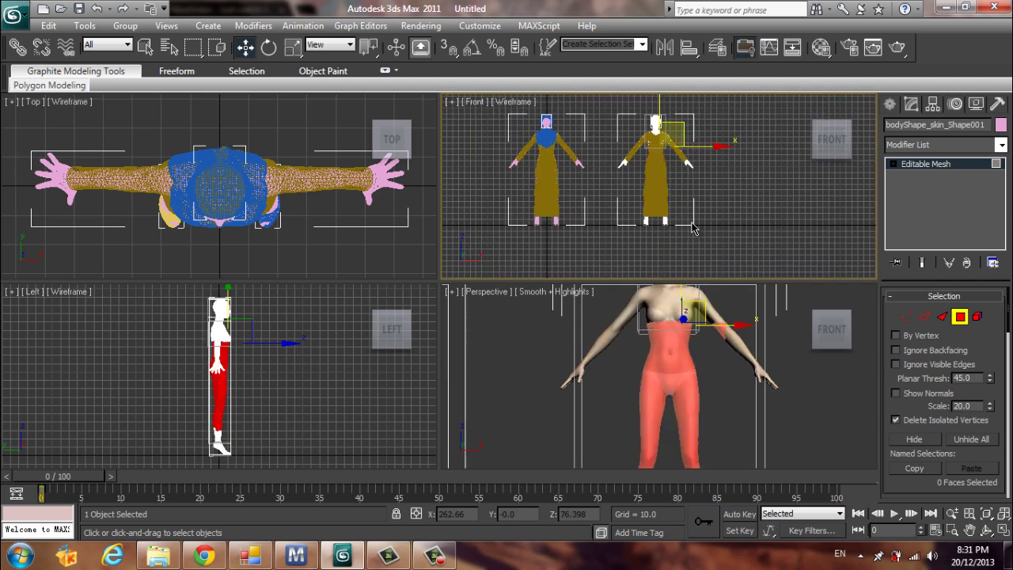
Step: Extend the polygon selection to the lower legs, upper torso and sleeved arms, leaving the hands, feet and head unselected
{"action": "scroll", "coordinate": [691, 223], "scroll_direction": "up", "scroll_amount": 2}
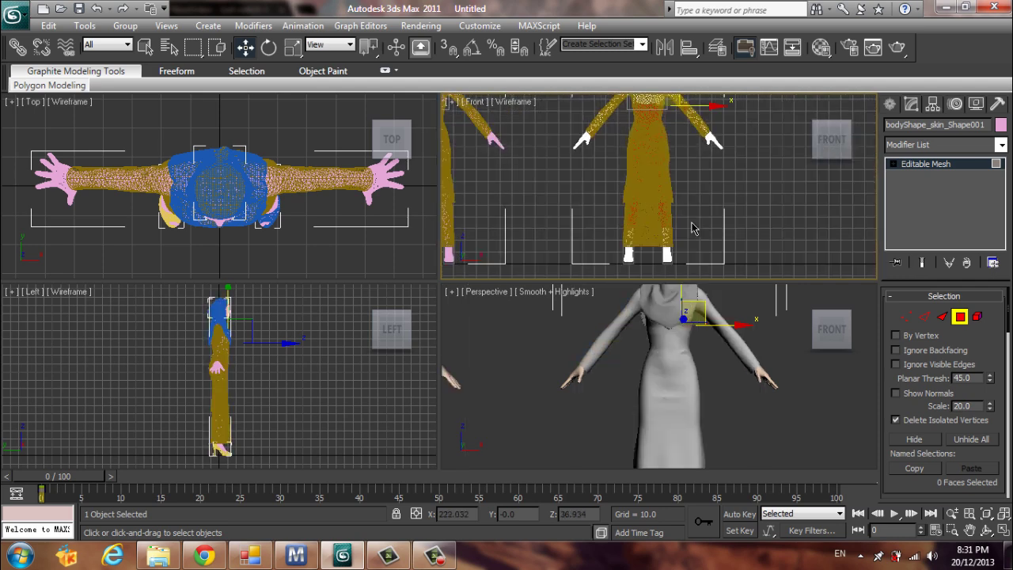
{"action": "scroll", "coordinate": [691, 215], "scroll_direction": "down", "scroll_amount": 4}
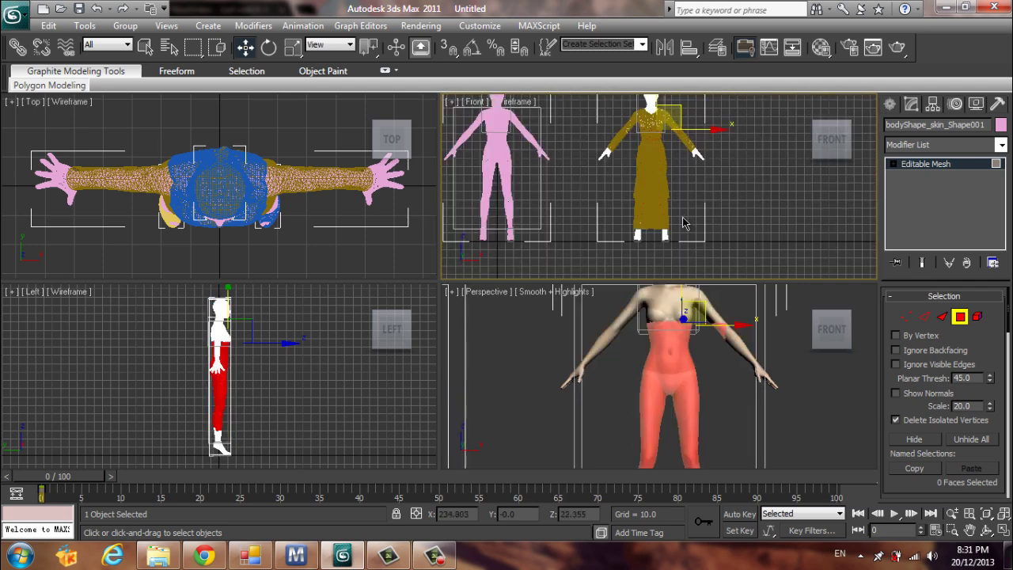
{"action": "scroll", "coordinate": [685, 218], "scroll_direction": "down", "scroll_amount": 2}
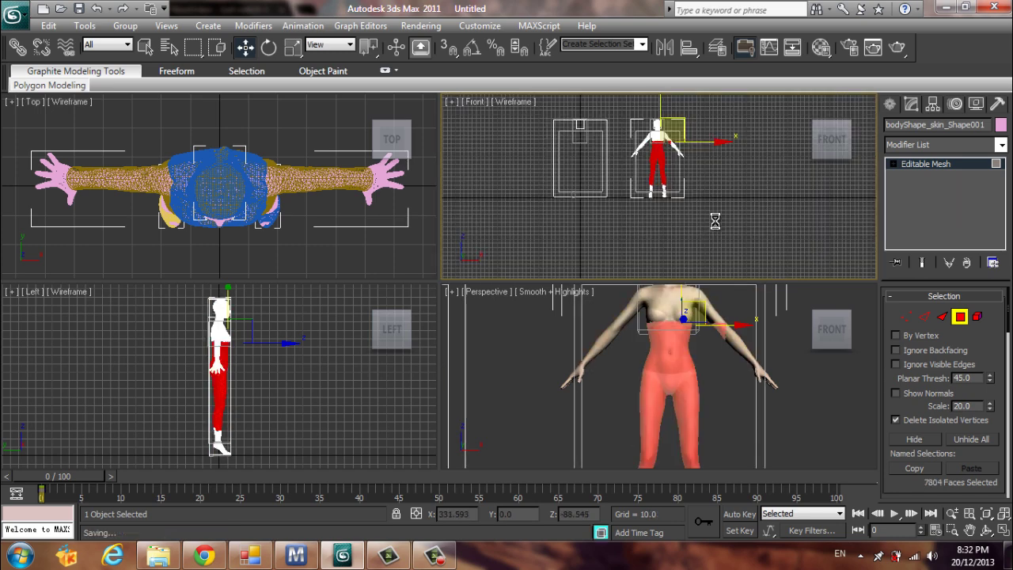
{"action": "scroll", "coordinate": [716, 225], "scroll_direction": "up", "scroll_amount": 1}
{"action": "scroll", "coordinate": [715, 227], "scroll_direction": "up", "scroll_amount": 1}
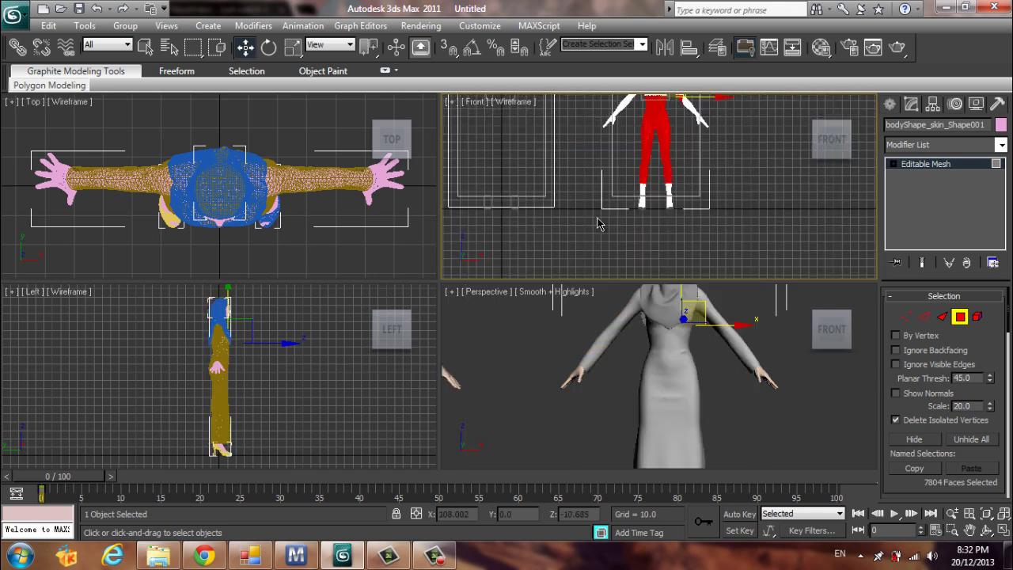
{"action": "scroll", "coordinate": [622, 201], "scroll_direction": "up", "scroll_amount": 1}
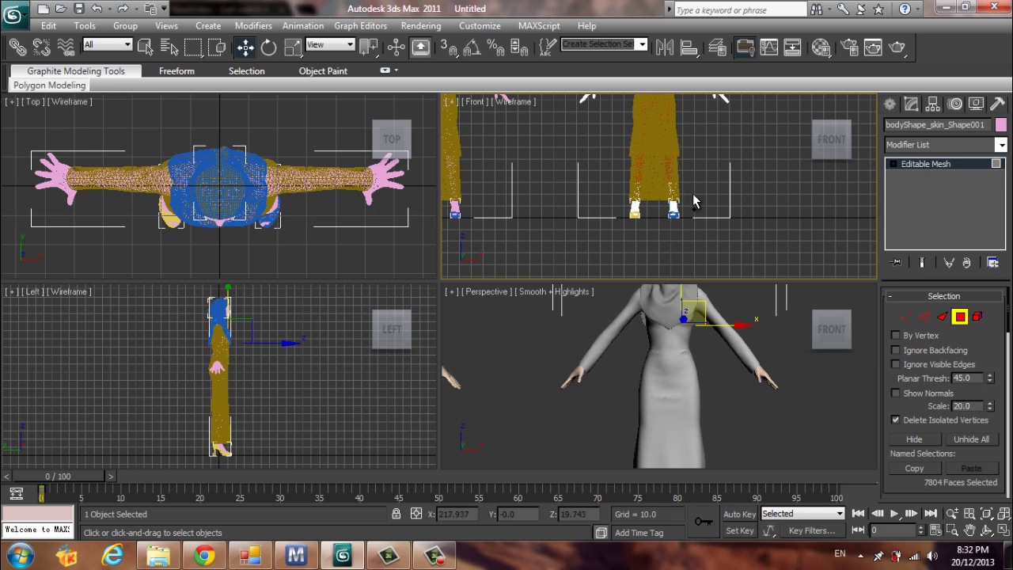
{"action": "middle_click_drag", "start_coordinate": [710, 158], "coordinate": [717, 207]}
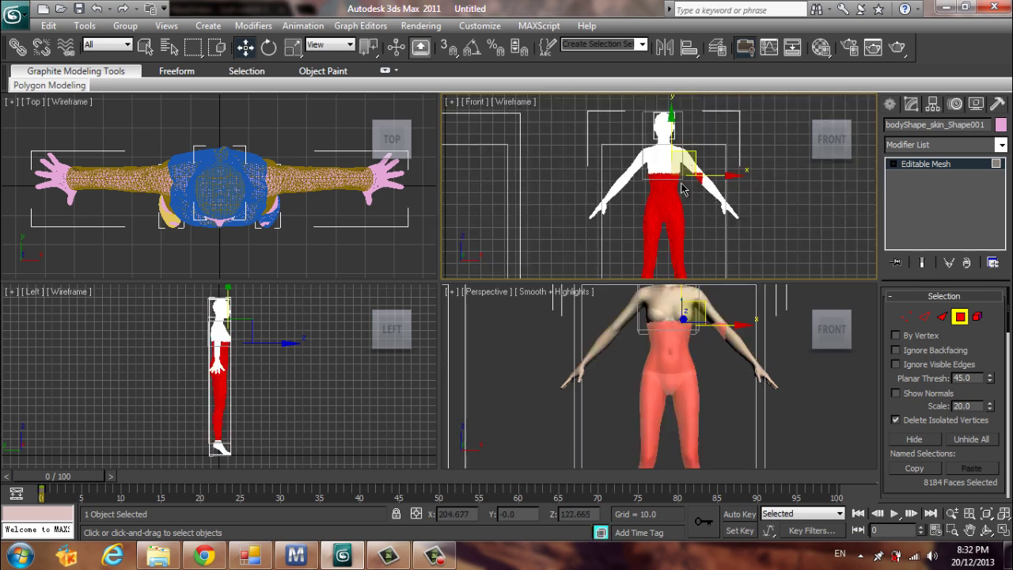
{"action": "scroll", "coordinate": [683, 189], "scroll_direction": "up", "scroll_amount": 2}
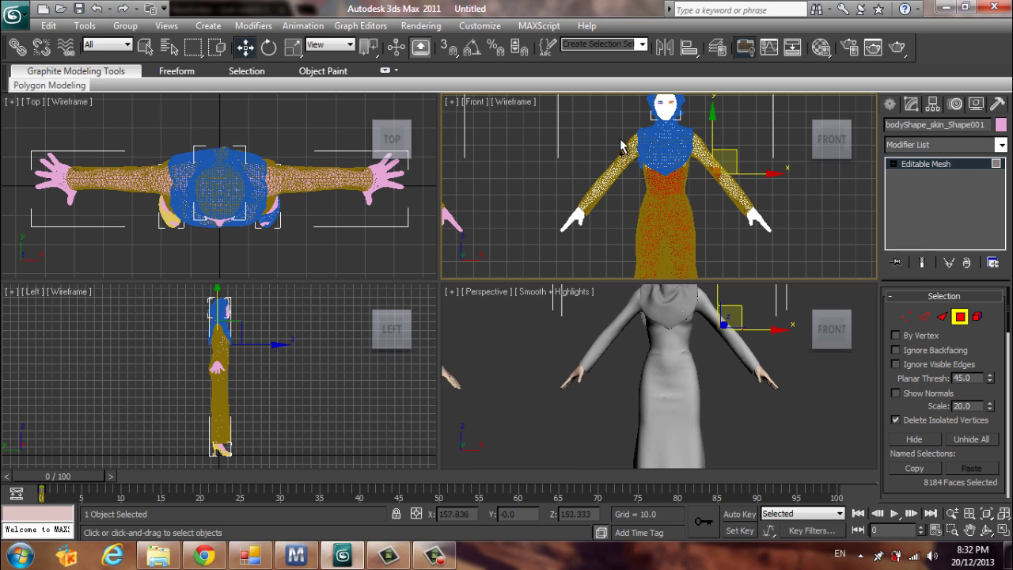
{"action": "left_click_drag", "start_coordinate": [623, 127], "coordinate": [750, 216]}
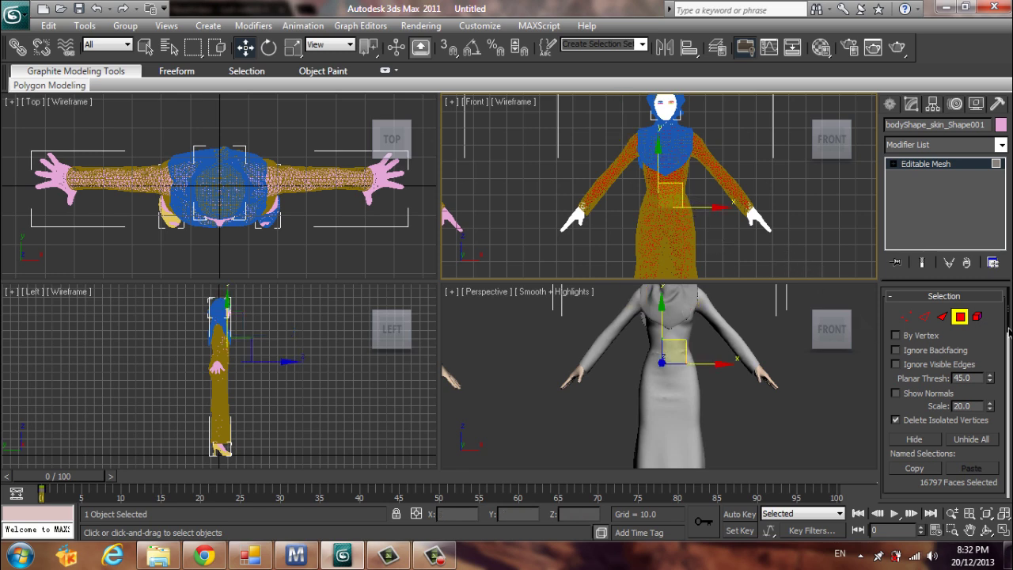
Step: Detach the selected body polygons into a separate object with the default name and leave polygon editing
{"action": "left_click_drag", "start_coordinate": [1008, 331], "coordinate": [1009, 385]}
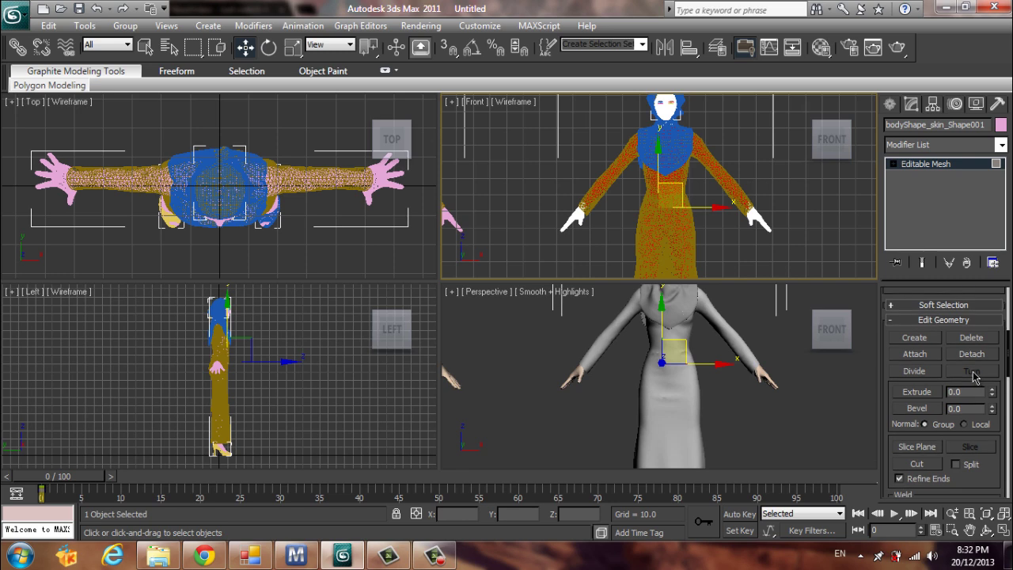
{"action": "left_click", "coordinate": [972, 355]}
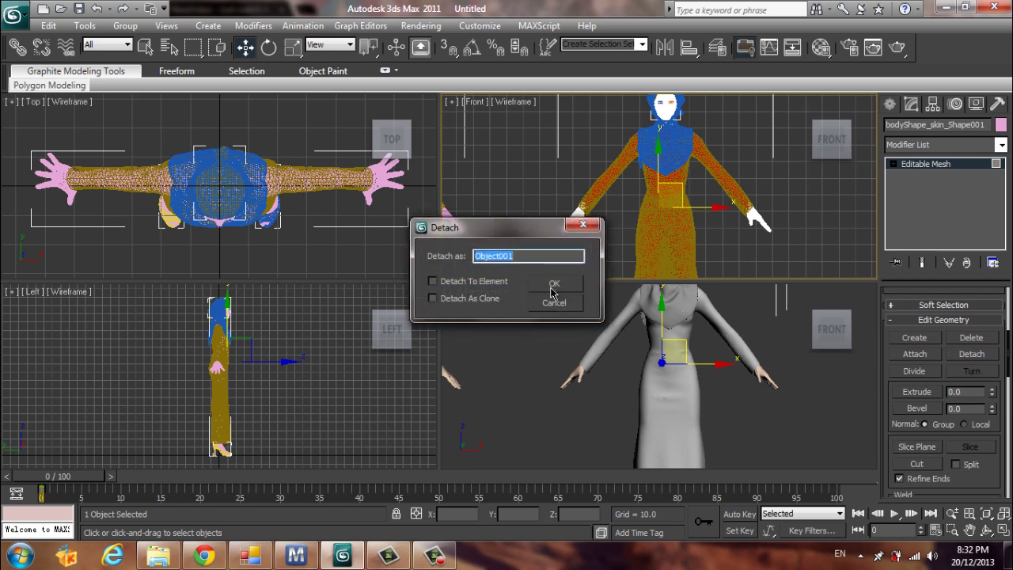
{"action": "left_click", "coordinate": [554, 284]}
{"action": "left_click", "coordinate": [890, 105]}
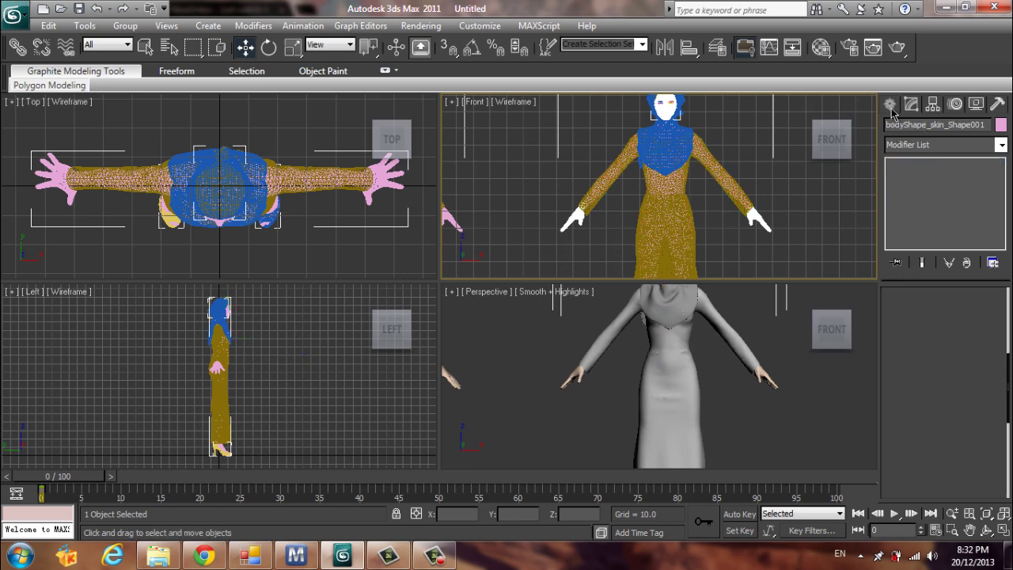
Step: Select the detached body piece and move it along X to about 343, clear of the dressed copy
{"action": "scroll", "coordinate": [720, 221], "scroll_direction": "up", "scroll_amount": 10}
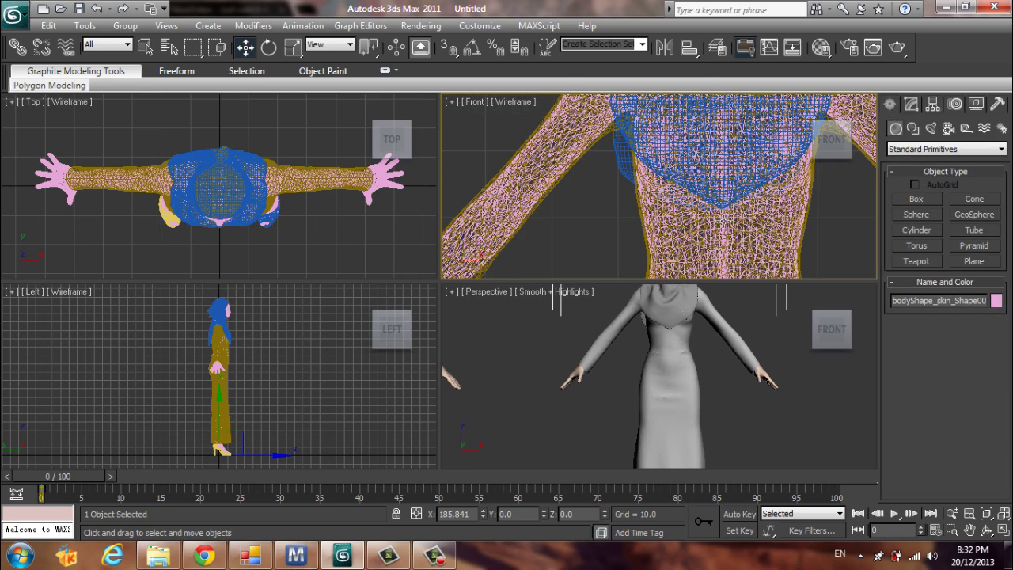
{"action": "scroll", "coordinate": [710, 215], "scroll_direction": "up", "scroll_amount": 5}
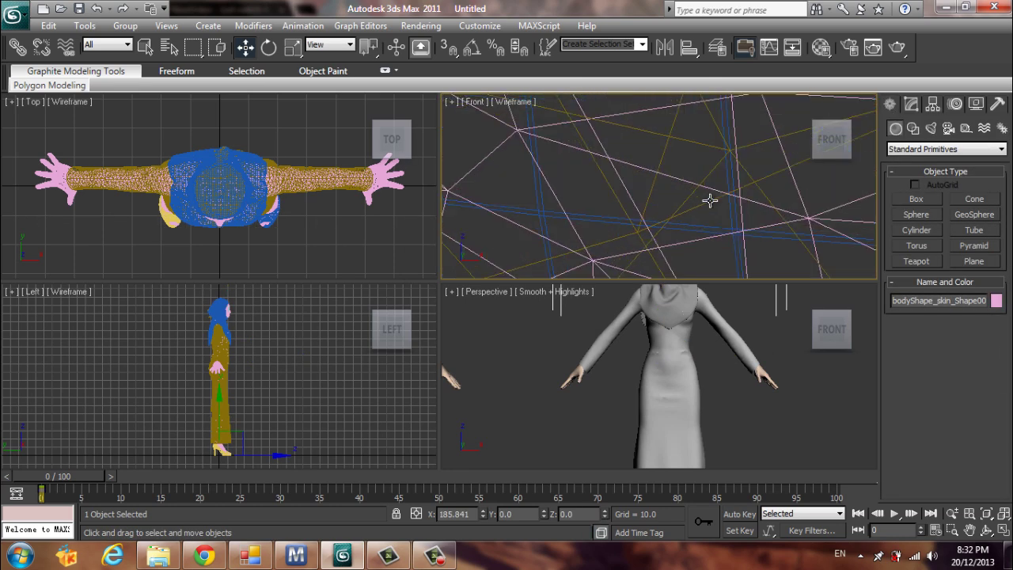
{"action": "left_click", "coordinate": [602, 140]}
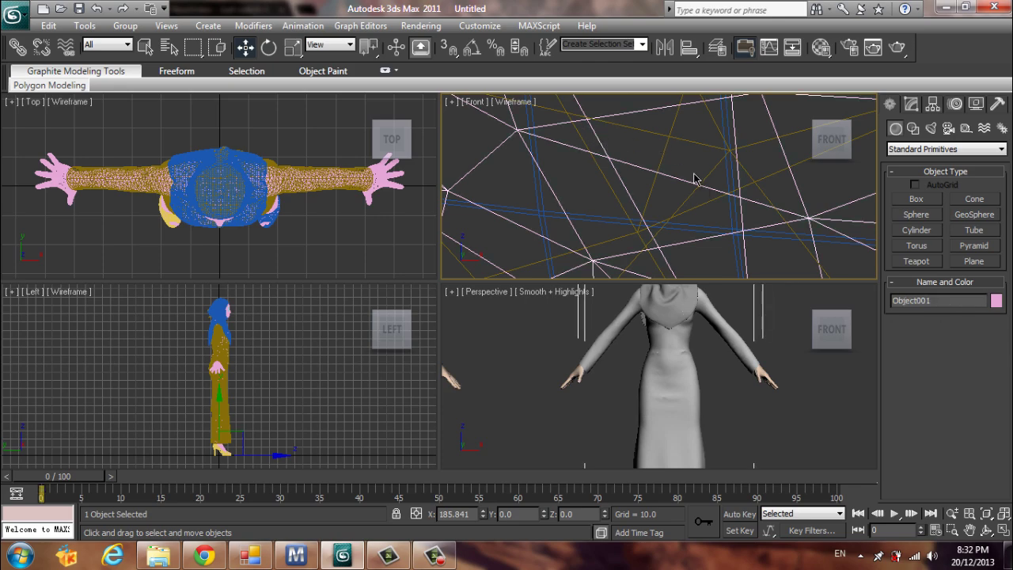
{"action": "scroll", "coordinate": [695, 178], "scroll_direction": "down", "scroll_amount": 15}
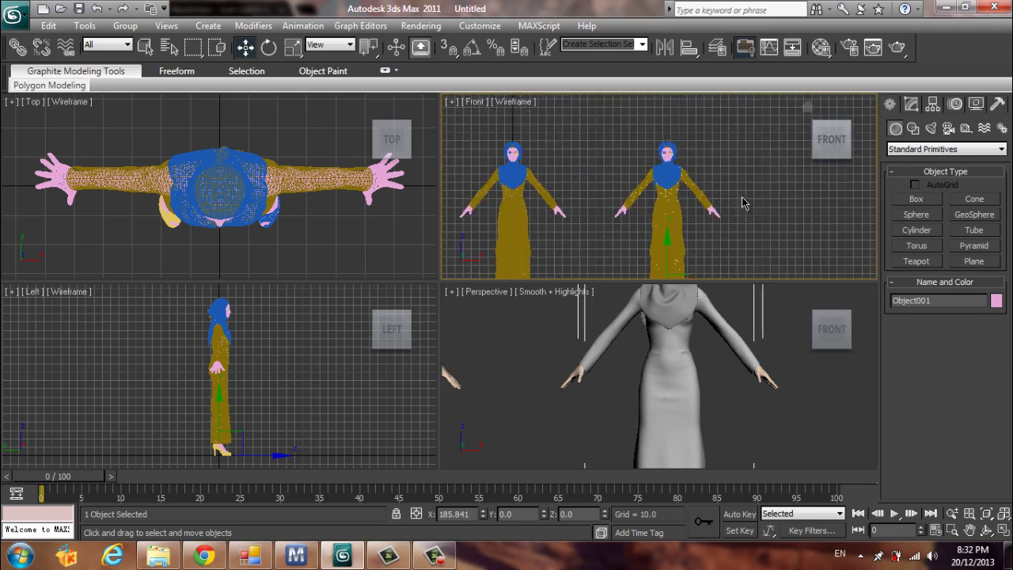
{"action": "scroll", "coordinate": [703, 185], "scroll_direction": "down", "scroll_amount": 4}
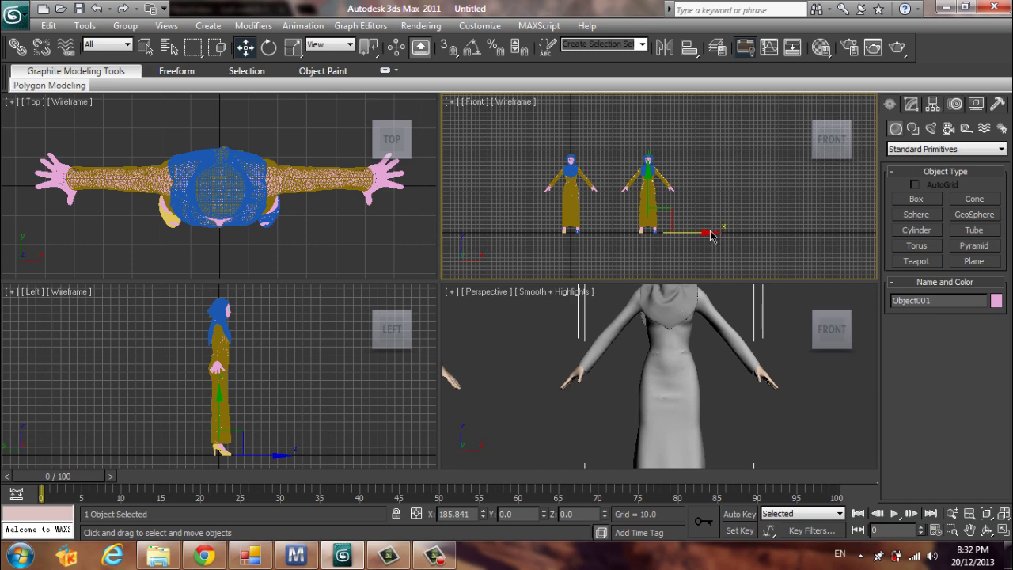
{"action": "left_click_drag", "start_coordinate": [712, 235], "coordinate": [779, 237]}
{"action": "middle_click_drag", "start_coordinate": [779, 237], "coordinate": [767, 256]}
{"action": "scroll", "coordinate": [766, 256], "scroll_direction": "down", "scroll_amount": 2}
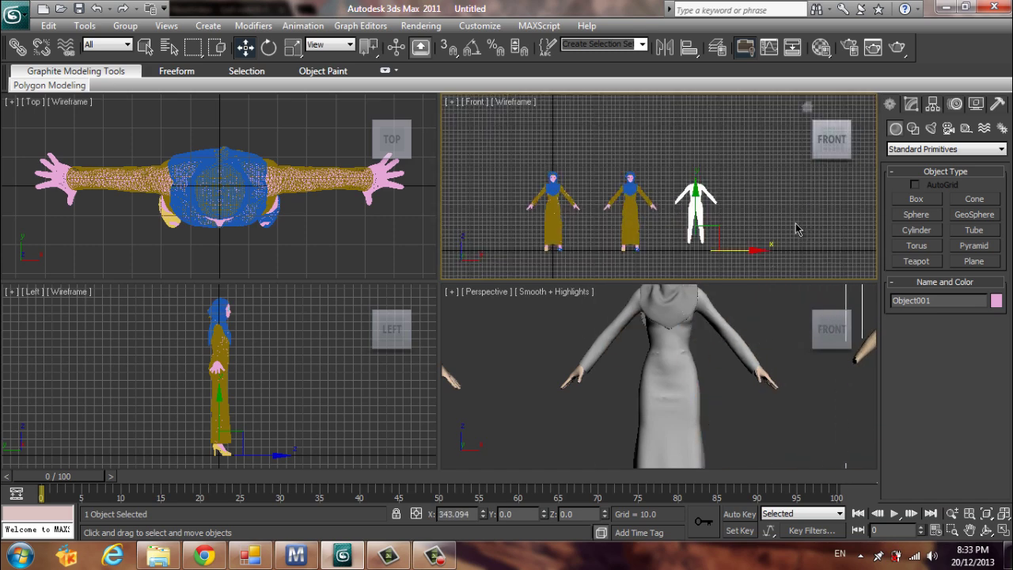
Step: Delete the detached body piece standing beside the two dressed characters
{"action": "scroll", "coordinate": [768, 347], "scroll_direction": "down", "scroll_amount": 5}
{"action": "scroll", "coordinate": [742, 365], "scroll_direction": "up", "scroll_amount": 2}
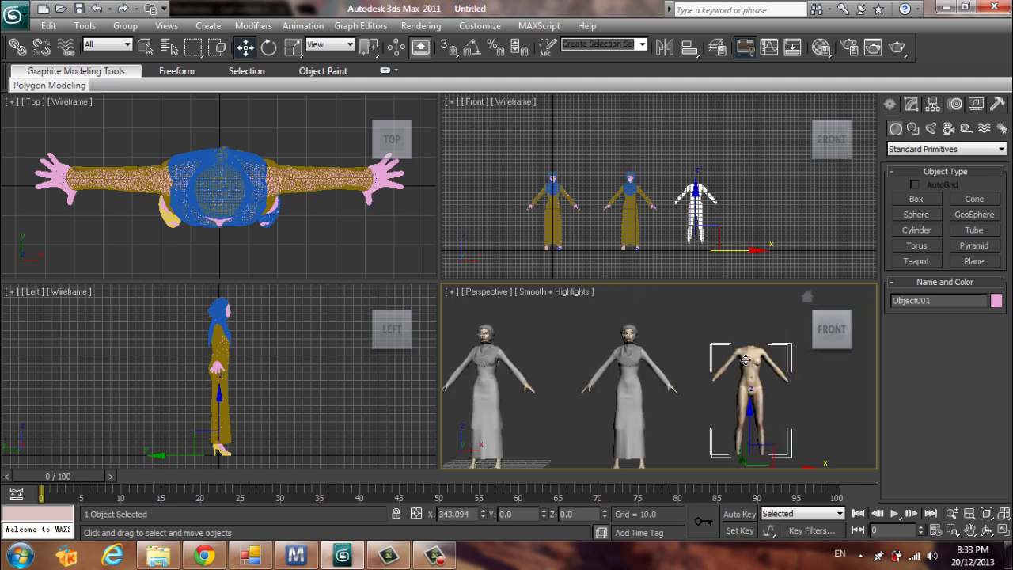
{"action": "key", "text": "Delete"}
{"action": "middle_click_drag", "start_coordinate": [689, 312], "coordinate": [711, 302]}
{"action": "scroll", "coordinate": [720, 313], "scroll_direction": "up", "scroll_amount": 3}
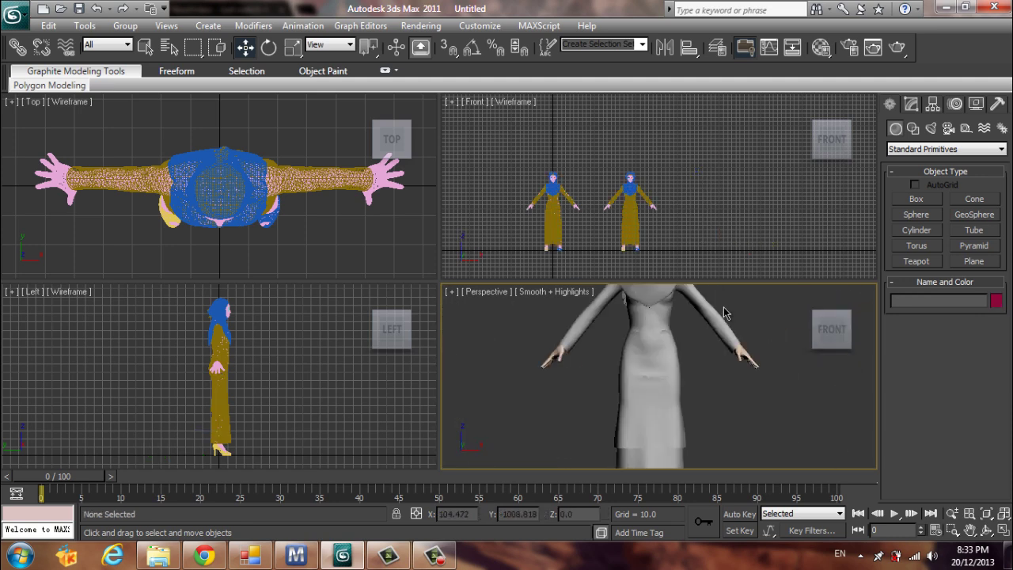
{"action": "scroll", "coordinate": [735, 330], "scroll_direction": "down", "scroll_amount": 1}
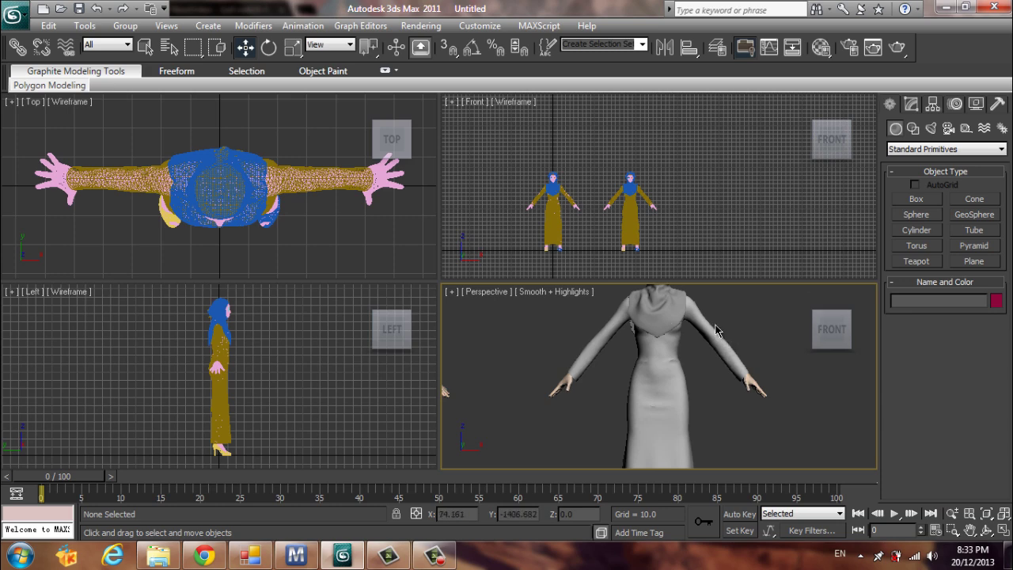
Step: Select the upper and lower eyelash meshes of the copied character's right eye
{"action": "scroll", "coordinate": [694, 198], "scroll_direction": "up", "scroll_amount": 6}
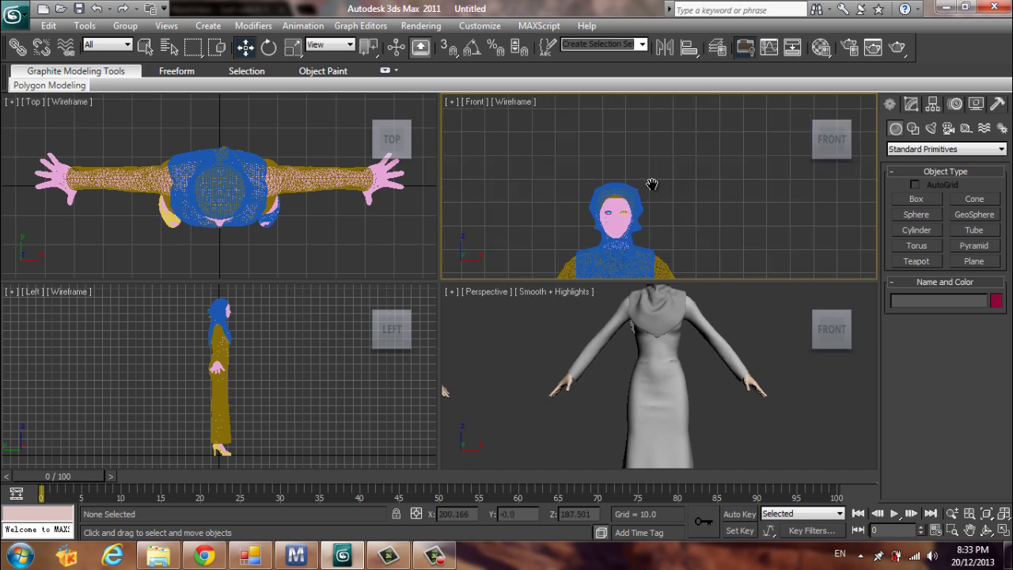
{"action": "scroll", "coordinate": [656, 185], "scroll_direction": "up", "scroll_amount": 8}
{"action": "scroll", "coordinate": [704, 333], "scroll_direction": "up", "scroll_amount": 10}
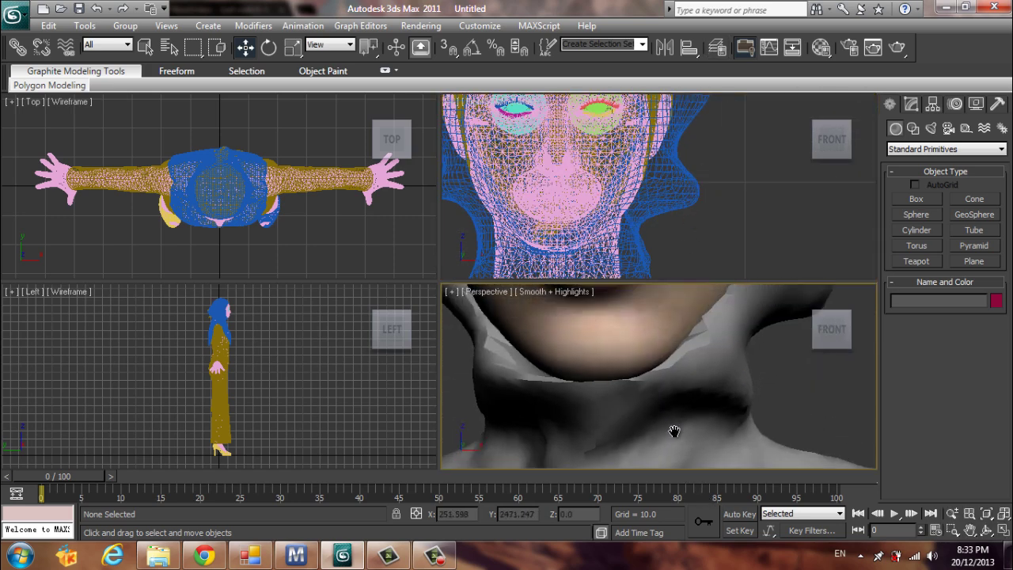
{"action": "scroll", "coordinate": [674, 432], "scroll_direction": "down", "scroll_amount": 4}
{"action": "scroll", "coordinate": [696, 428], "scroll_direction": "up", "scroll_amount": 8}
{"action": "middle_click_drag", "start_coordinate": [696, 428], "coordinate": [705, 451]}
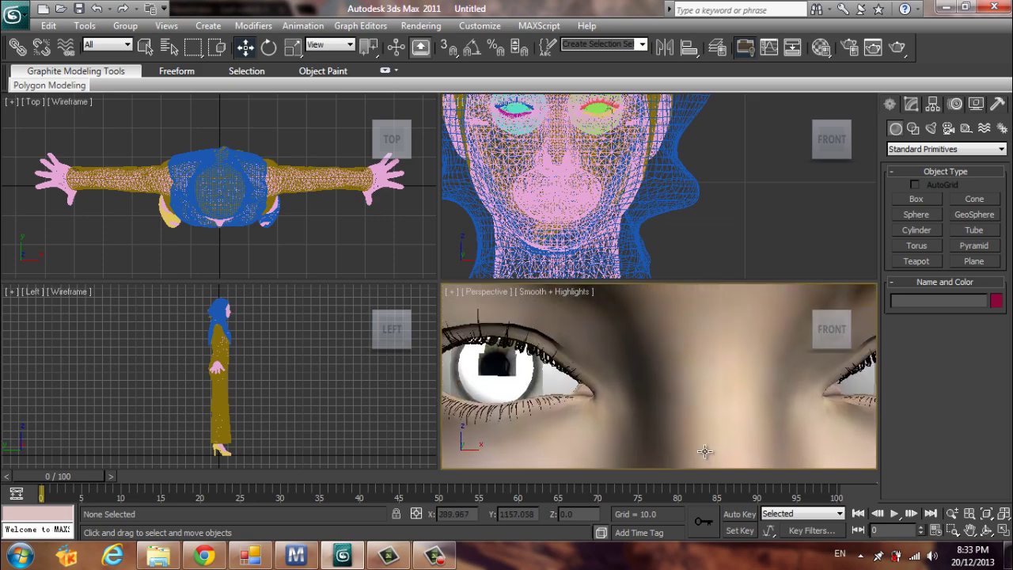
{"action": "middle_click_drag", "start_coordinate": [640, 224], "coordinate": [701, 254]}
{"action": "scroll", "coordinate": [680, 230], "scroll_direction": "up", "scroll_amount": 10}
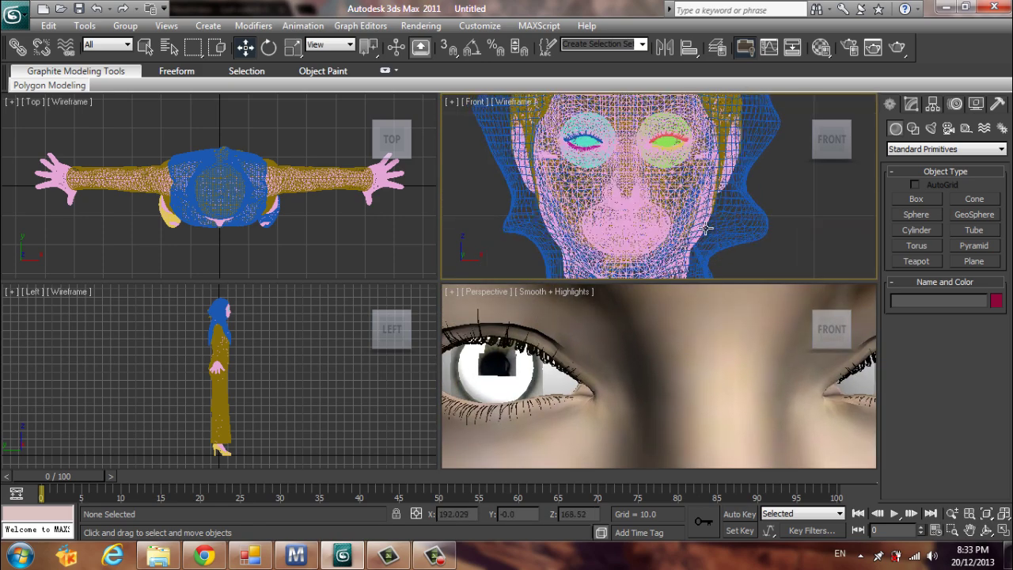
{"action": "scroll", "coordinate": [666, 208], "scroll_direction": "up", "scroll_amount": 8}
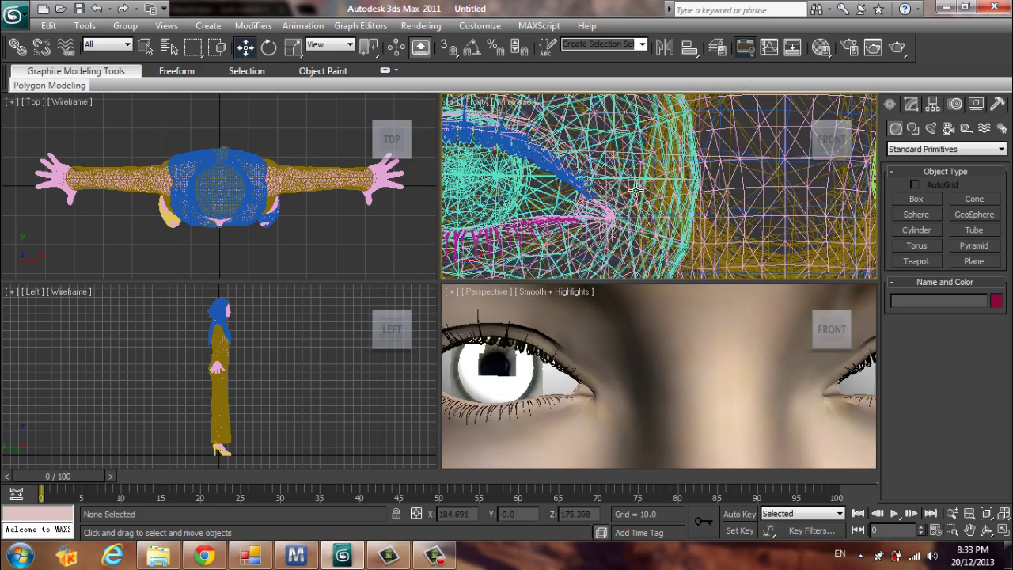
{"action": "left_click", "coordinate": [566, 158]}
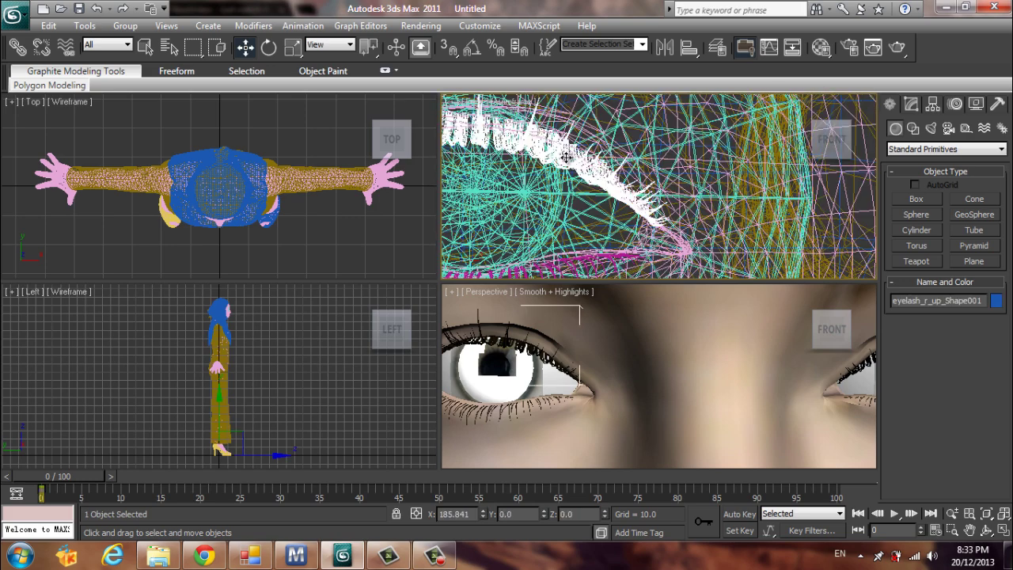
{"action": "scroll", "coordinate": [606, 182], "scroll_direction": "down", "scroll_amount": 3}
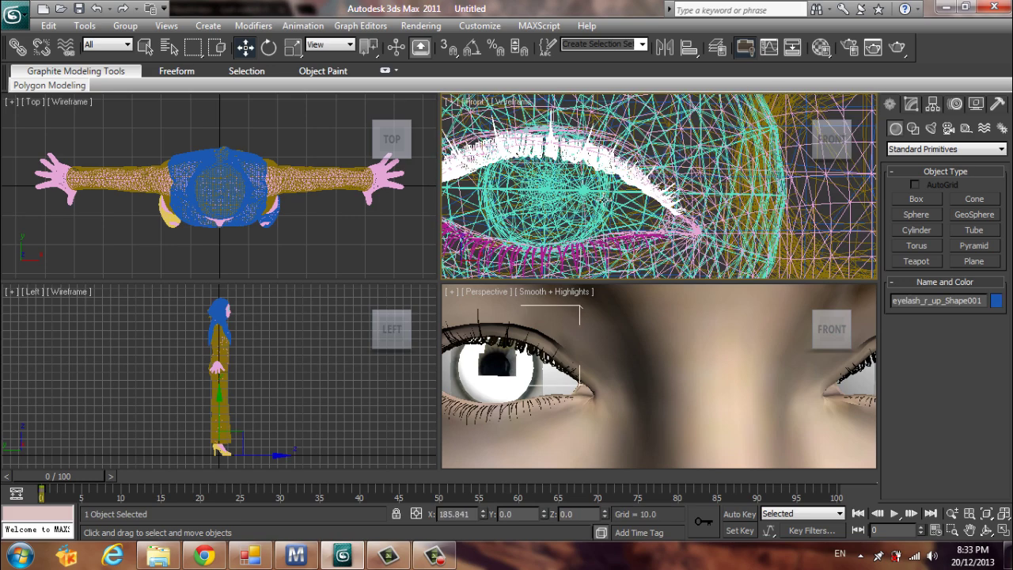
{"action": "mouse_move", "coordinate": [612, 185]}
{"action": "middle_mouse_down"}
{"action": "mouse_move", "coordinate": [620, 181]}
{"action": "mouse_move", "coordinate": [614, 192]}
{"action": "middle_mouse_up"}
{"action": "scroll", "coordinate": [614, 194], "scroll_direction": "up", "scroll_amount": 2}
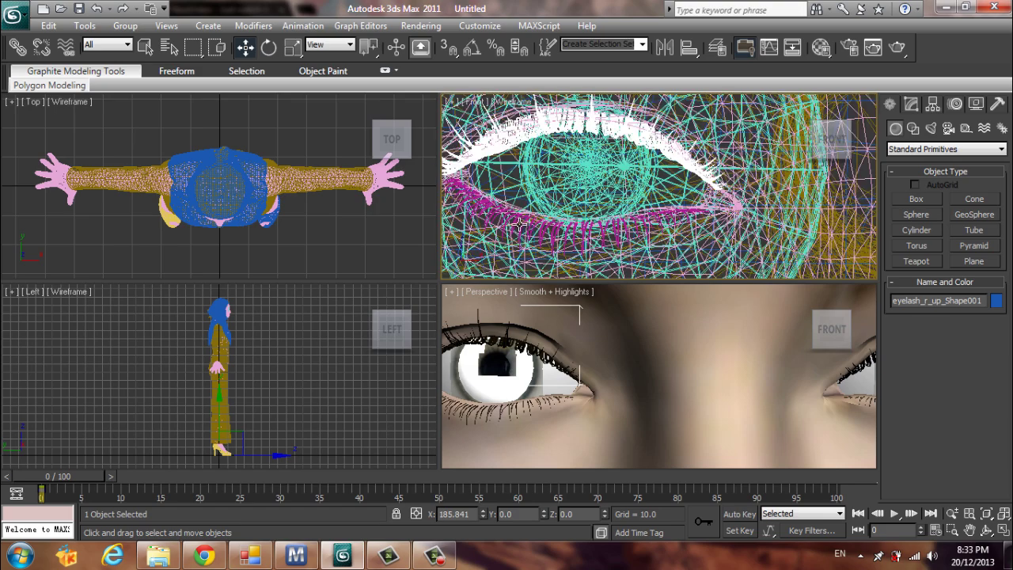
{"action": "left_click", "coordinate": [516, 225], "text": "ctrl"}
{"action": "scroll", "coordinate": [602, 225], "scroll_direction": "down", "scroll_amount": 3}
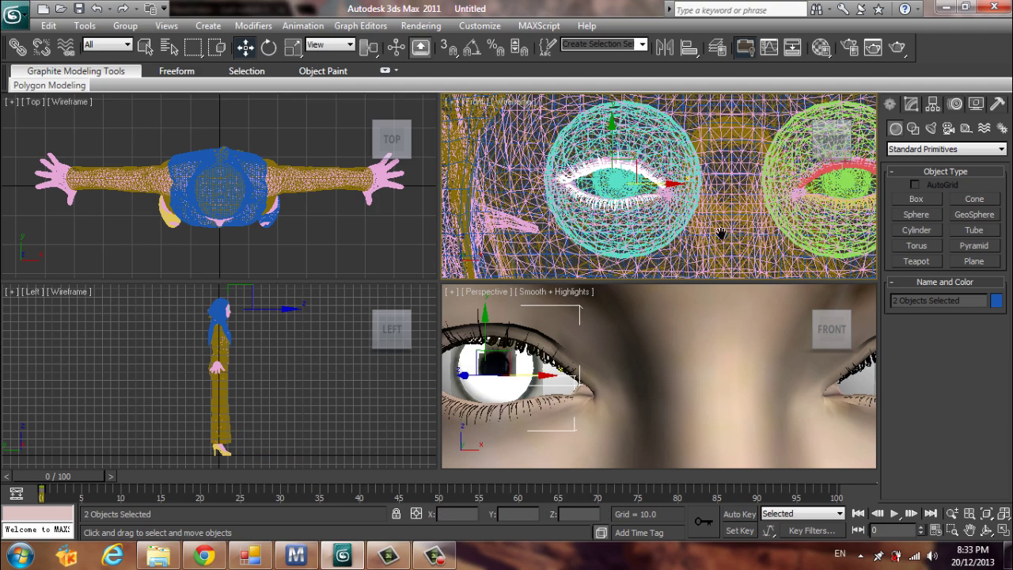
Step: Add the left eye's upper and lower eyelashes to the selection and delete all four eyelash meshes
{"action": "scroll", "coordinate": [637, 244], "scroll_direction": "up", "scroll_amount": 2}
{"action": "scroll", "coordinate": [712, 205], "scroll_direction": "up", "scroll_amount": 3}
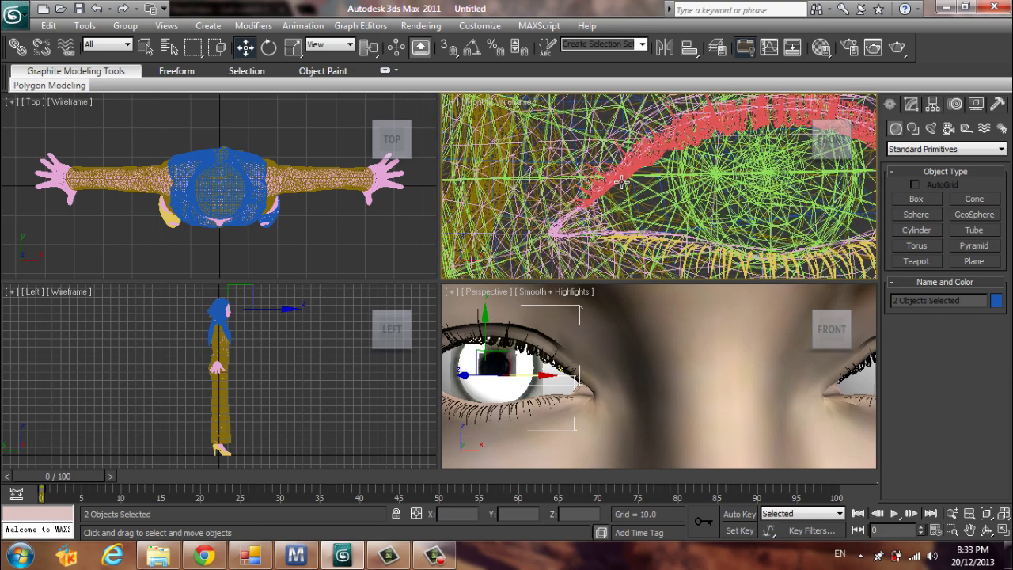
{"action": "left_click", "coordinate": [618, 178], "text": "ctrl"}
{"action": "scroll", "coordinate": [625, 190], "scroll_direction": "up", "scroll_amount": 3}
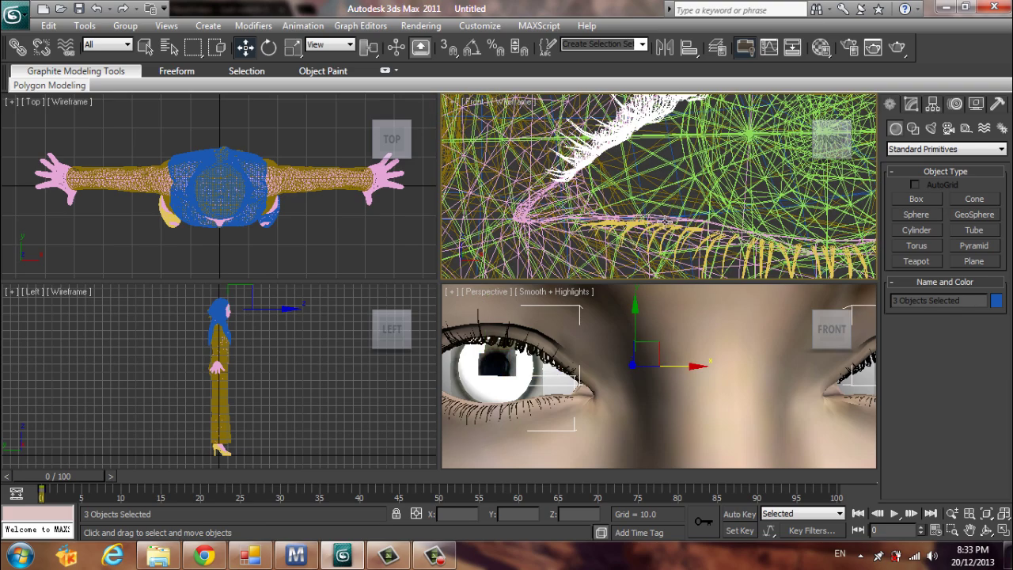
{"action": "left_click", "coordinate": [638, 225], "text": "ctrl"}
{"action": "scroll", "coordinate": [697, 208], "scroll_direction": "down", "scroll_amount": 4}
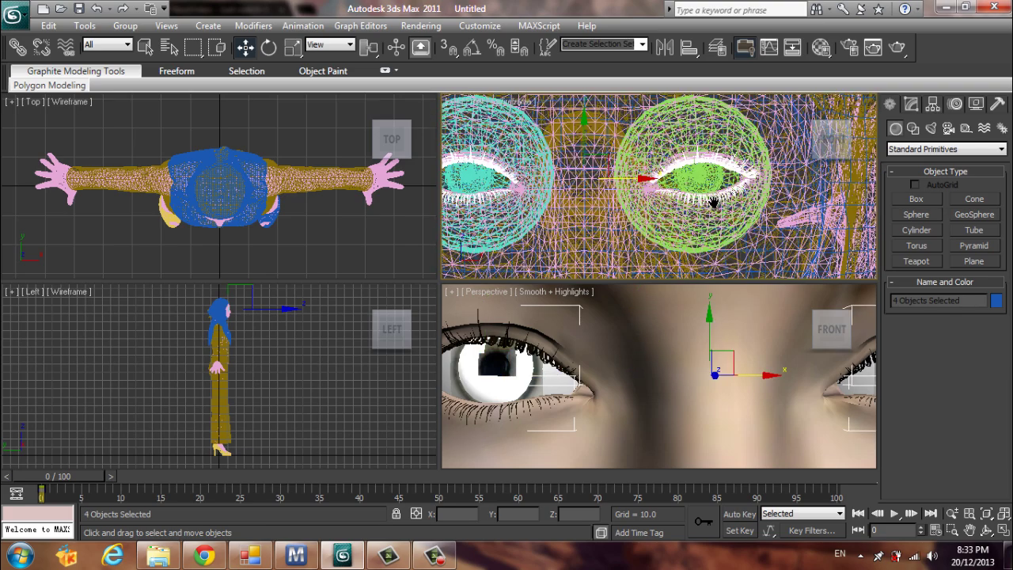
{"action": "left_click", "coordinate": [752, 333]}
{"action": "scroll", "coordinate": [752, 333], "scroll_direction": "down", "scroll_amount": 8}
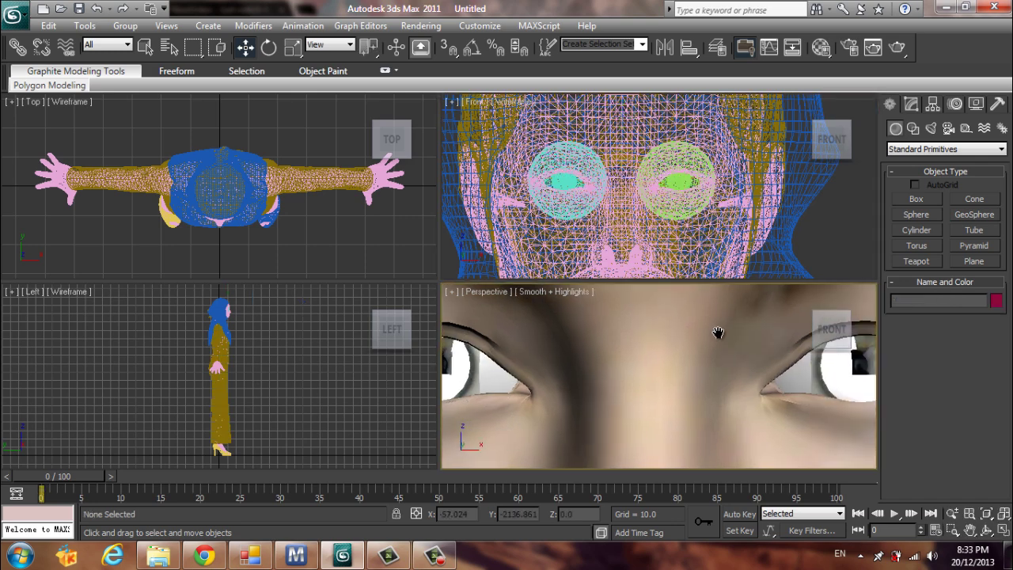
{"action": "middle_click_drag", "start_coordinate": [723, 340], "coordinate": [728, 350]}
{"action": "scroll", "coordinate": [728, 350], "scroll_direction": "down", "scroll_amount": 6}
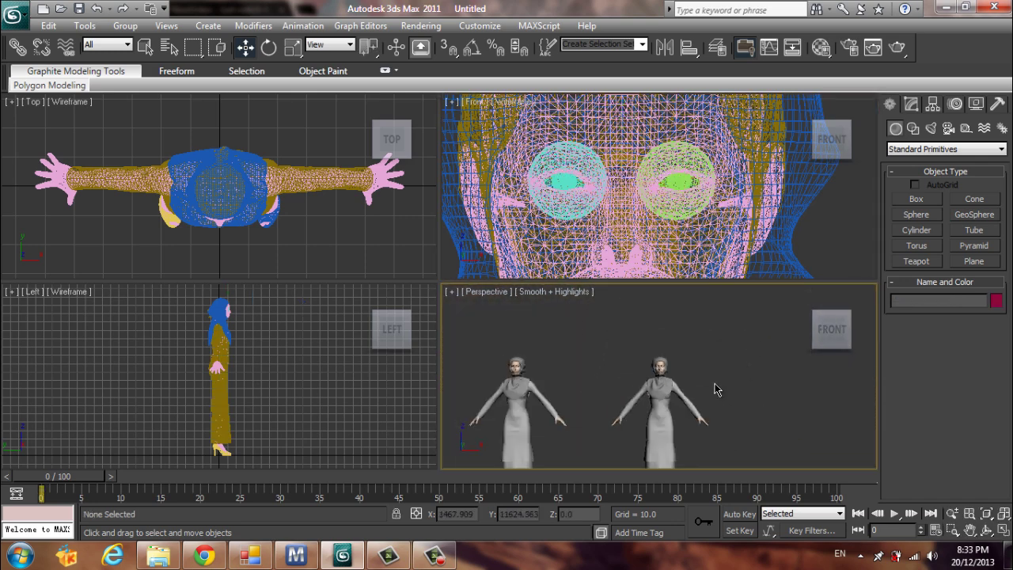
Step: Apply an Optimize modifier to the copied character's remaining body skin mesh
{"action": "scroll", "coordinate": [722, 380], "scroll_direction": "up", "scroll_amount": 1}
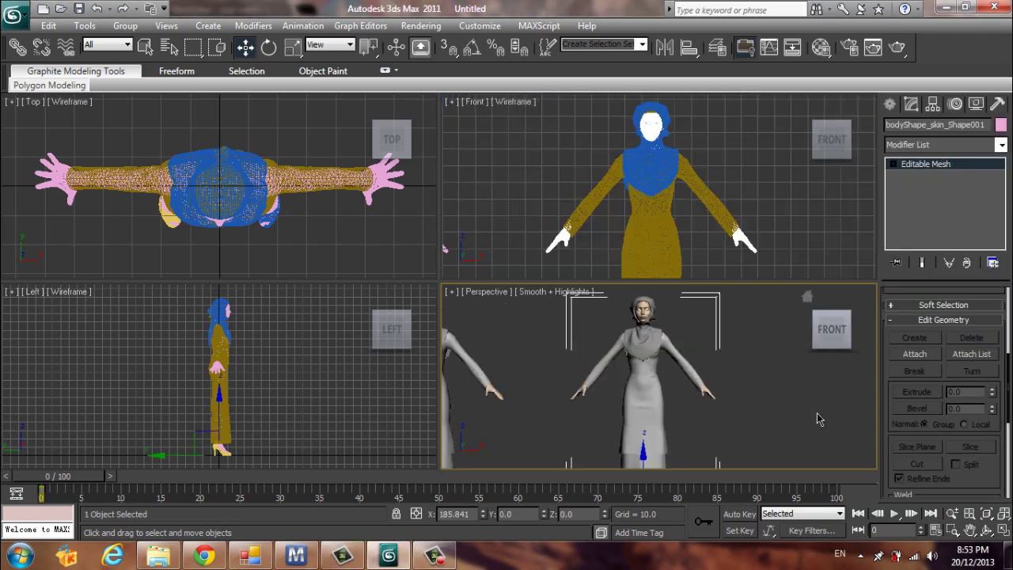
{"action": "scroll", "coordinate": [781, 424], "scroll_direction": "up", "scroll_amount": 6}
{"action": "middle_click_drag", "start_coordinate": [781, 424], "coordinate": [787, 459]}
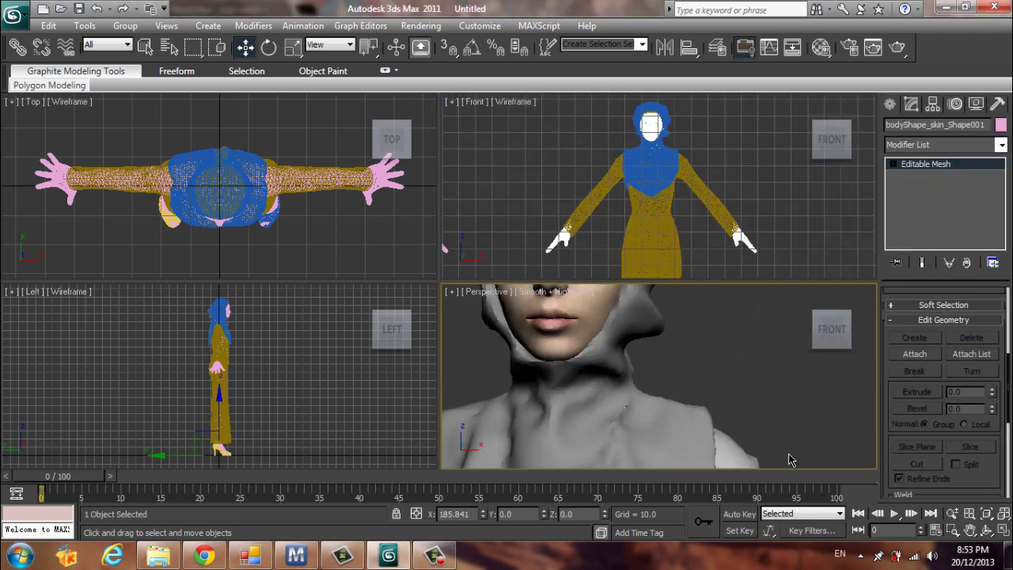
{"action": "scroll", "coordinate": [784, 452], "scroll_direction": "down", "scroll_amount": 3}
{"action": "middle_click_drag", "start_coordinate": [717, 383], "coordinate": [752, 372], "text": "alt"}
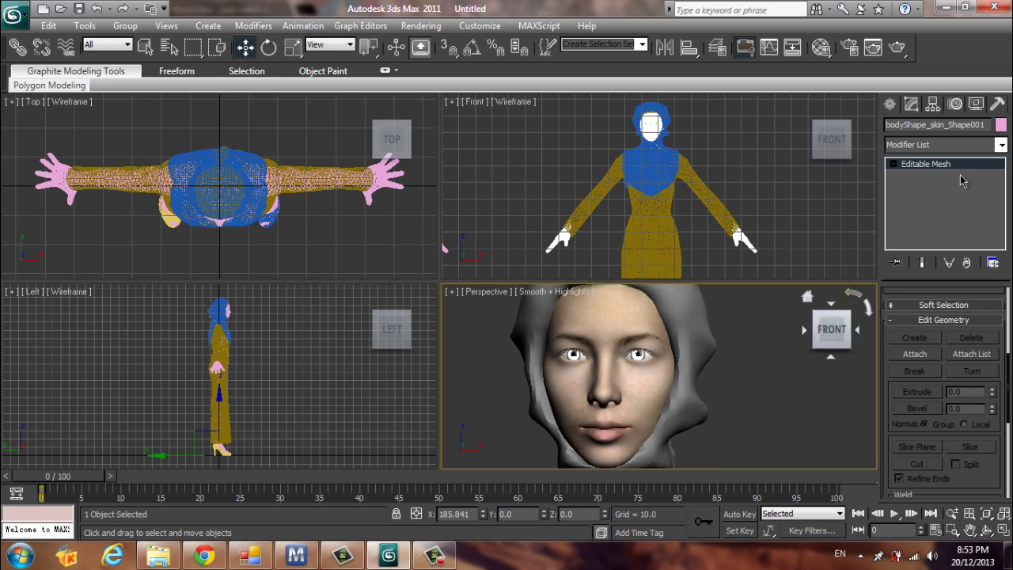
{"action": "left_click", "coordinate": [1001, 145]}
{"action": "scroll", "coordinate": [942, 332], "scroll_direction": "down", "scroll_amount": 15}
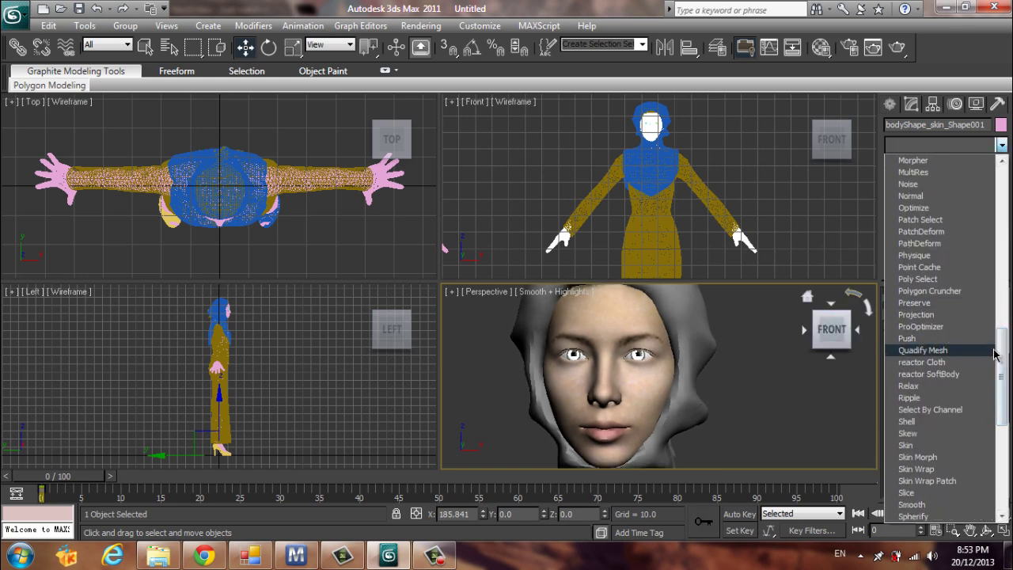
{"action": "left_click", "coordinate": [914, 208]}
{"action": "scroll", "coordinate": [945, 410], "scroll_direction": "down", "scroll_amount": 5}
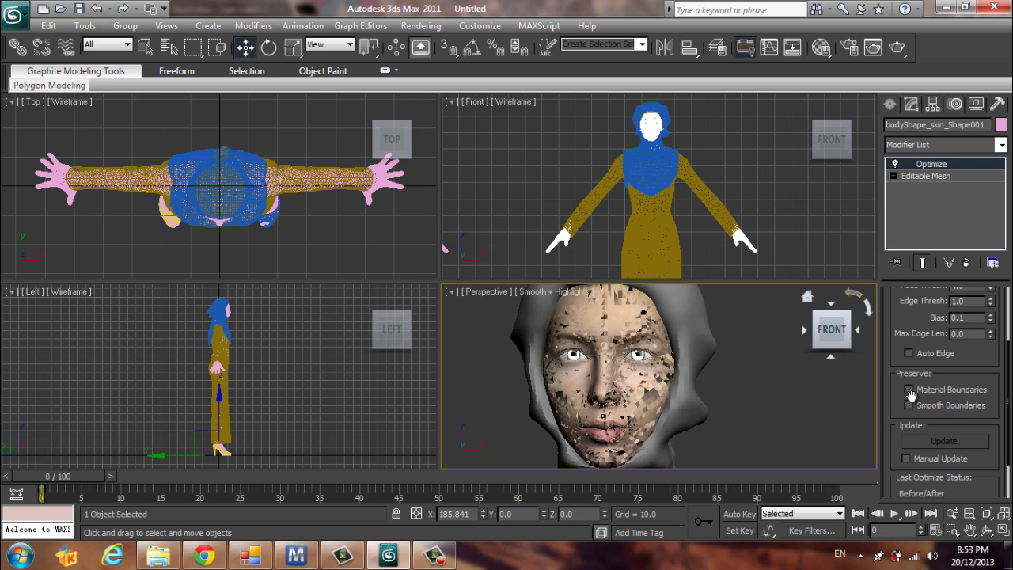
Step: Preserve material and smooth boundaries in the Optimize modifier, and check the before/after vertex and face status
{"action": "left_click", "coordinate": [909, 389]}
{"action": "left_click", "coordinate": [910, 405]}
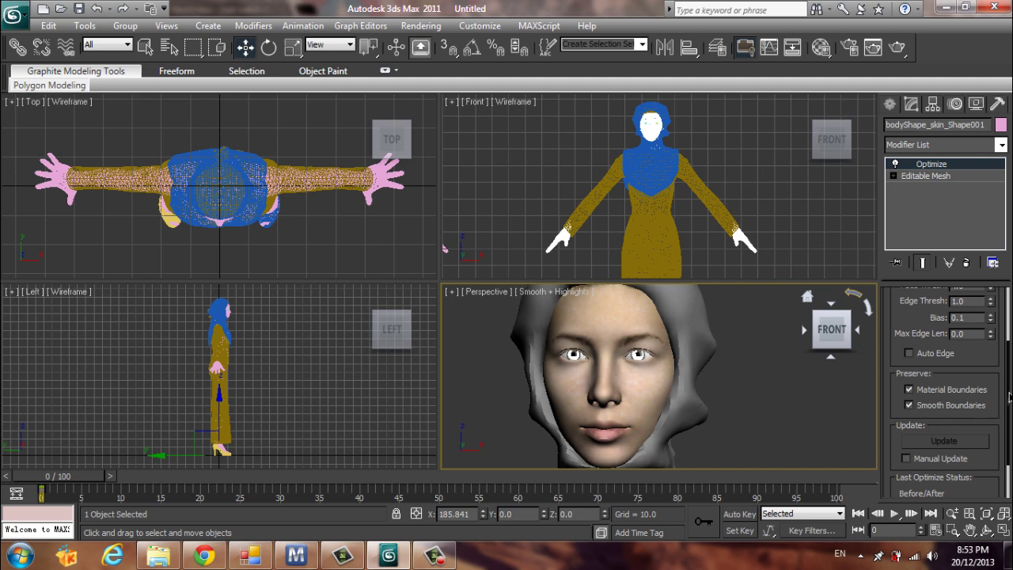
{"action": "scroll", "coordinate": [1010, 417], "scroll_direction": "down", "scroll_amount": 2}
{"action": "scroll", "coordinate": [1009, 417], "scroll_direction": "down", "scroll_amount": 1}
{"action": "scroll", "coordinate": [719, 352], "scroll_direction": "down", "scroll_amount": 10}
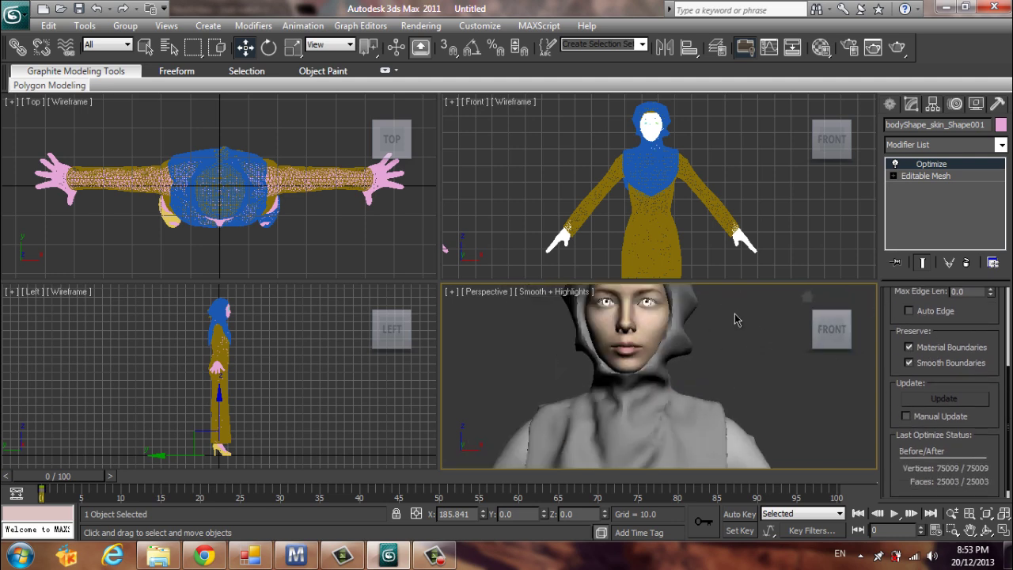
{"action": "scroll", "coordinate": [719, 352], "scroll_direction": "down", "scroll_amount": 6}
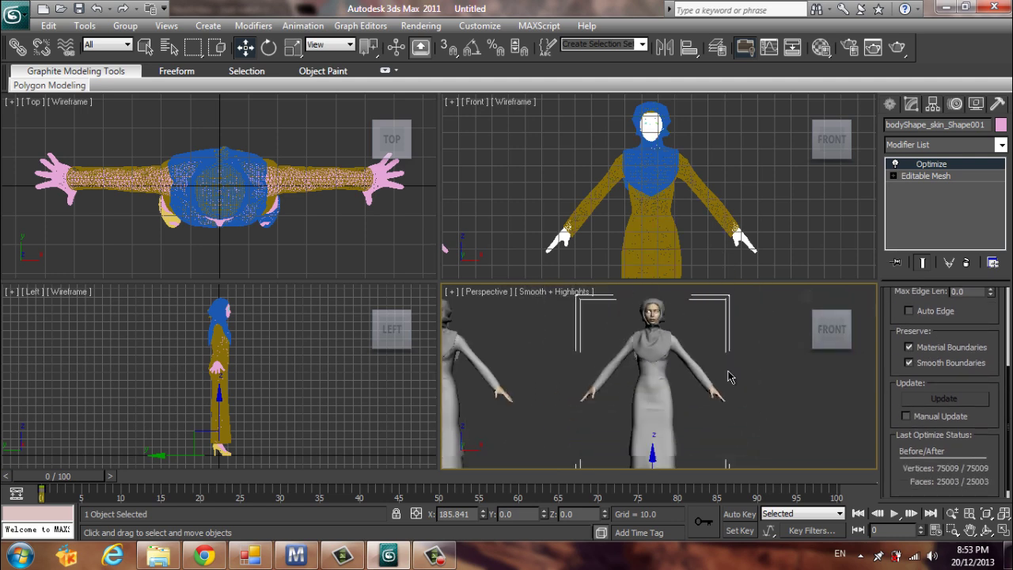
Step: Add a ProOptimizer modifier above Optimize on the body skin mesh and bring up its material and UV options
{"action": "left_click", "coordinate": [1000, 145]}
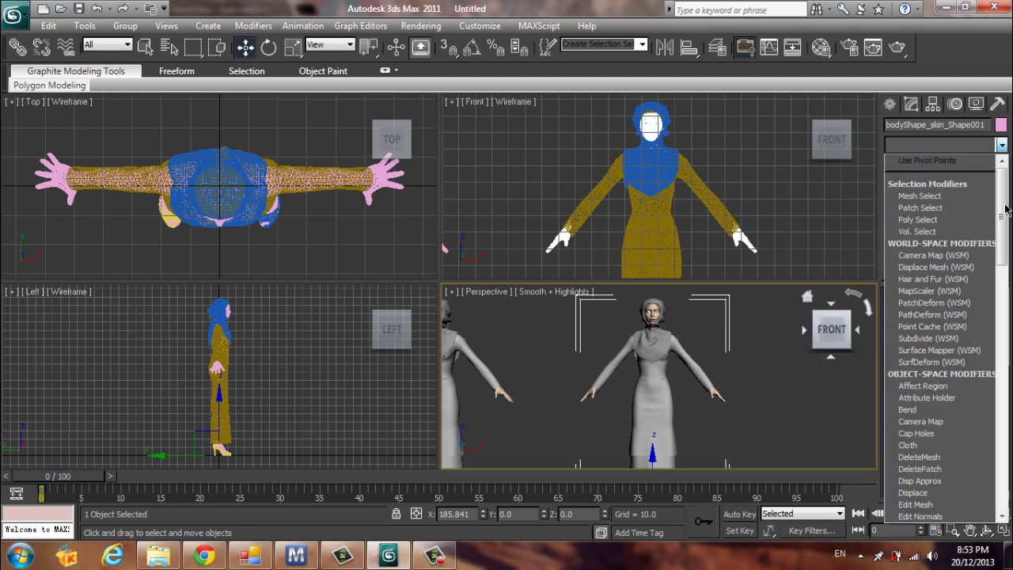
{"action": "scroll", "coordinate": [1001, 340], "scroll_direction": "down", "scroll_amount": 12}
{"action": "scroll", "coordinate": [1001, 340], "scroll_direction": "down", "scroll_amount": 3}
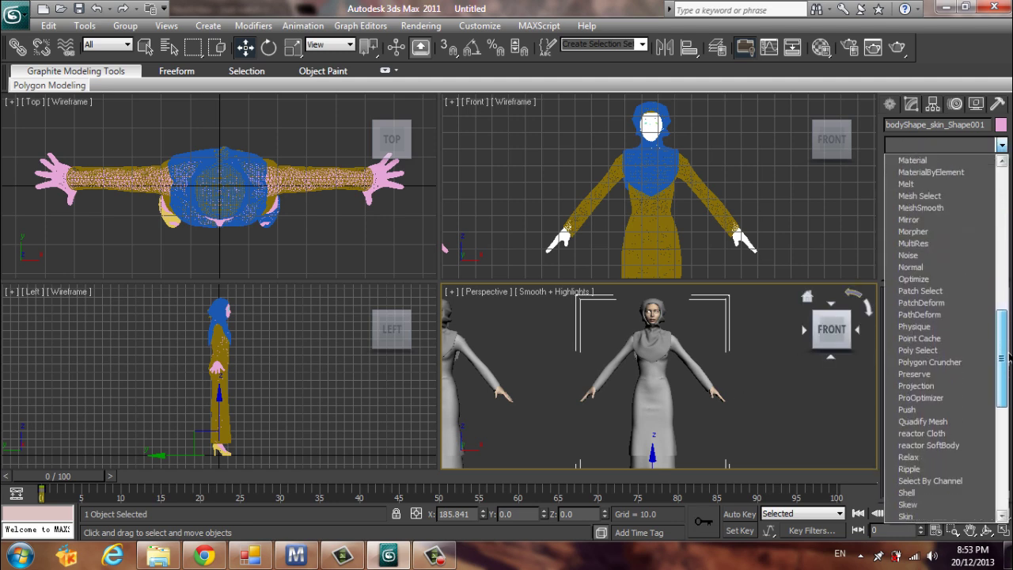
{"action": "left_click", "coordinate": [918, 361]}
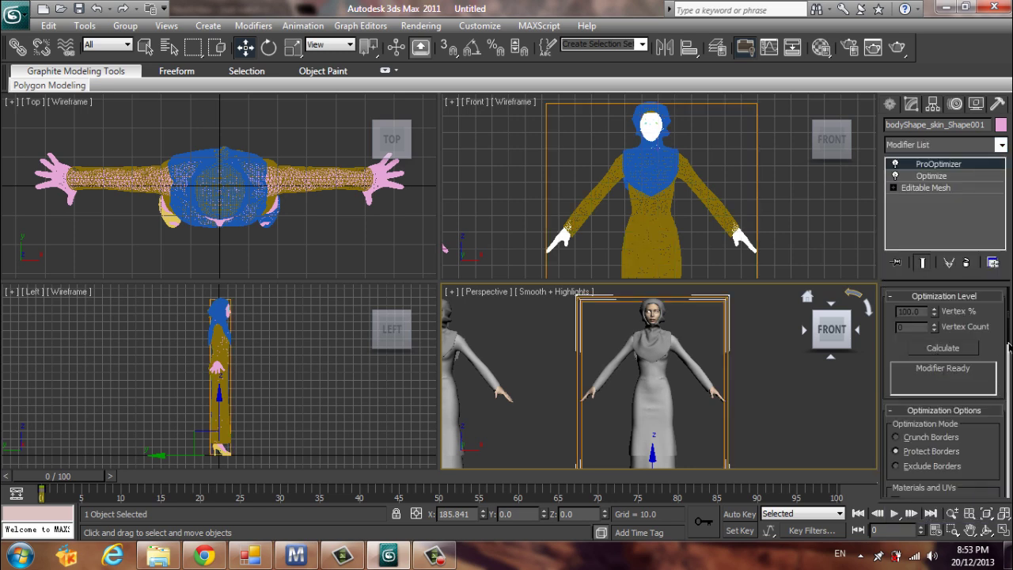
{"action": "scroll", "coordinate": [1009, 342], "scroll_direction": "down", "scroll_amount": 3}
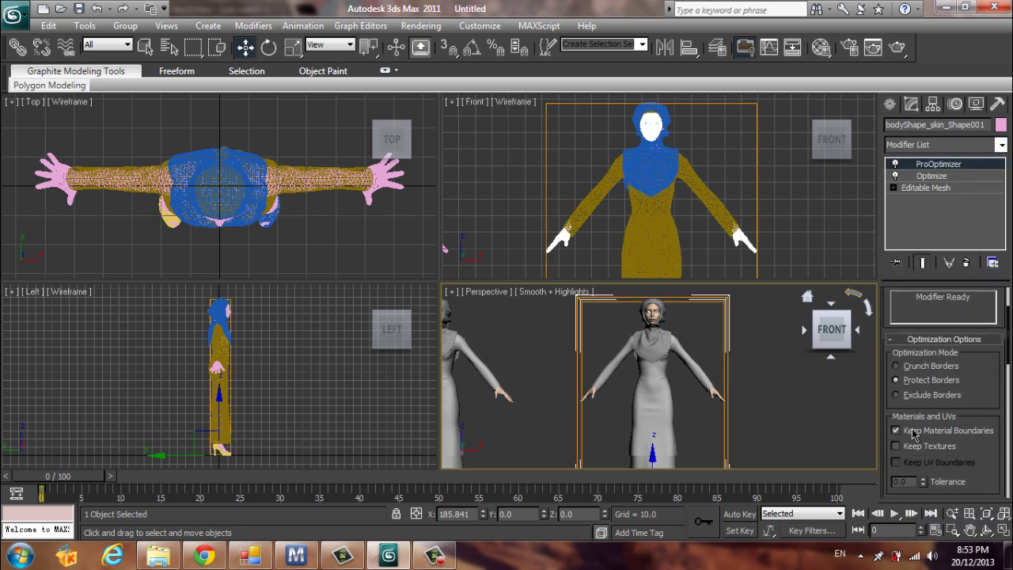
Step: Enable Keep Textures, Merge Vertices and Merge Faces in the body skin's ProOptimizer settings
{"action": "left_click", "coordinate": [896, 447]}
{"action": "scroll", "coordinate": [1009, 398], "scroll_direction": "down", "scroll_amount": 4}
{"action": "left_click_drag", "start_coordinate": [1008, 399], "coordinate": [1003, 471]}
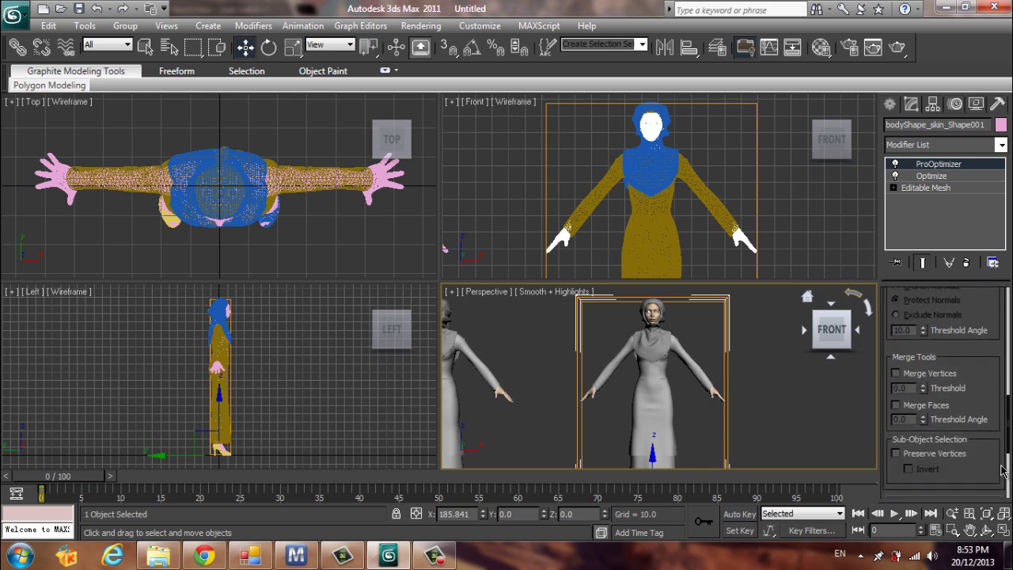
{"action": "left_click", "coordinate": [897, 373]}
{"action": "left_click", "coordinate": [896, 405]}
Step: Set ProOptimizer to XZ Symmetry and Crunch Borders, and calculate the optimization for the body skin
{"action": "left_click_drag", "start_coordinate": [1010, 432], "coordinate": [1009, 475]}
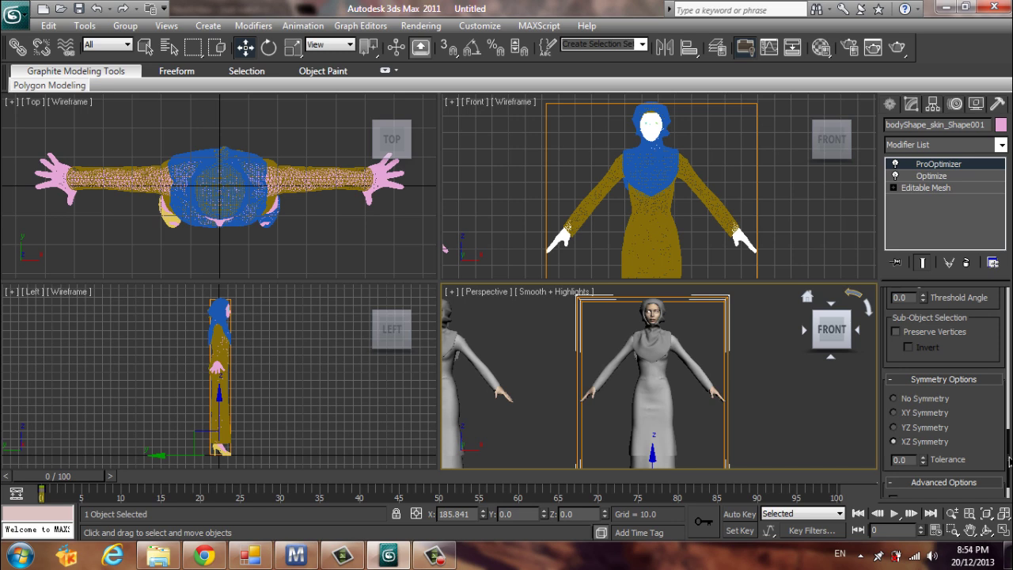
{"action": "scroll", "coordinate": [1010, 461], "scroll_direction": "up", "scroll_amount": 10}
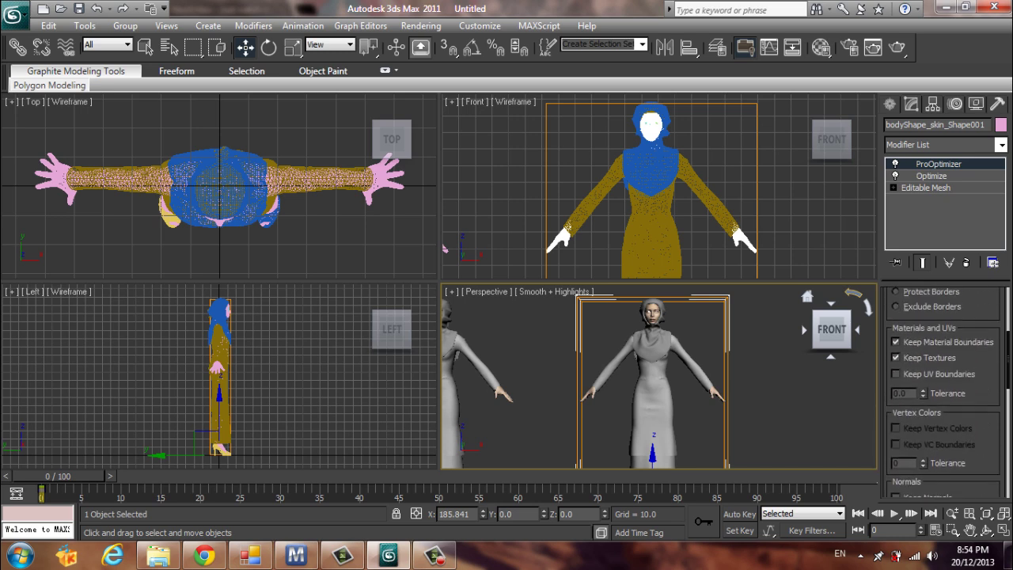
{"action": "scroll", "coordinate": [946, 391], "scroll_direction": "up", "scroll_amount": 2}
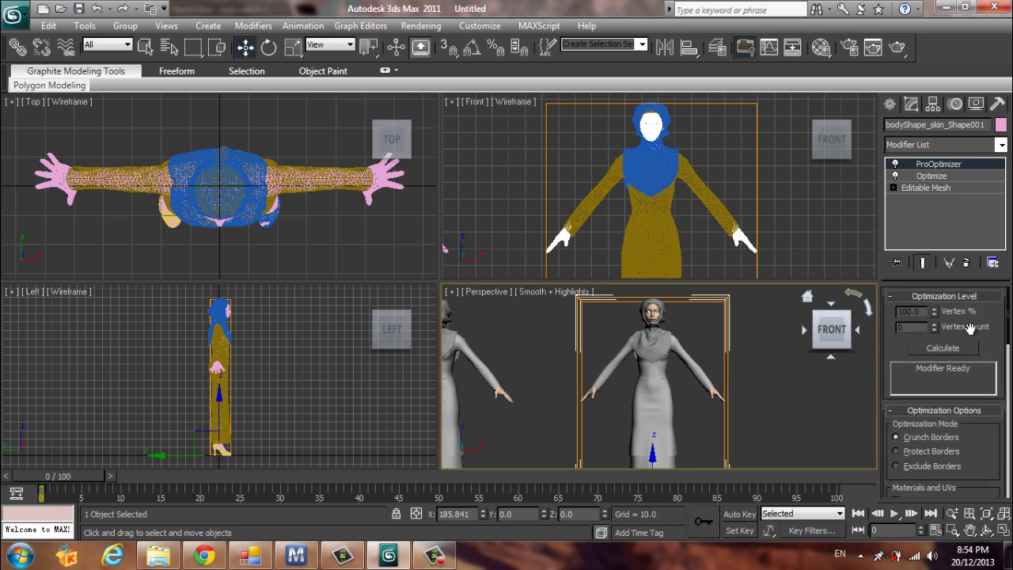
{"action": "left_click", "coordinate": [954, 348]}
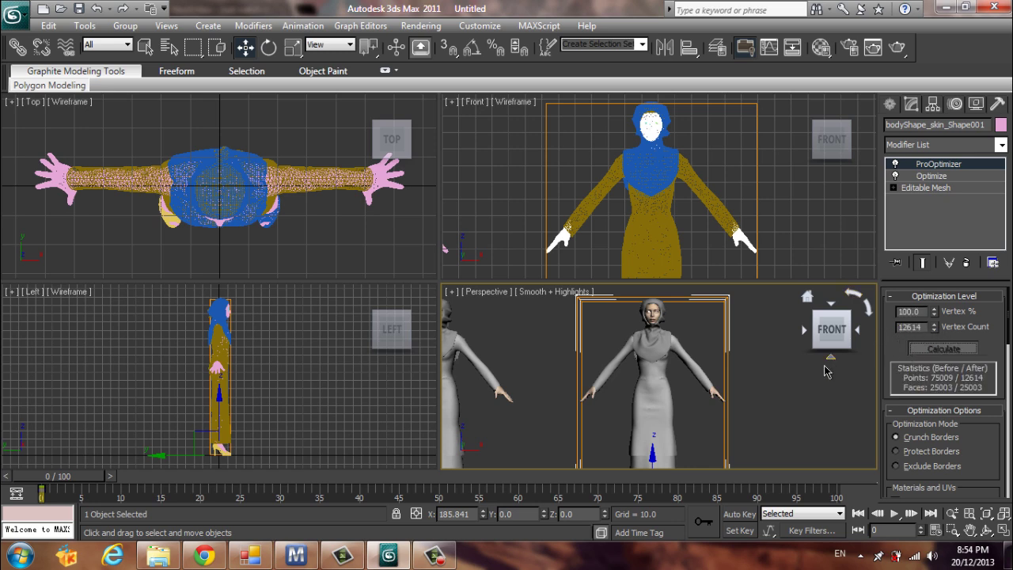
Step: Try ProOptimizer vertex percentages of 30, 50 and 60 while comparing the face, and settle on 70%
{"action": "scroll", "coordinate": [779, 402], "scroll_direction": "up", "scroll_amount": 6}
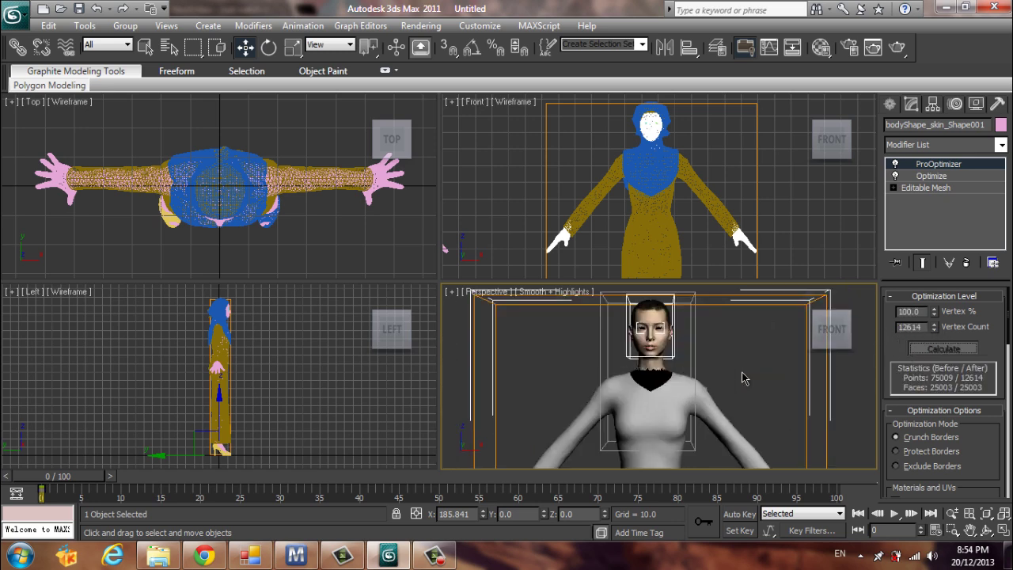
{"action": "scroll", "coordinate": [743, 378], "scroll_direction": "up", "scroll_amount": 8}
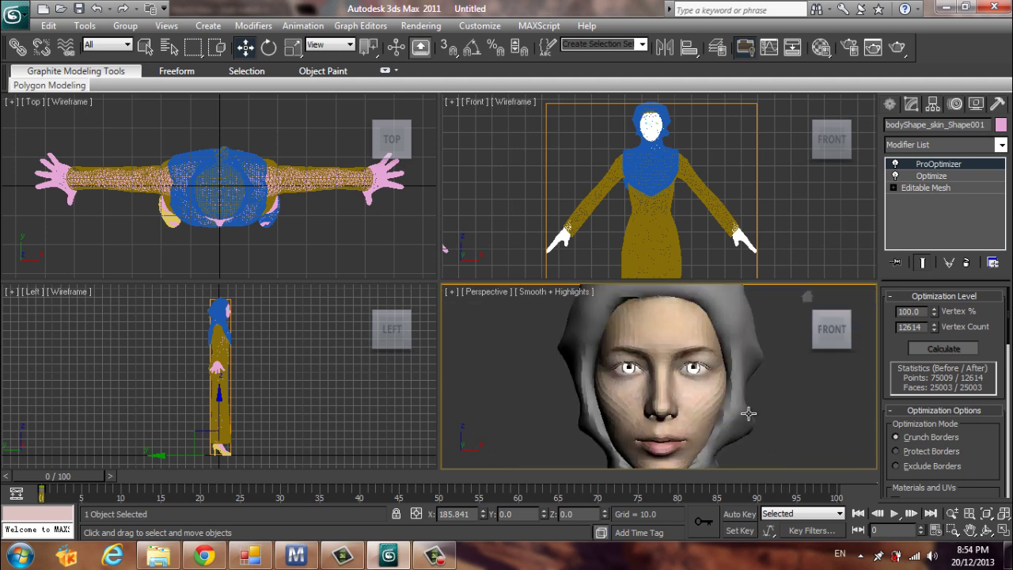
{"action": "middle_click_drag", "start_coordinate": [746, 414], "coordinate": [728, 412]}
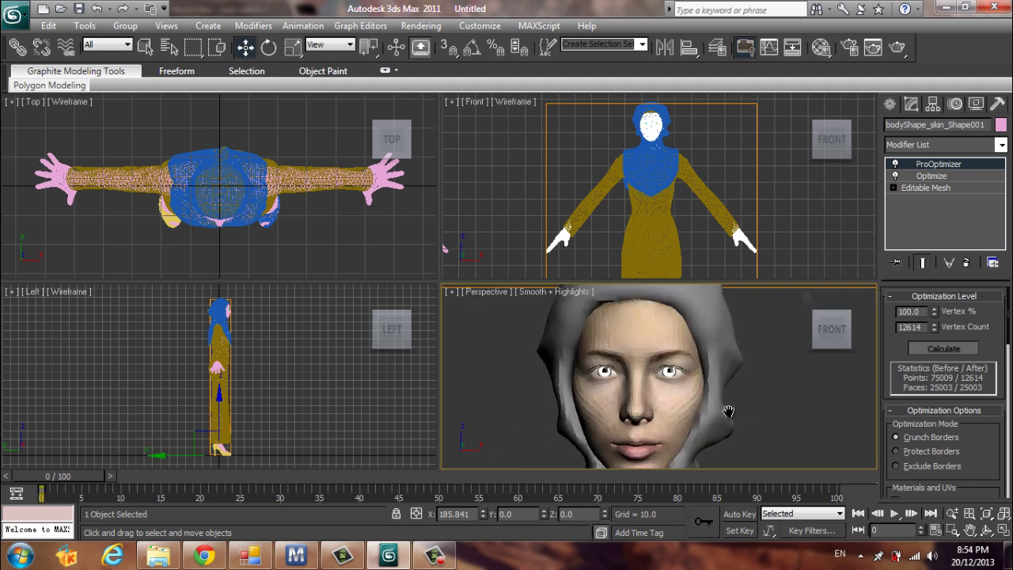
{"action": "left_click", "coordinate": [914, 311]}
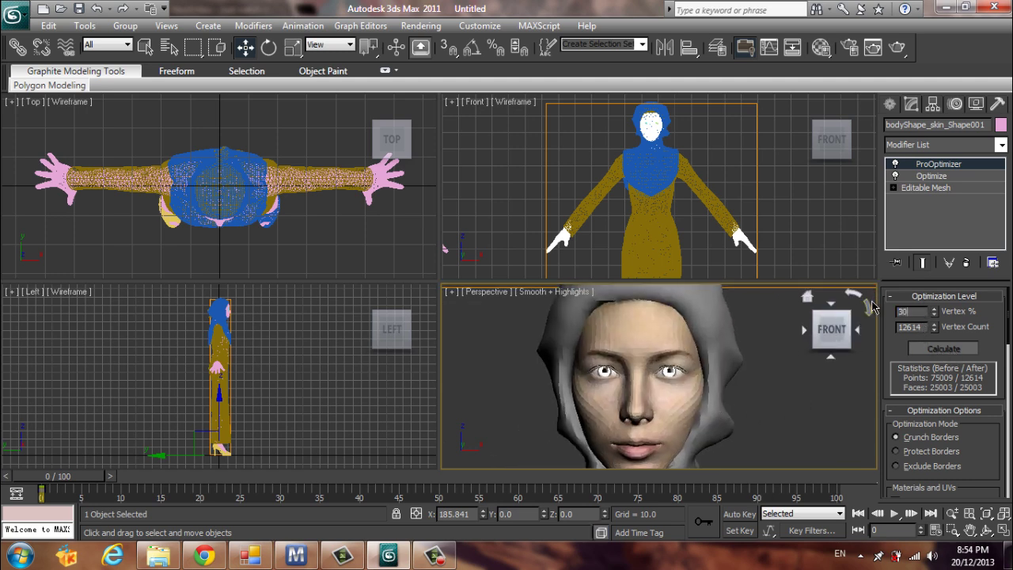
{"action": "key", "text": "Return"}
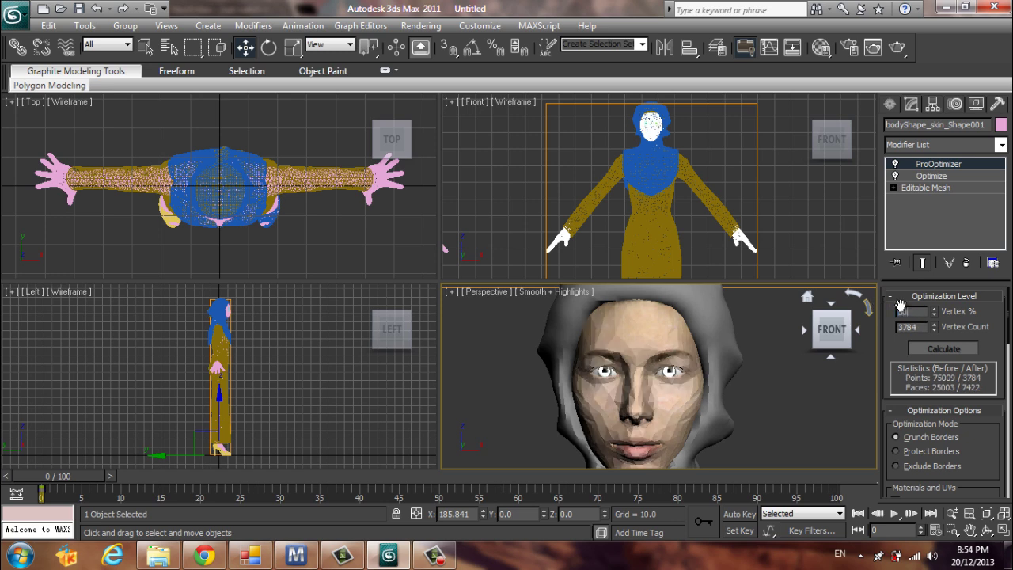
{"action": "type", "text": "50"}
{"action": "key", "text": "Return"}
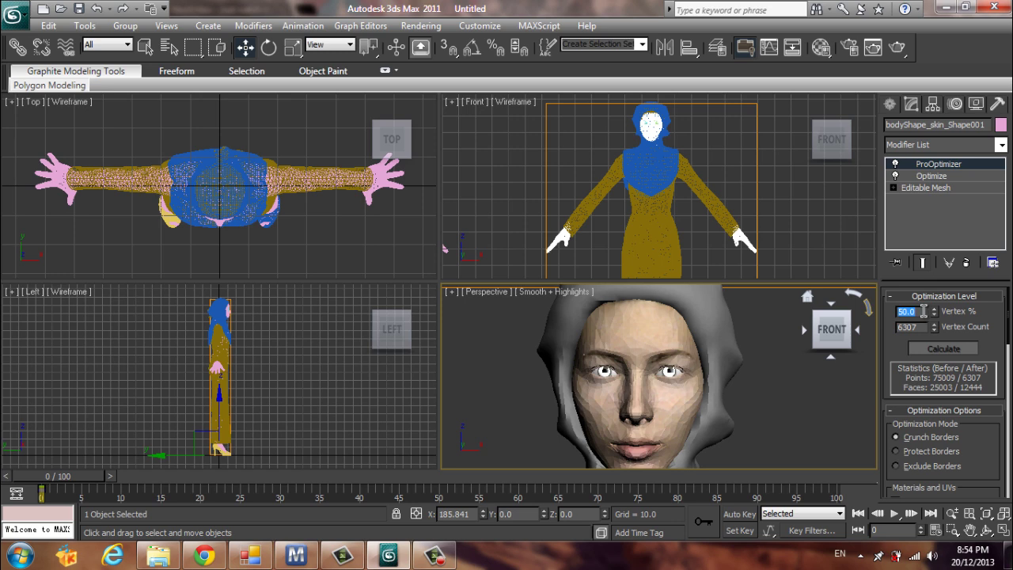
{"action": "type", "text": "60"}
{"action": "key", "text": "Return"}
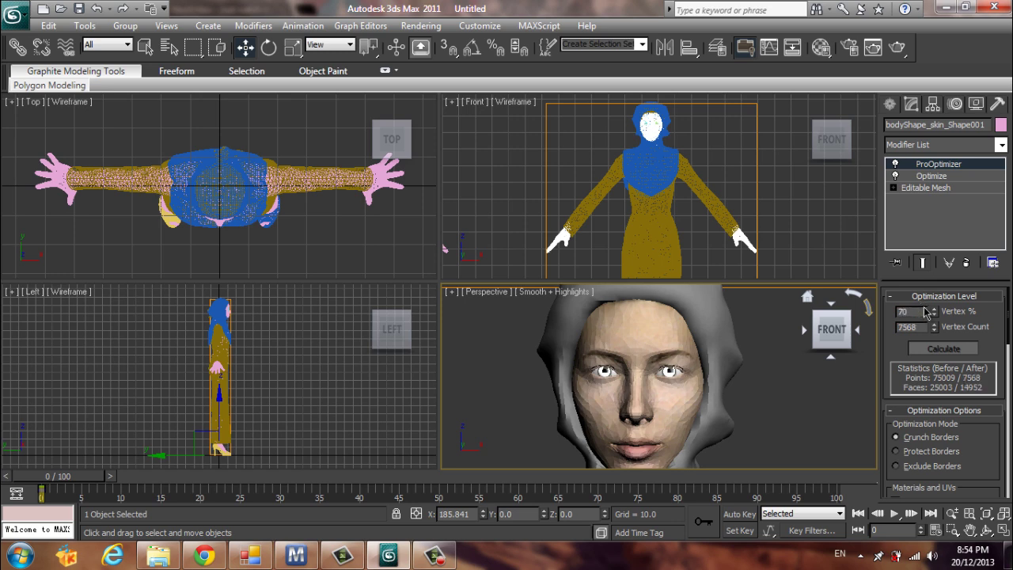
{"action": "key", "text": "Return"}
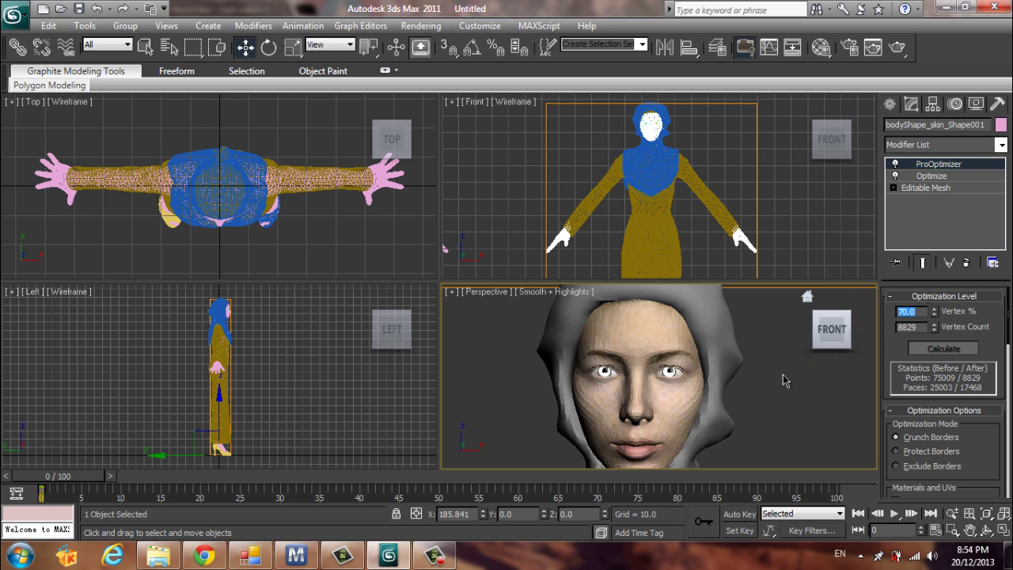
Step: Render the optimized character's upper body in the perspective view to check its quality, and close the rendered image
{"action": "scroll", "coordinate": [760, 346], "scroll_direction": "down", "scroll_amount": 5}
{"action": "scroll", "coordinate": [760, 346], "scroll_direction": "down", "scroll_amount": 5}
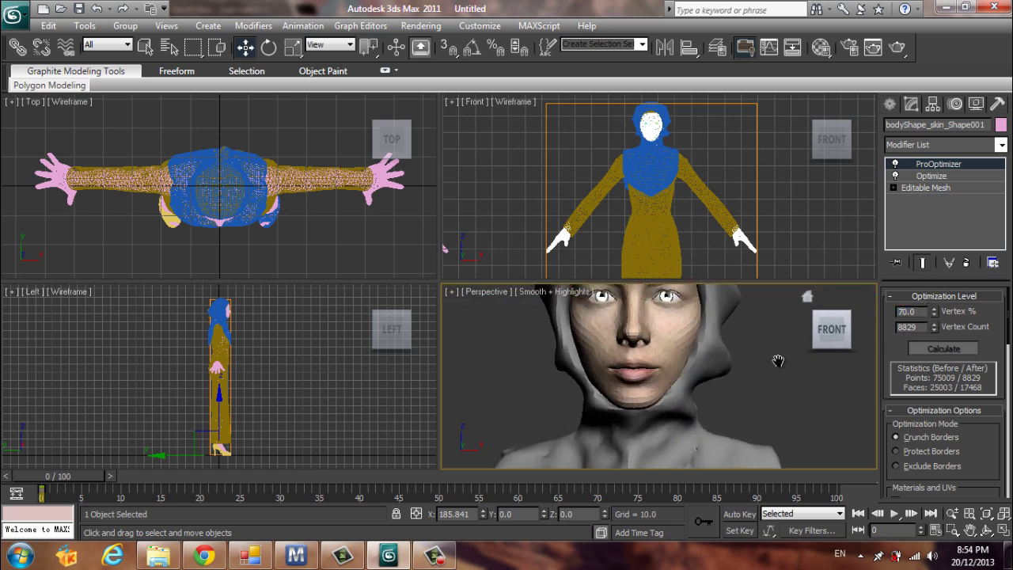
{"action": "left_click", "coordinate": [820, 331]}
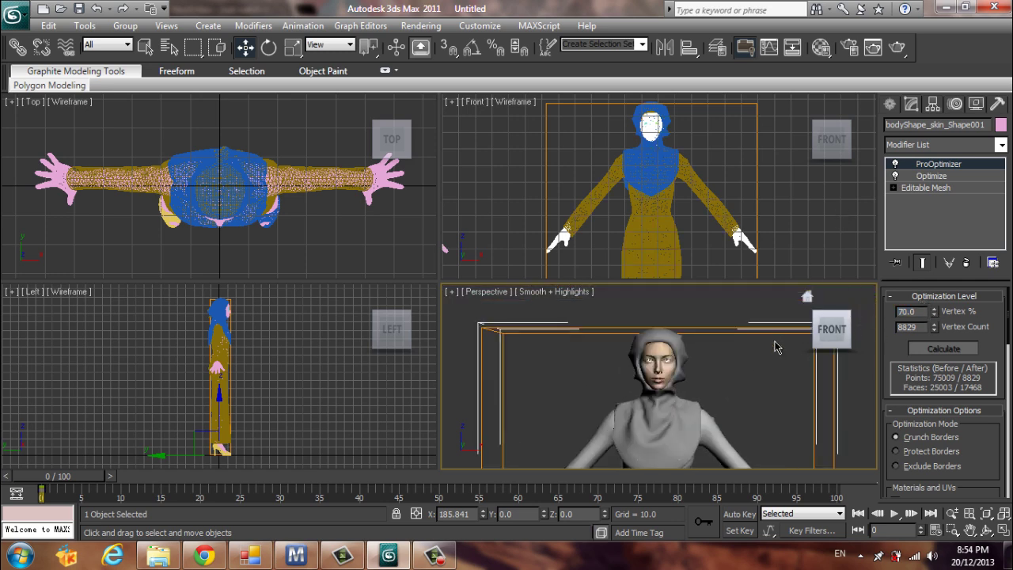
{"action": "left_click", "coordinate": [897, 49]}
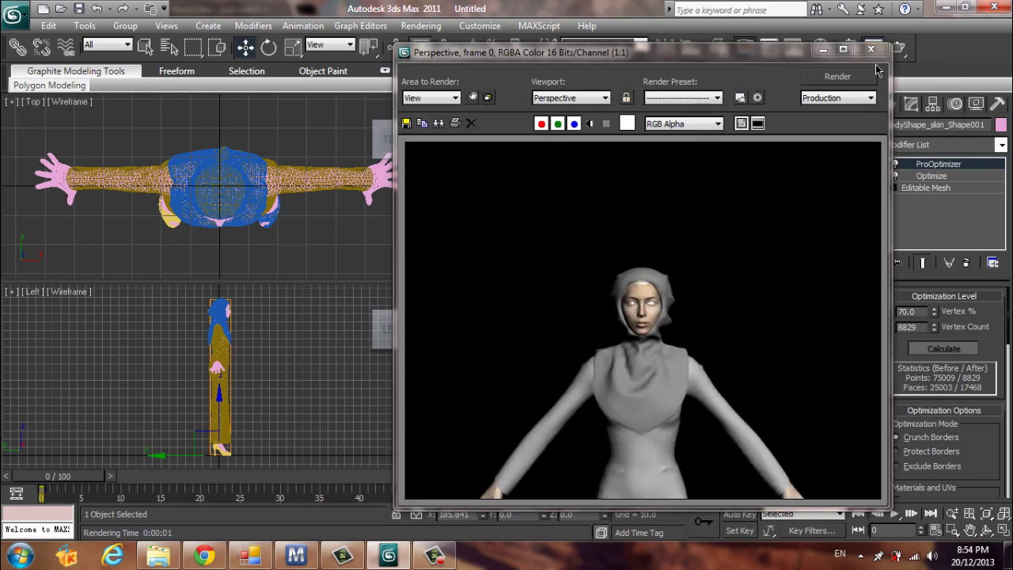
{"action": "left_click", "coordinate": [870, 49]}
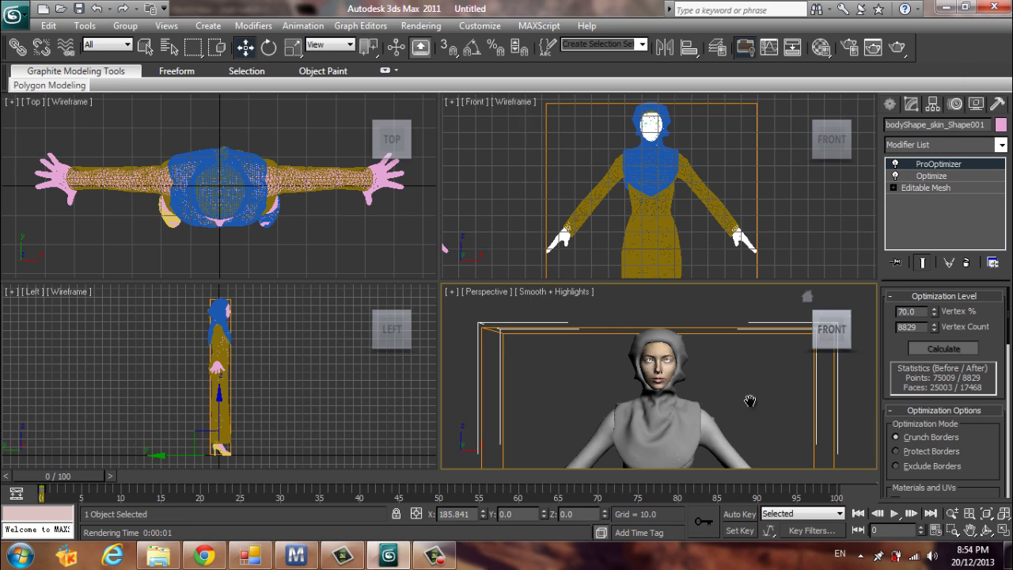
{"action": "middle_click_drag", "start_coordinate": [733, 355], "coordinate": [742, 333]}
{"action": "scroll", "coordinate": [742, 333], "scroll_direction": "down", "scroll_amount": 3}
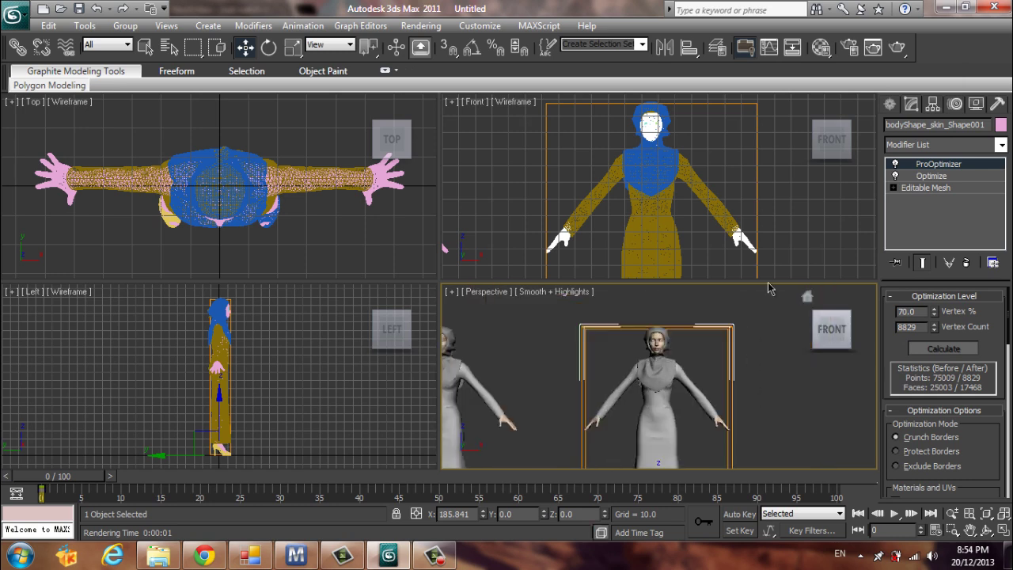
{"action": "left_click", "coordinate": [890, 105]}
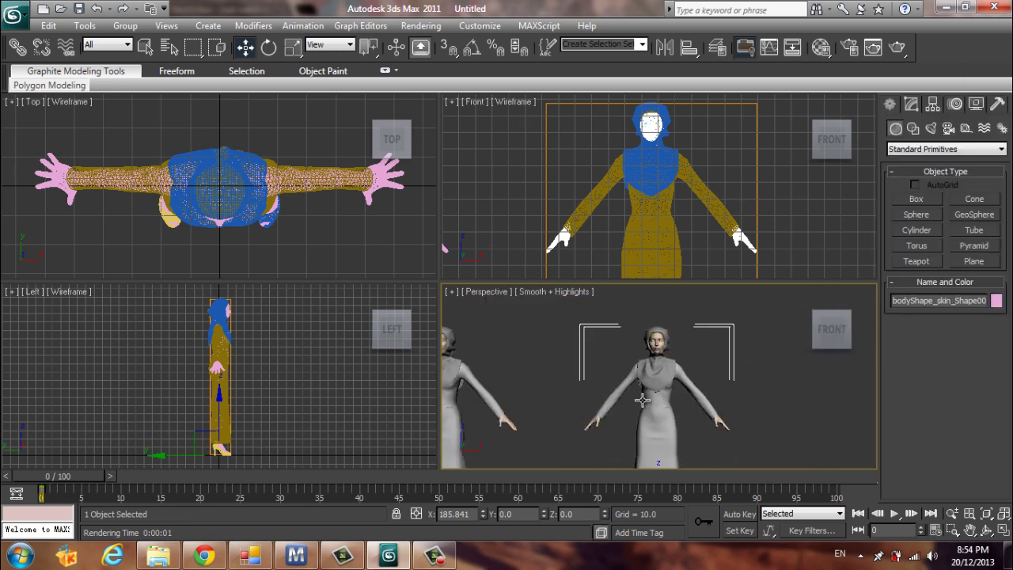
{"action": "scroll", "coordinate": [667, 410], "scroll_direction": "down", "scroll_amount": 3}
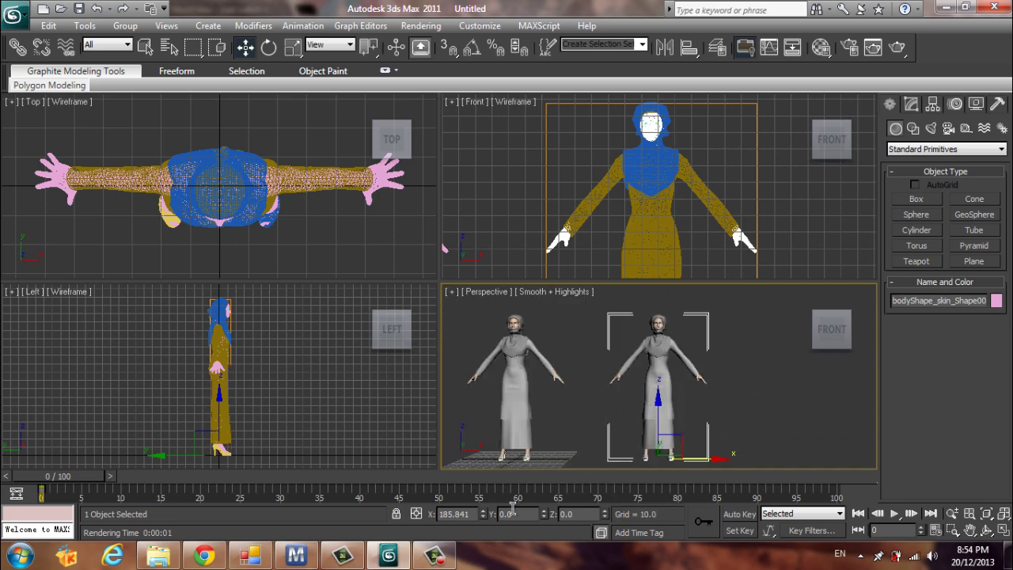
{"action": "left_click", "coordinate": [434, 556]}
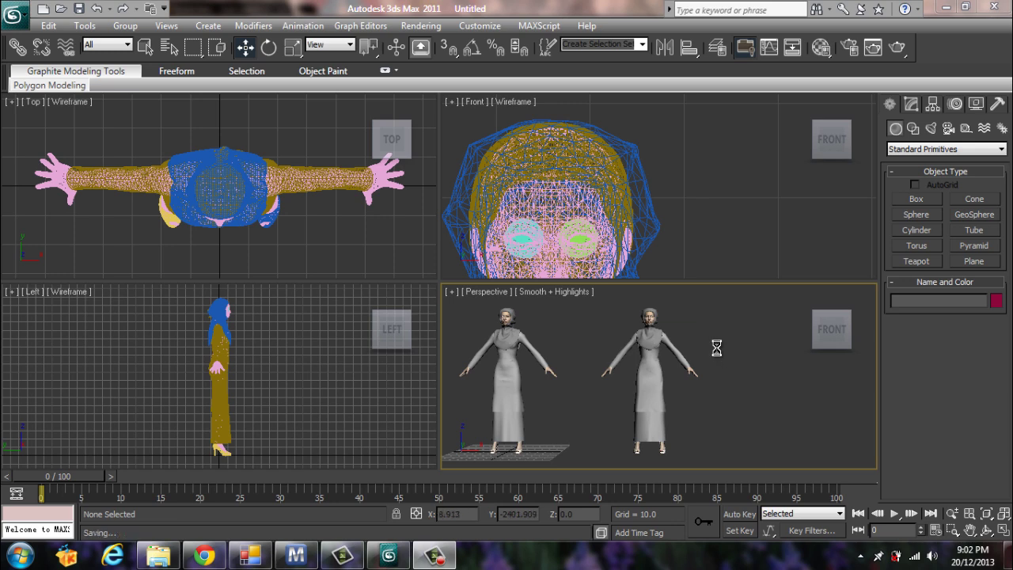
Step: Select all objects of the copied character and check their triangle count with the Polygon Counter utility
{"action": "middle_click_drag", "start_coordinate": [710, 344], "coordinate": [715, 351]}
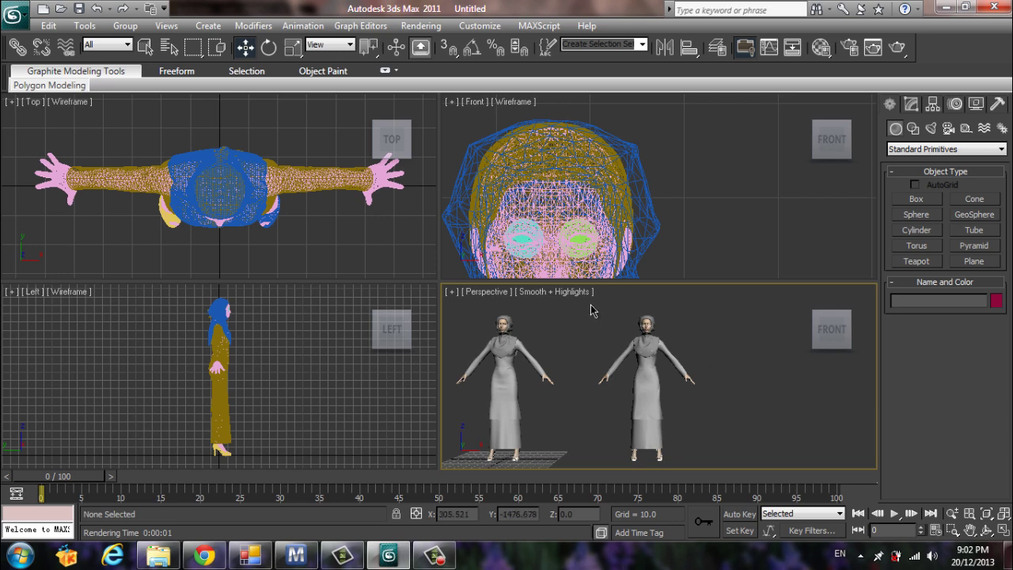
{"action": "left_click_drag", "start_coordinate": [592, 310], "coordinate": [716, 479]}
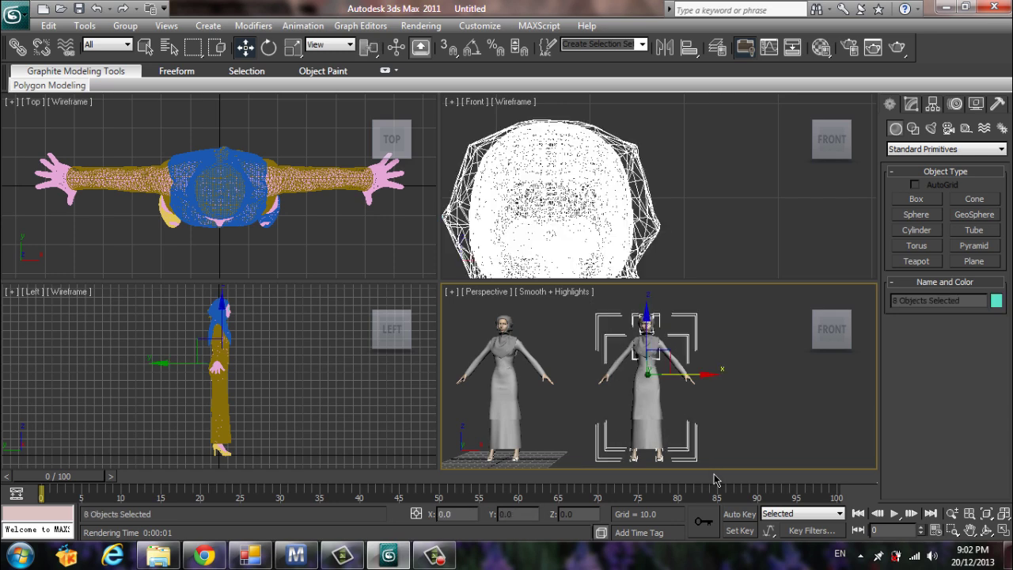
{"action": "left_click", "coordinate": [999, 106]}
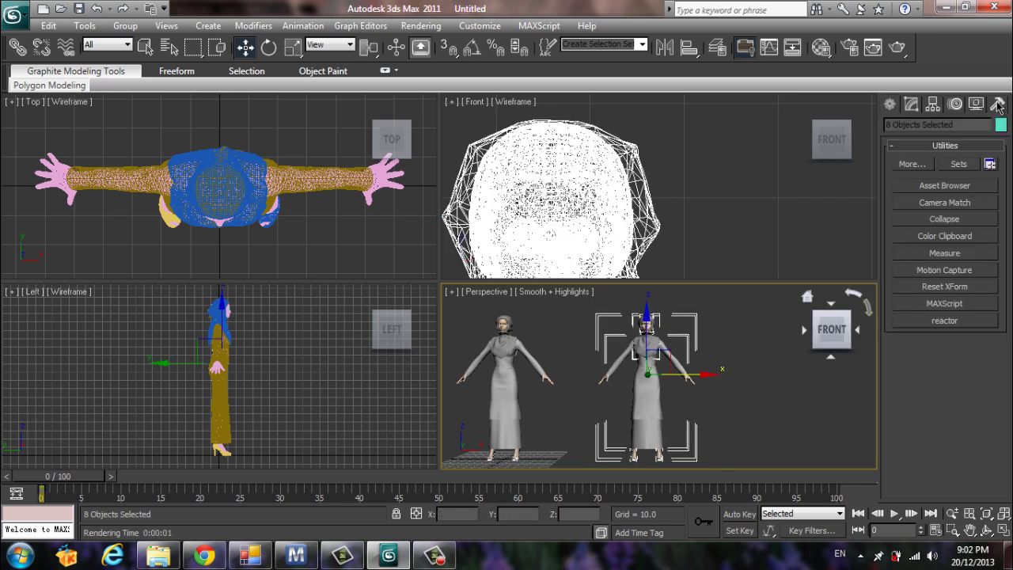
{"action": "left_click", "coordinate": [912, 164]}
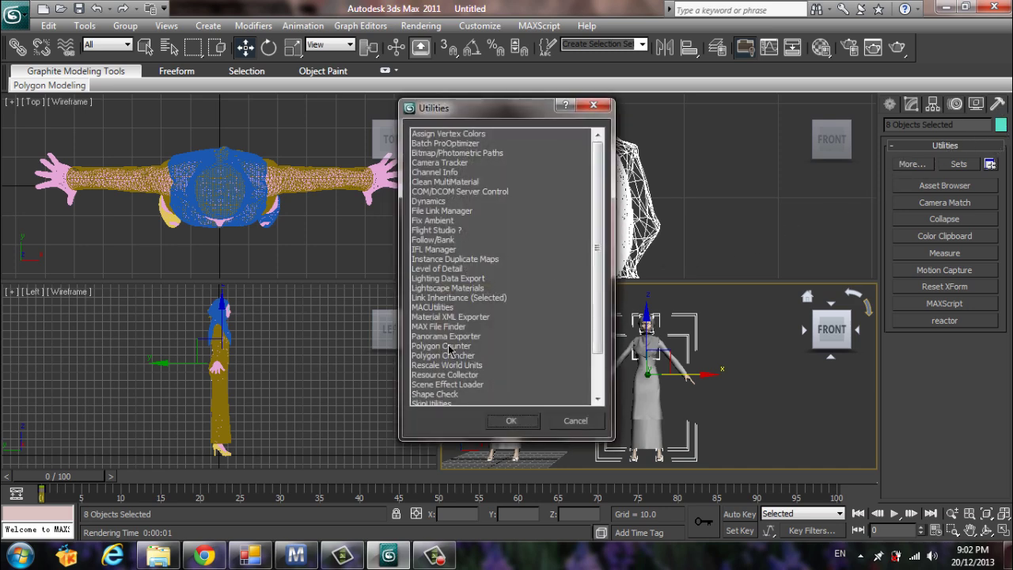
{"action": "double_click", "coordinate": [444, 346]}
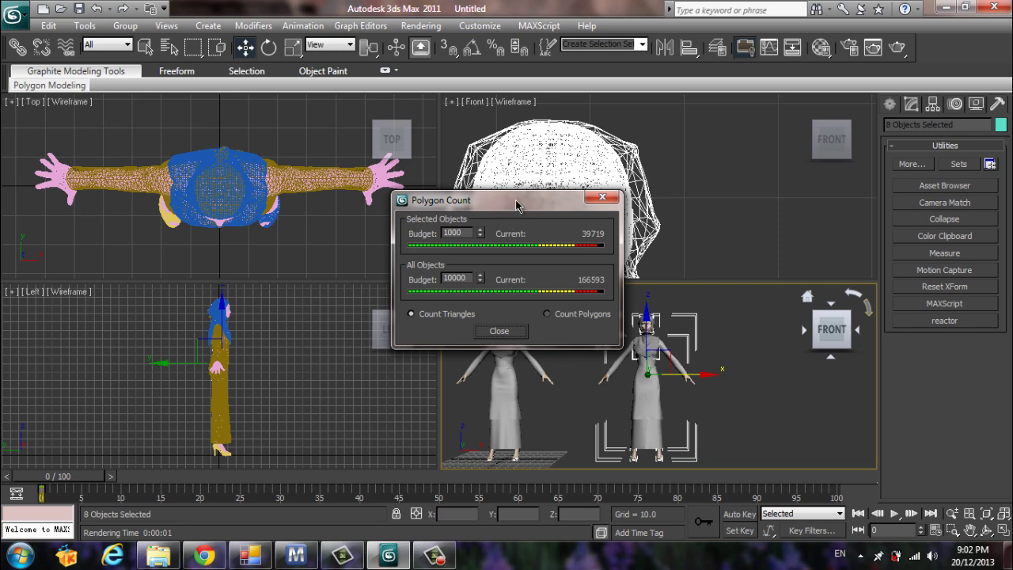
{"action": "left_click_drag", "start_coordinate": [473, 205], "coordinate": [399, 214]}
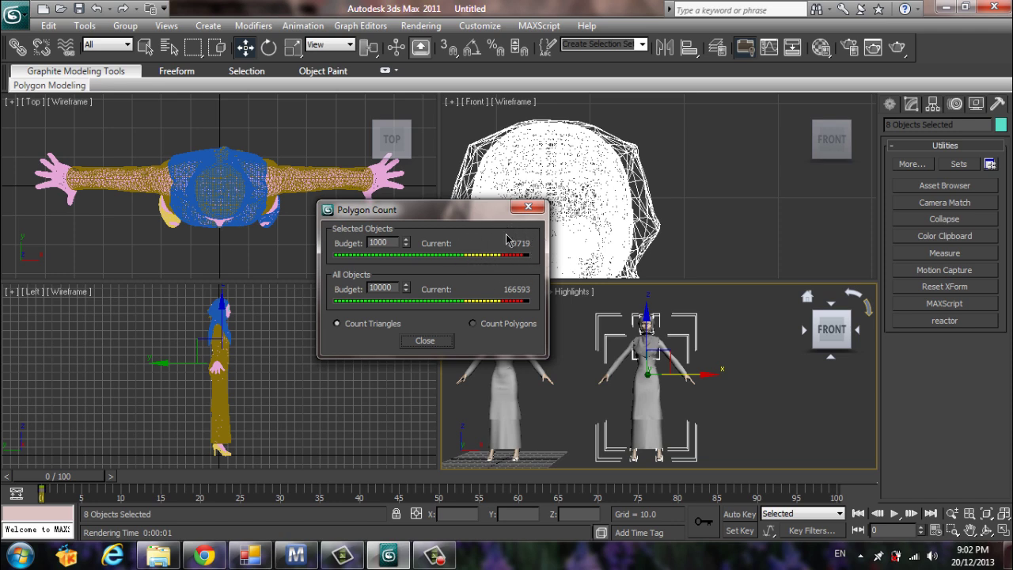
{"action": "left_click", "coordinate": [425, 342]}
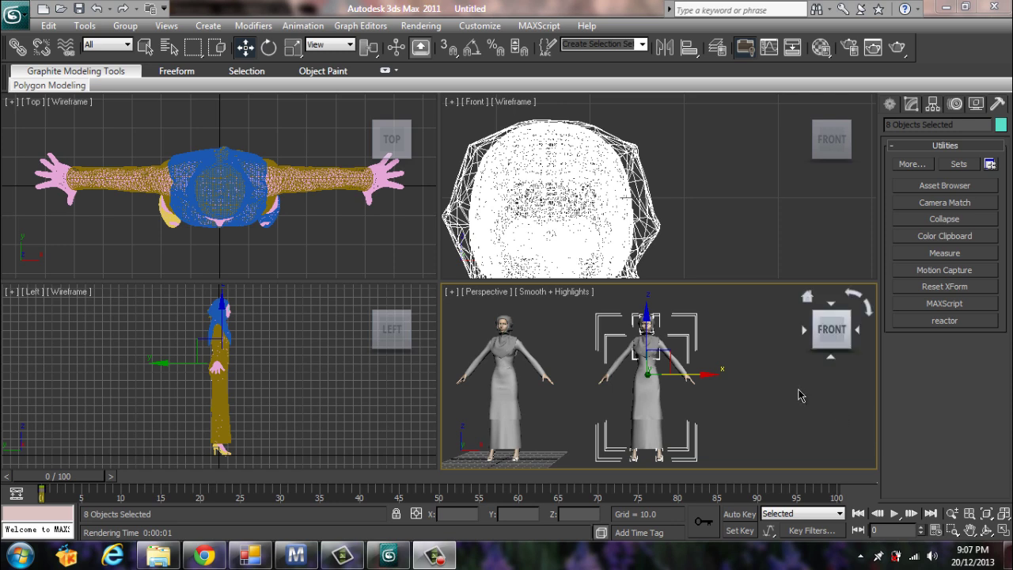
Step: Try to render the copied character in the perspective view, cancelling at the missing map coordinates dialog
{"action": "middle_click_drag", "start_coordinate": [772, 391], "coordinate": [774, 370]}
{"action": "scroll", "coordinate": [774, 371], "scroll_direction": "up", "scroll_amount": 5}
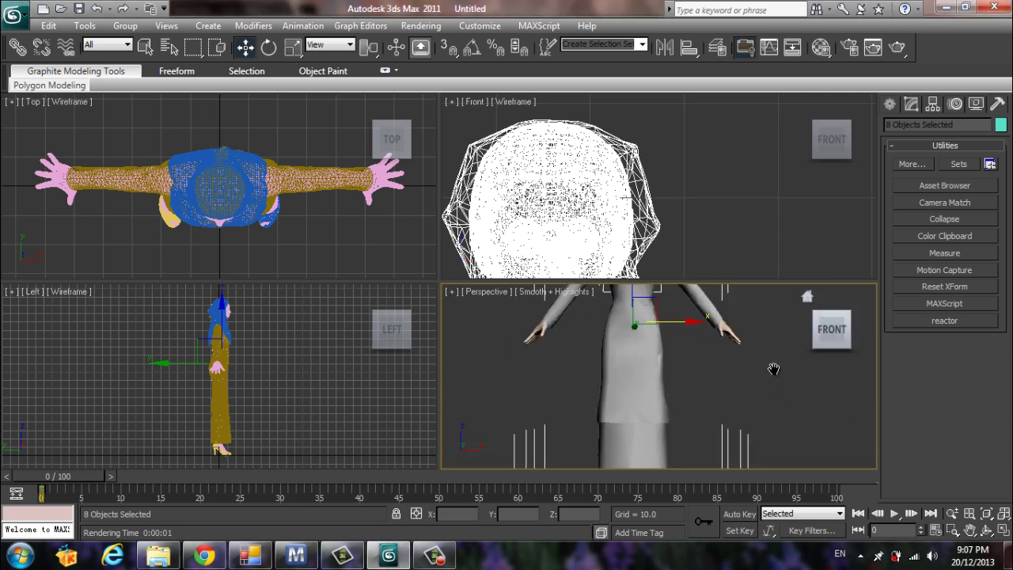
{"action": "scroll", "coordinate": [772, 409], "scroll_direction": "down", "scroll_amount": 2}
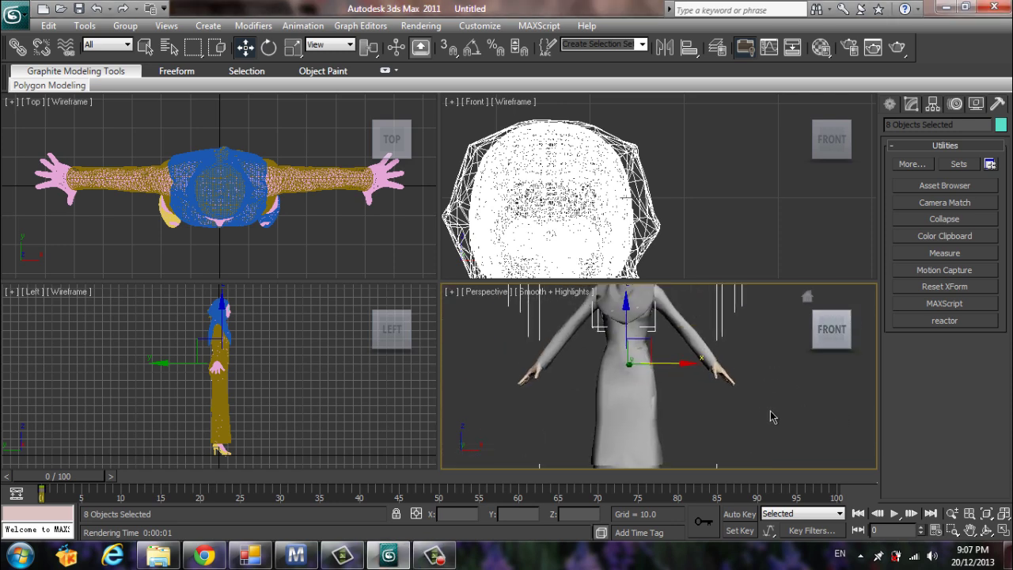
{"action": "left_click", "coordinate": [897, 48]}
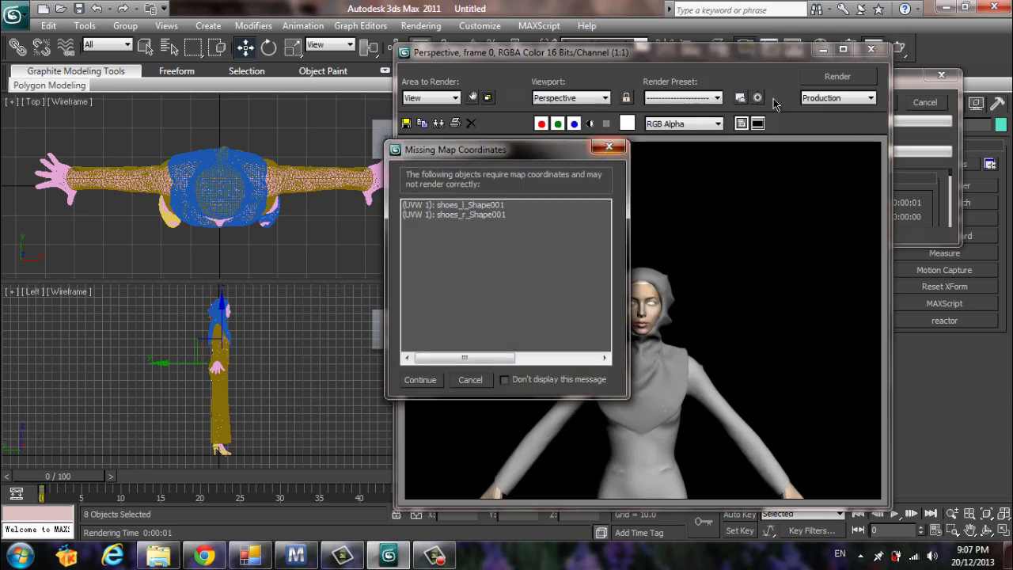
{"action": "left_click", "coordinate": [610, 147]}
{"action": "left_click", "coordinate": [874, 49]}
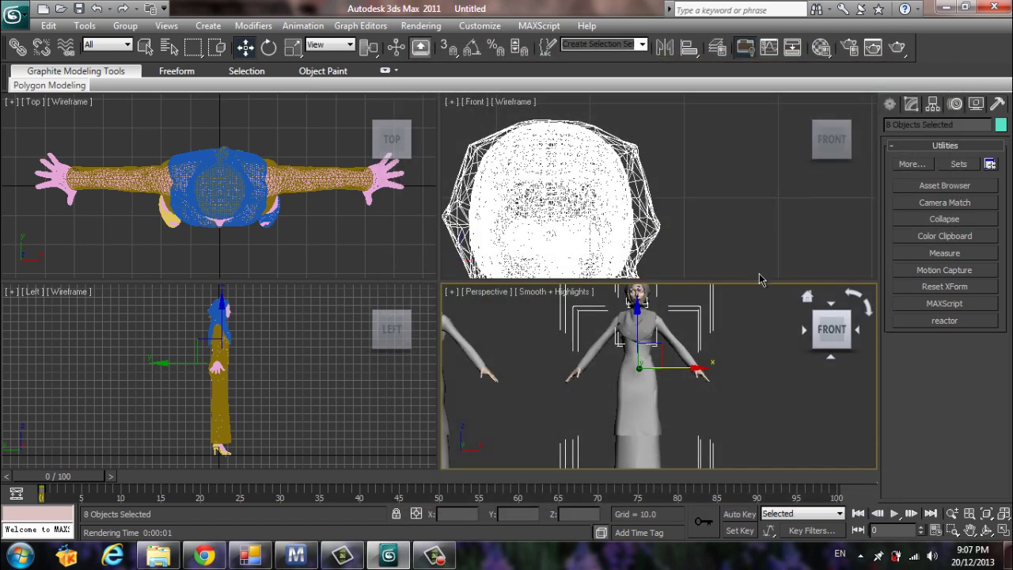
{"action": "scroll", "coordinate": [717, 336], "scroll_direction": "down", "scroll_amount": 5}
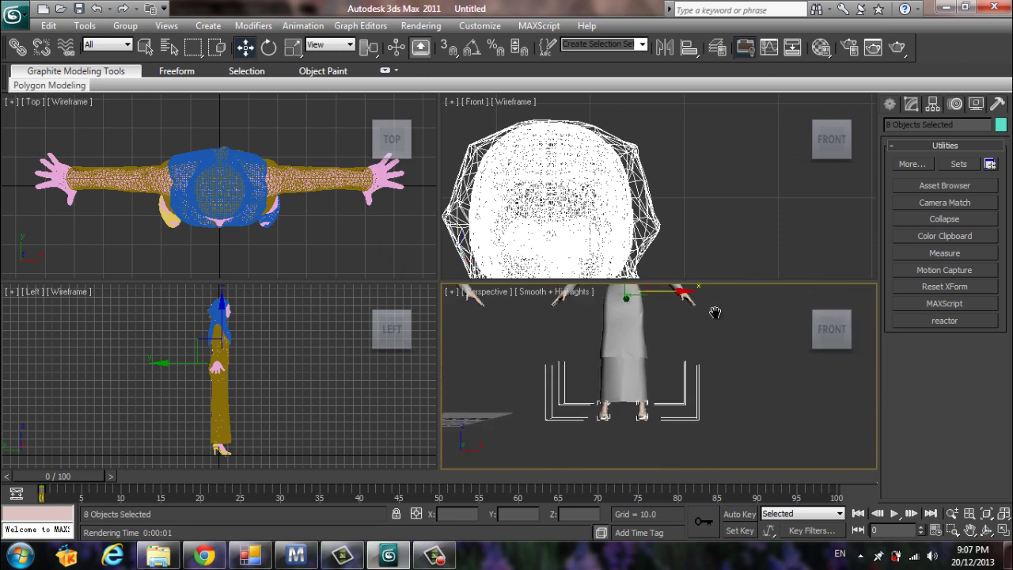
{"action": "scroll", "coordinate": [720, 342], "scroll_direction": "up", "scroll_amount": 5}
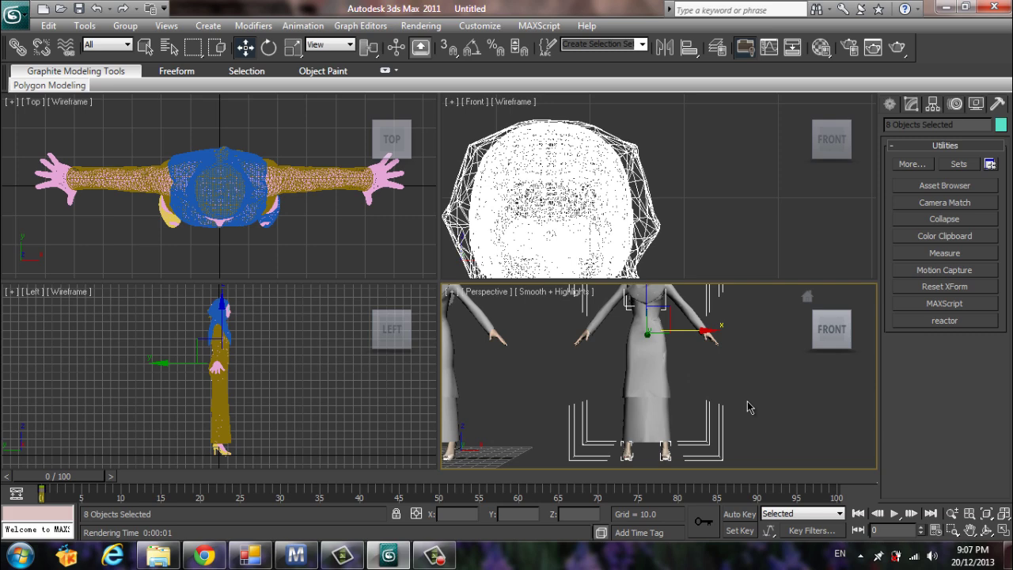
{"action": "middle_click_drag", "start_coordinate": [731, 396], "coordinate": [730, 433]}
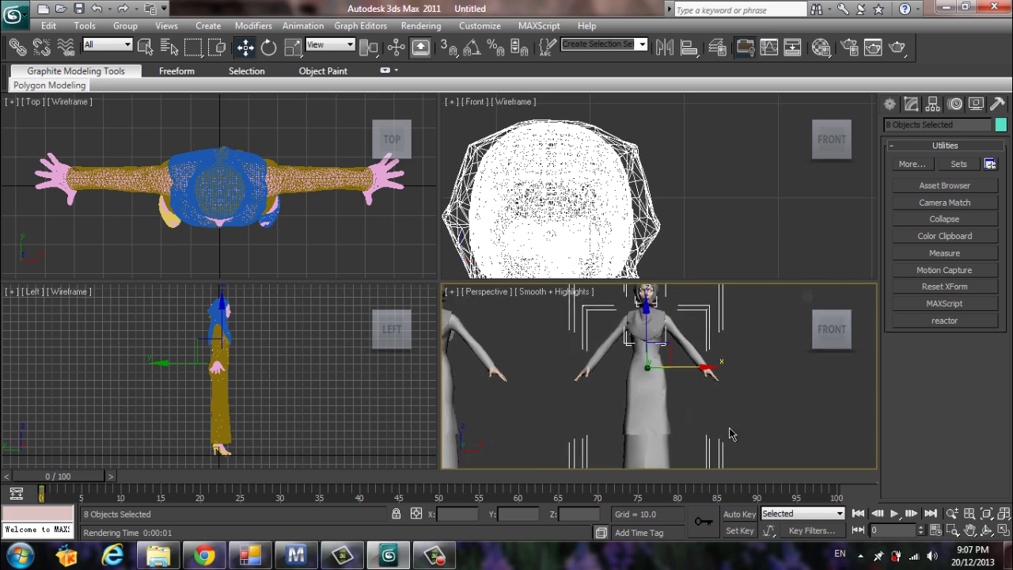